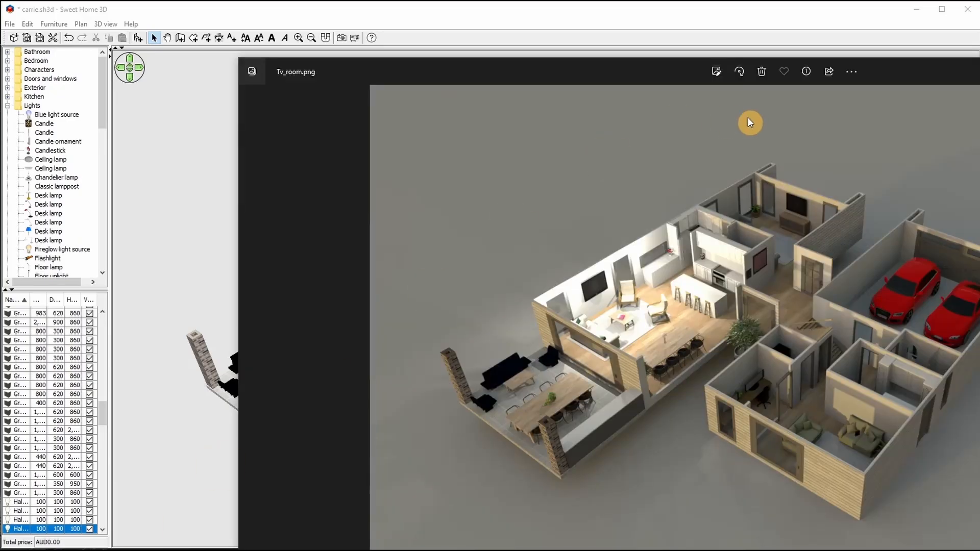
- View the Tv_room.png render and switch to the browser to view the Sweet Home 3D download page
{"action": "left_click_drag", "start_coordinate": [979, 78], "coordinate": [767, 27]}
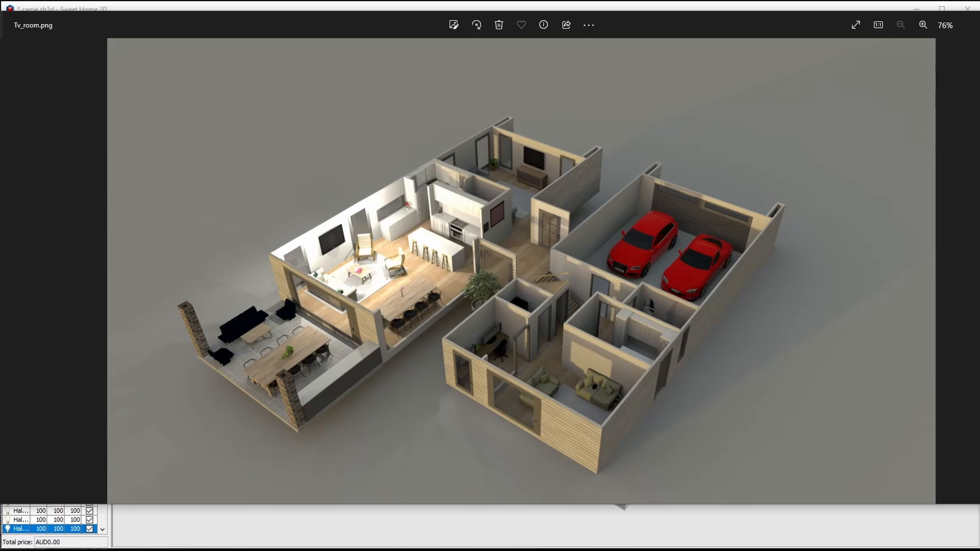
{"action": "key", "text": "alt+Tab"}
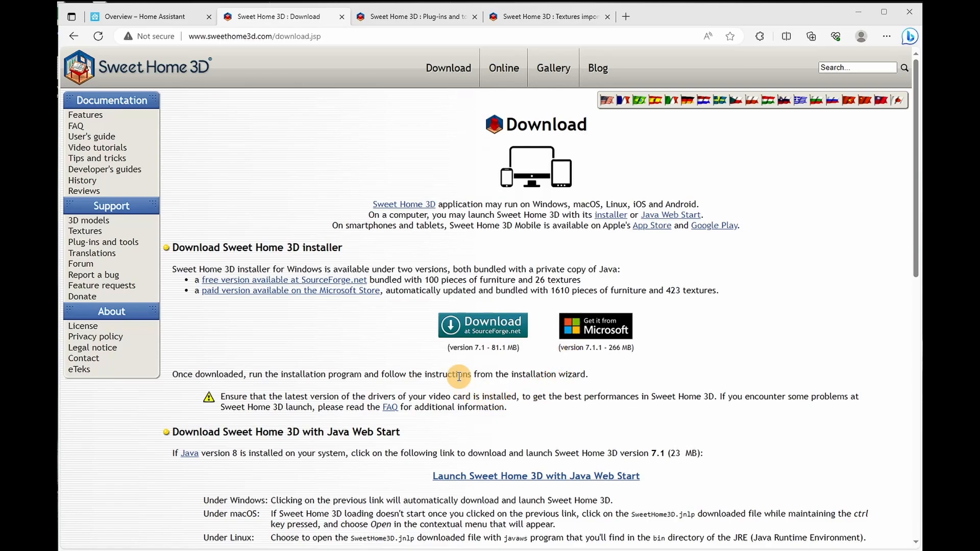
{"action": "left_click", "coordinate": [451, 72]}
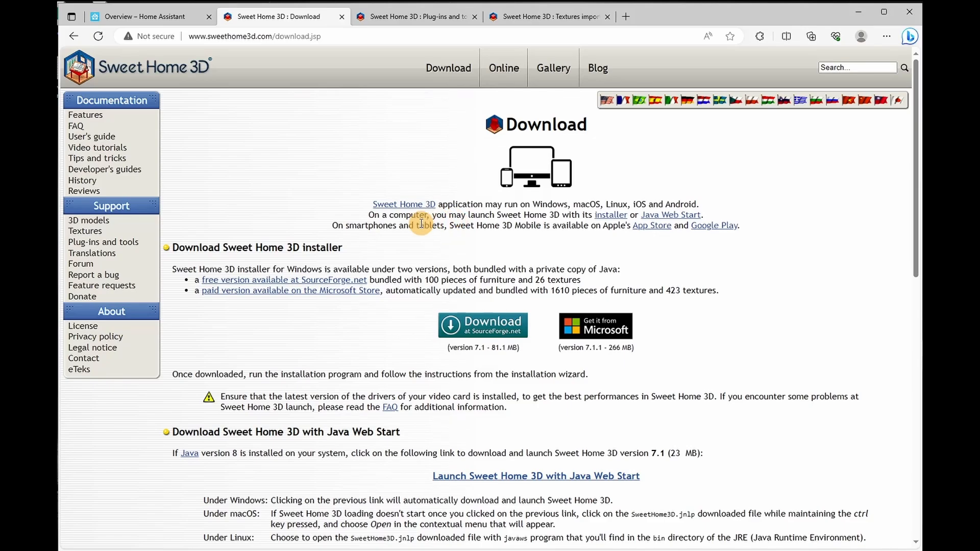
- Open the website's Textures import page and review its texture libraries and listed texture sites
{"action": "left_click", "coordinate": [95, 234]}
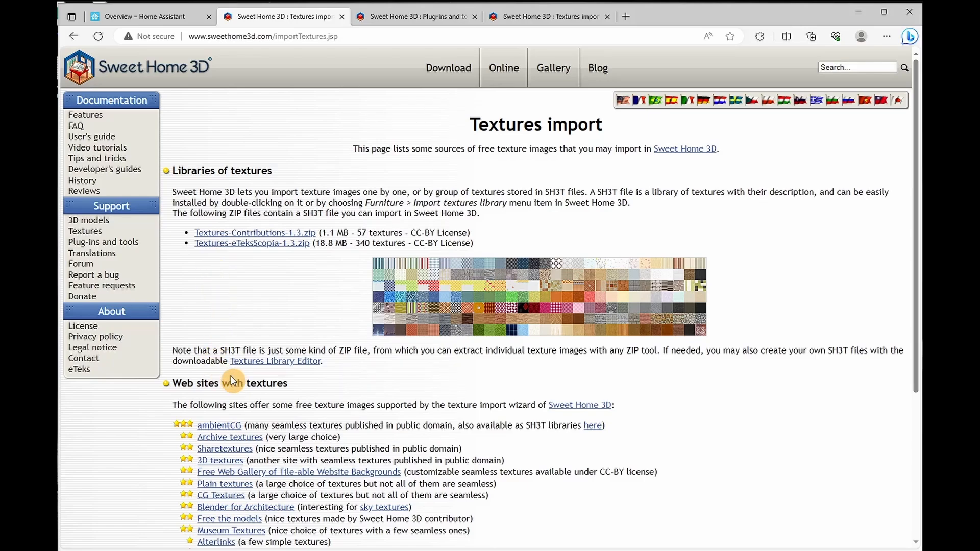
{"action": "scroll", "coordinate": [227, 413], "scroll_direction": "down", "scroll_amount": 3}
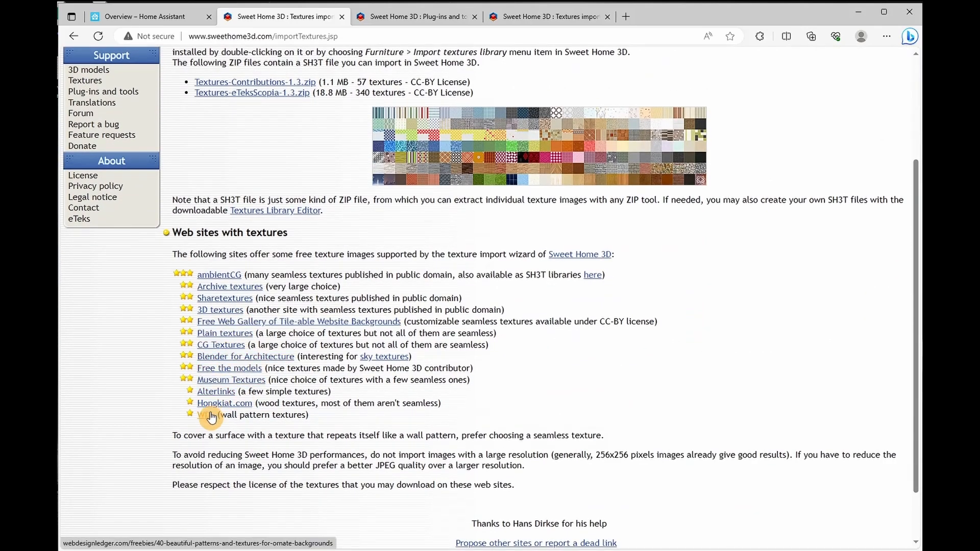
{"action": "scroll", "coordinate": [287, 263], "scroll_direction": "up", "scroll_amount": 3}
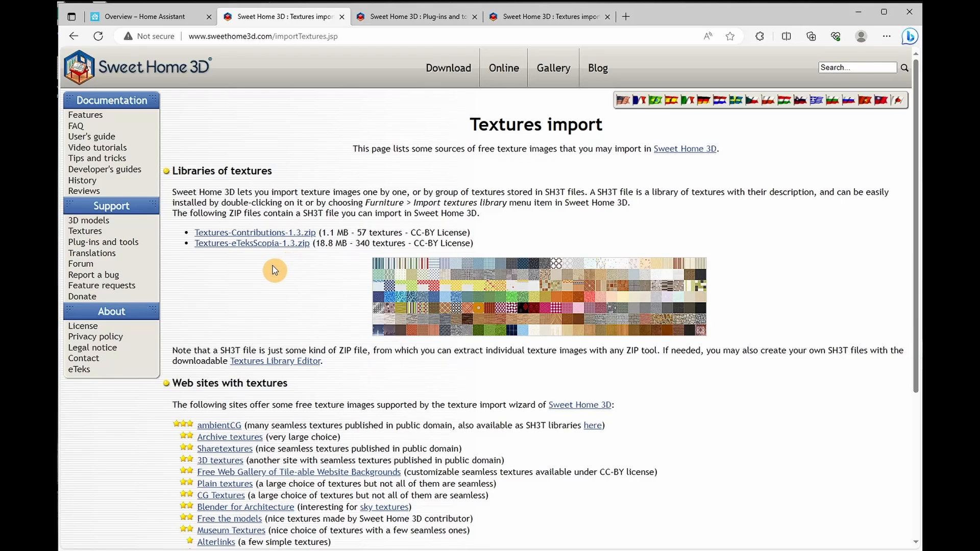
- Open the website's 3D models import page and review the downloadable model libraries
{"action": "left_click", "coordinate": [100, 225]}
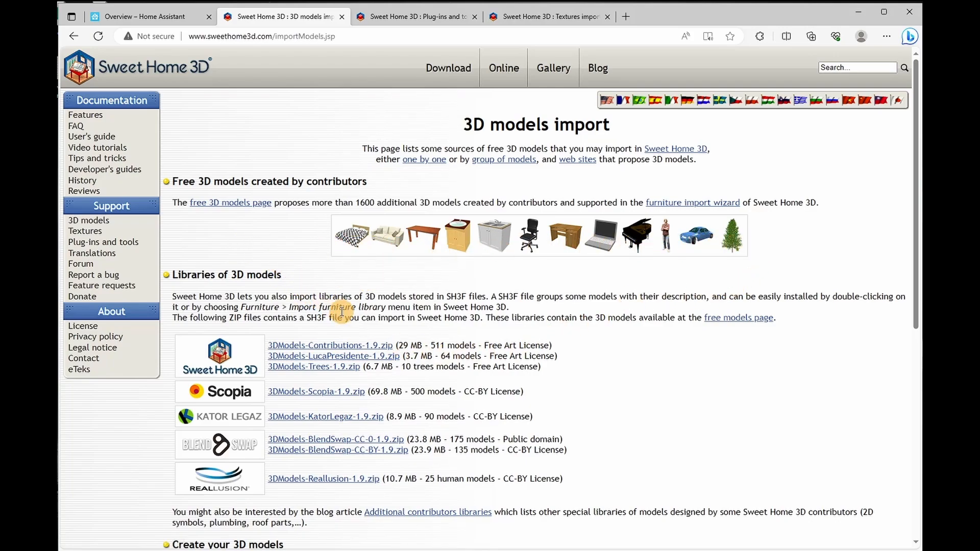
{"action": "scroll", "coordinate": [357, 316], "scroll_direction": "down", "scroll_amount": 7}
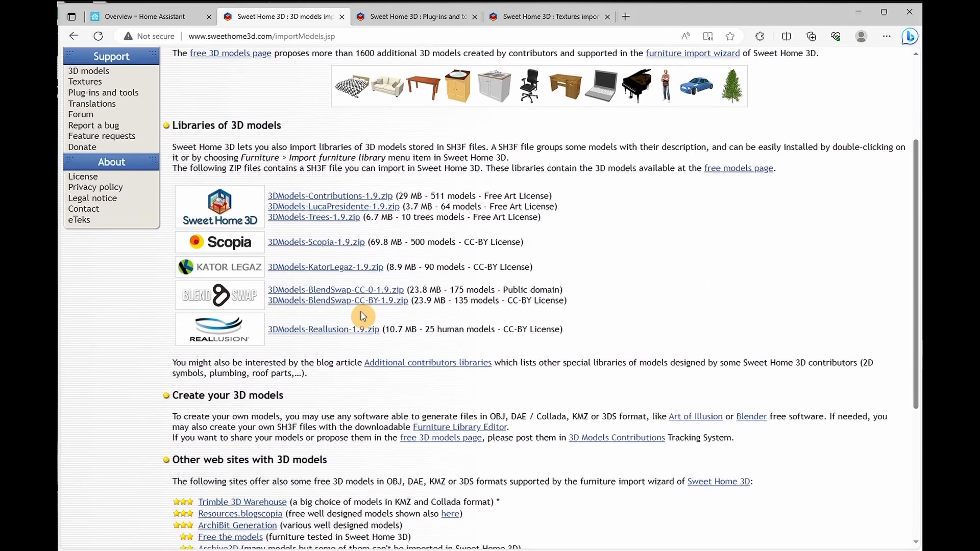
{"action": "scroll", "coordinate": [366, 310], "scroll_direction": "up", "scroll_amount": 7}
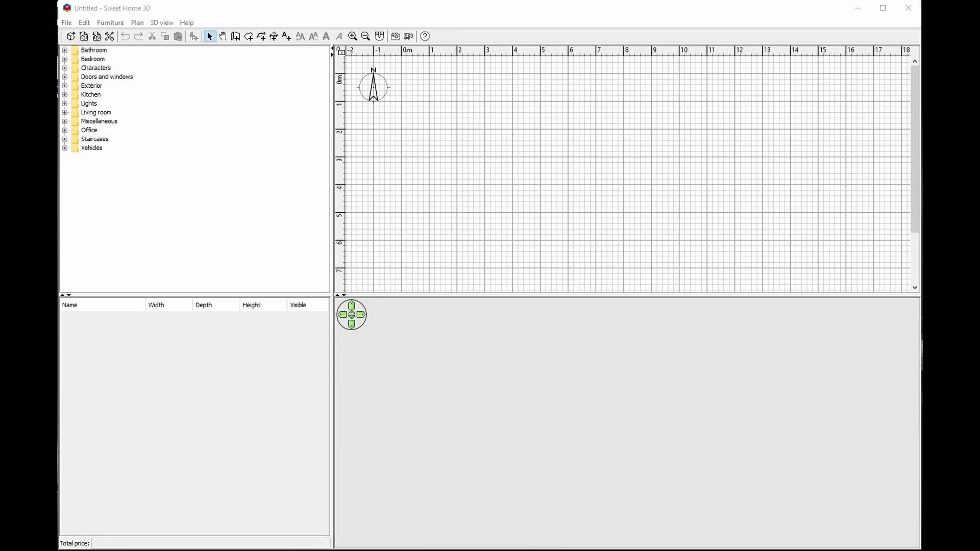
- Start importing the Contributions.sh3f furniture library in Sweet Home 3D, and keep the existing copy instead of replacing it
{"action": "left_click", "coordinate": [111, 24]}
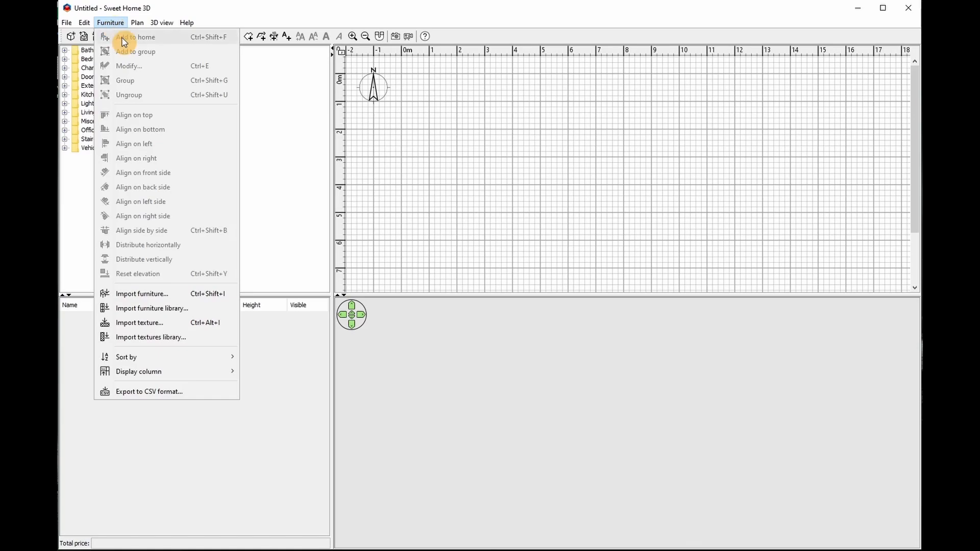
{"action": "left_click", "coordinate": [133, 309]}
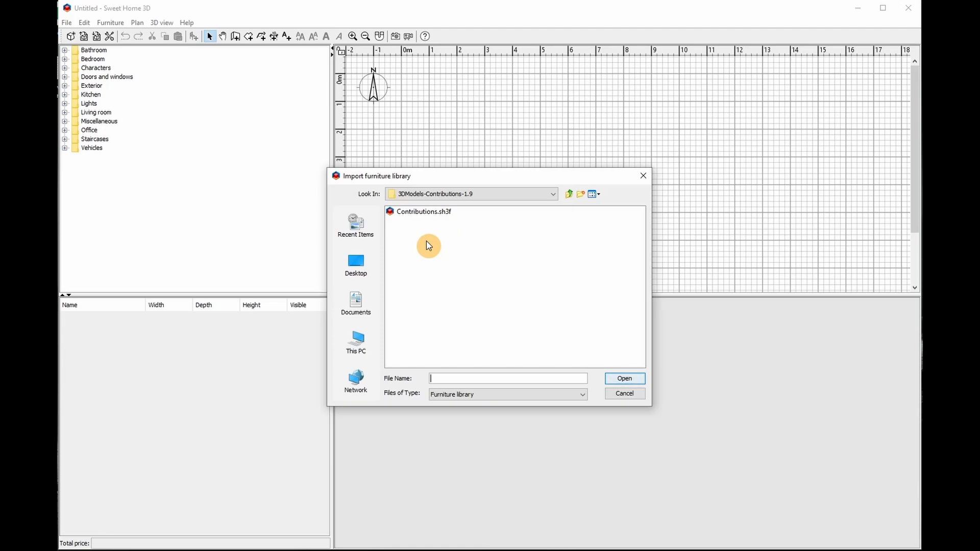
{"action": "left_click", "coordinate": [421, 212]}
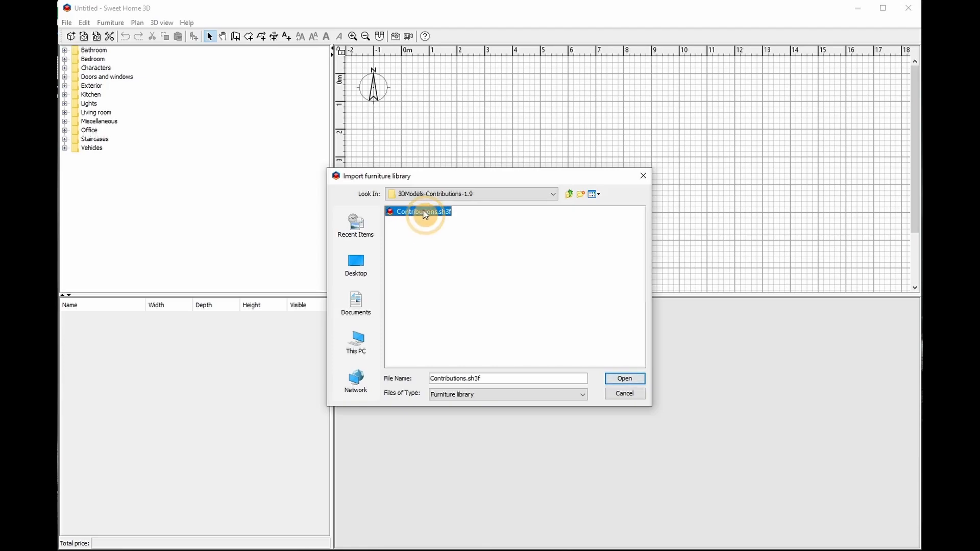
{"action": "left_click", "coordinate": [624, 381]}
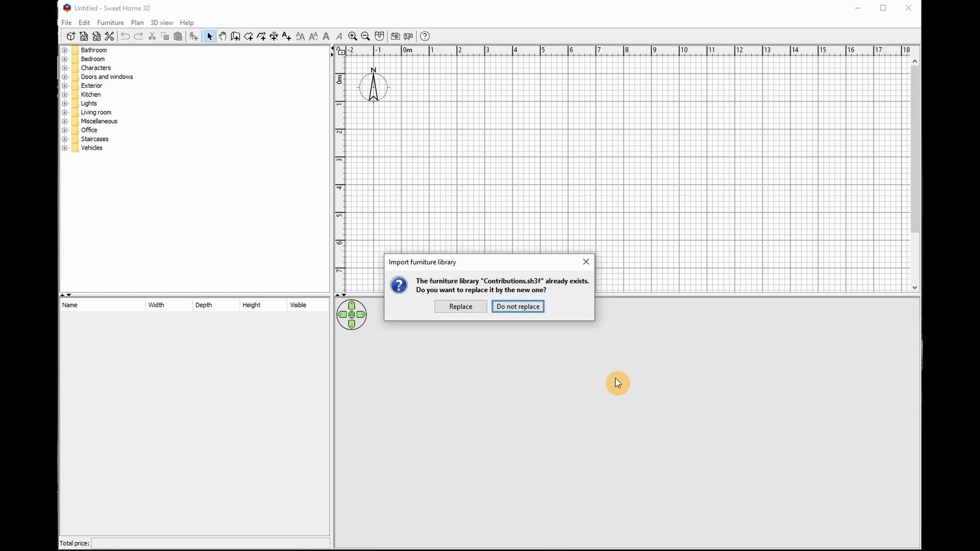
{"action": "left_click", "coordinate": [524, 313]}
- Enlarge the furniture catalog area and look through the items in the Lights category
{"action": "left_click_drag", "start_coordinate": [214, 295], "coordinate": [221, 463]}
{"action": "left_click", "coordinate": [65, 103]}
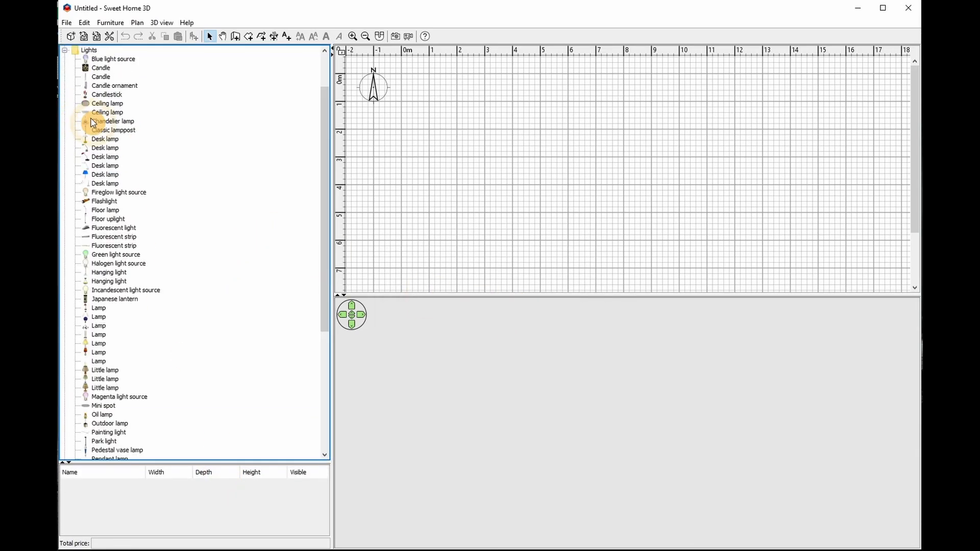
{"action": "left_click", "coordinate": [119, 60]}
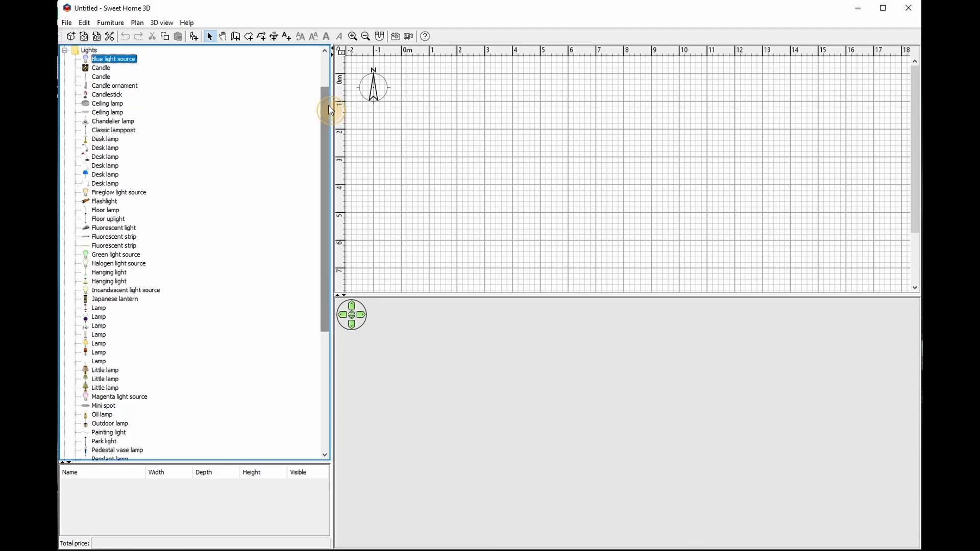
{"action": "left_click_drag", "start_coordinate": [329, 110], "coordinate": [91, 106]}
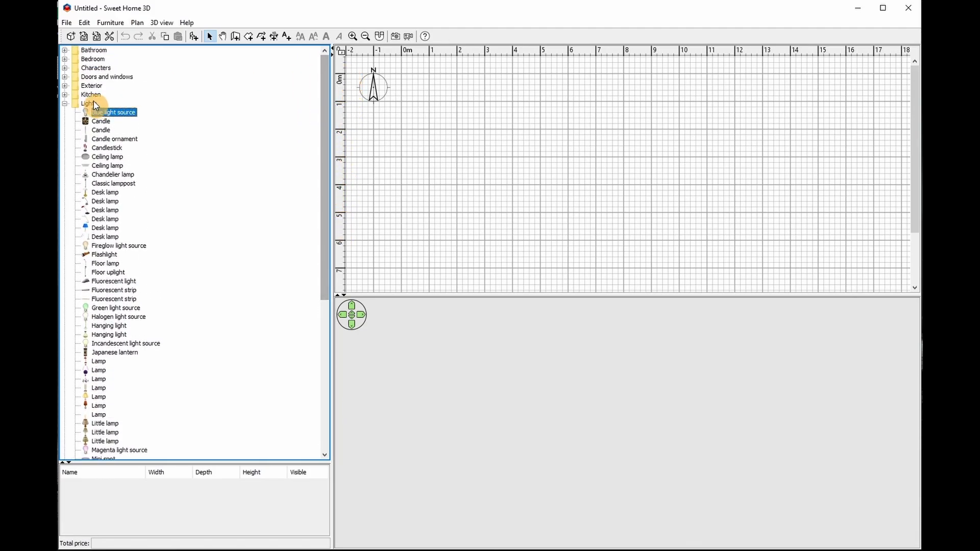
{"action": "left_click", "coordinate": [64, 103]}
- Look through the items in the catalog's Bedroom category and collapse it again
{"action": "left_click", "coordinate": [64, 59]}
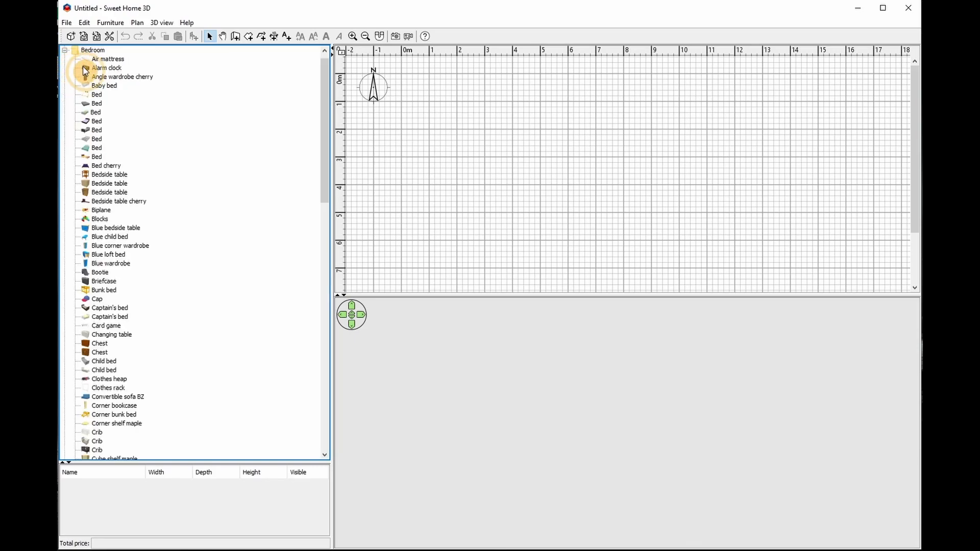
{"action": "mouse_move", "coordinate": [323, 103]}
{"action": "left_mouse_down"}
{"action": "mouse_move", "coordinate": [322, 284]}
{"action": "mouse_move", "coordinate": [340, 97]}
{"action": "left_mouse_up"}
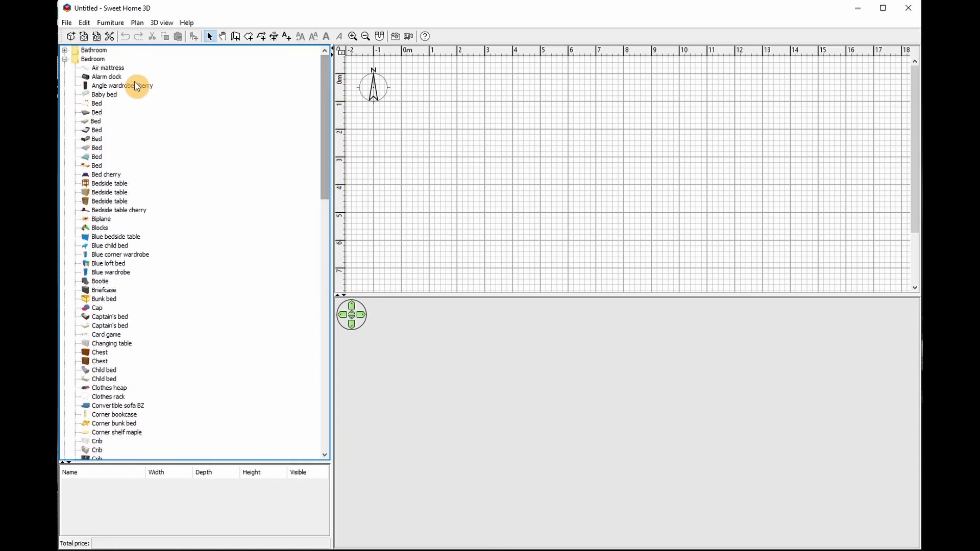
{"action": "left_click", "coordinate": [65, 59]}
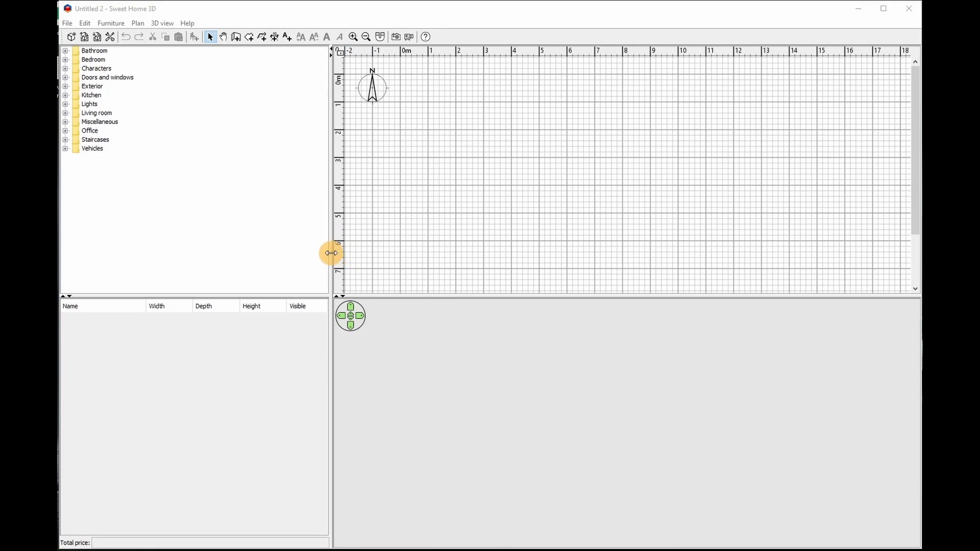
- Narrow and lengthen the furniture catalog, and enlarge the plan view by shrinking the 3D view
{"action": "left_click", "coordinate": [331, 253]}
{"action": "left_click_drag", "start_coordinate": [278, 257], "coordinate": [138, 253]}
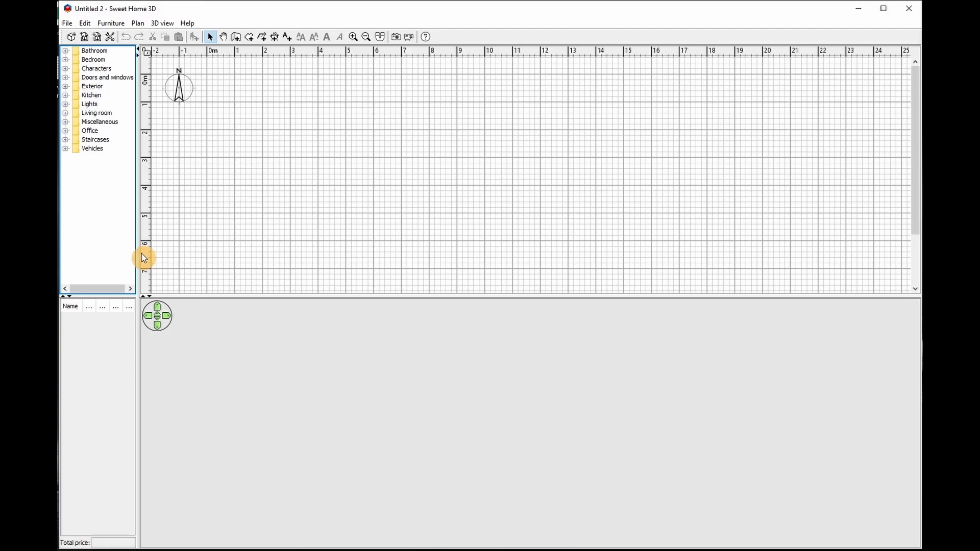
{"action": "left_click_drag", "start_coordinate": [128, 296], "coordinate": [128, 379]}
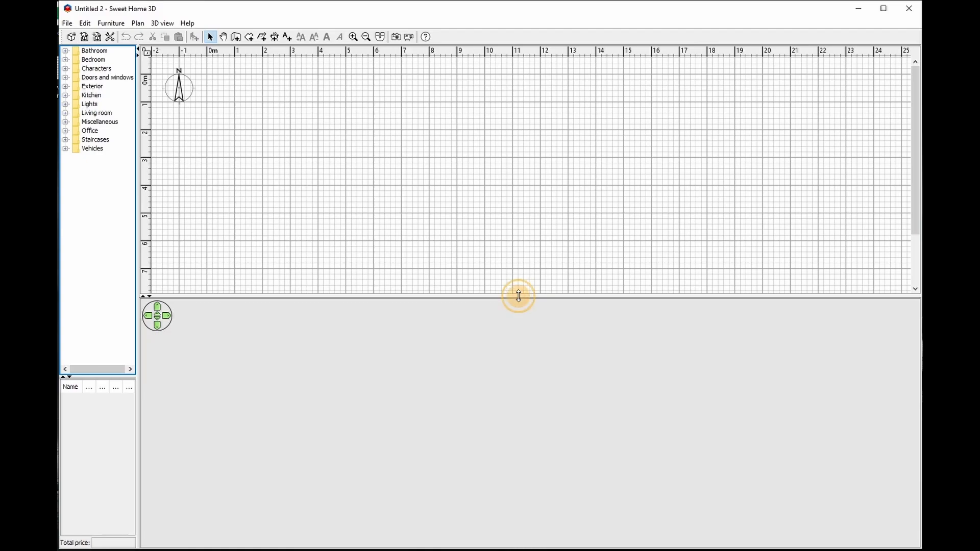
{"action": "left_click_drag", "start_coordinate": [518, 296], "coordinate": [495, 518]}
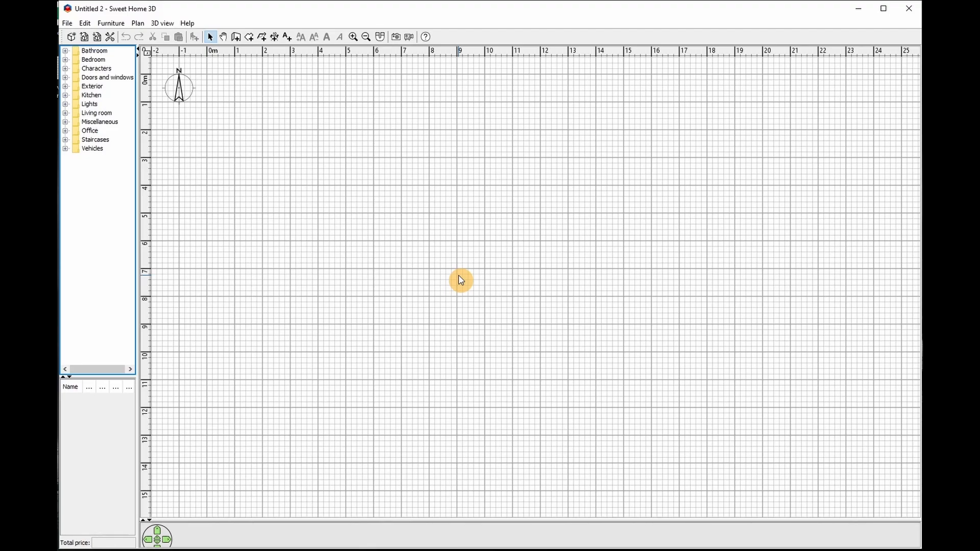
- Add a level to the home plan and rename Level 0 as Ground Level
{"action": "right_click", "coordinate": [415, 237]}
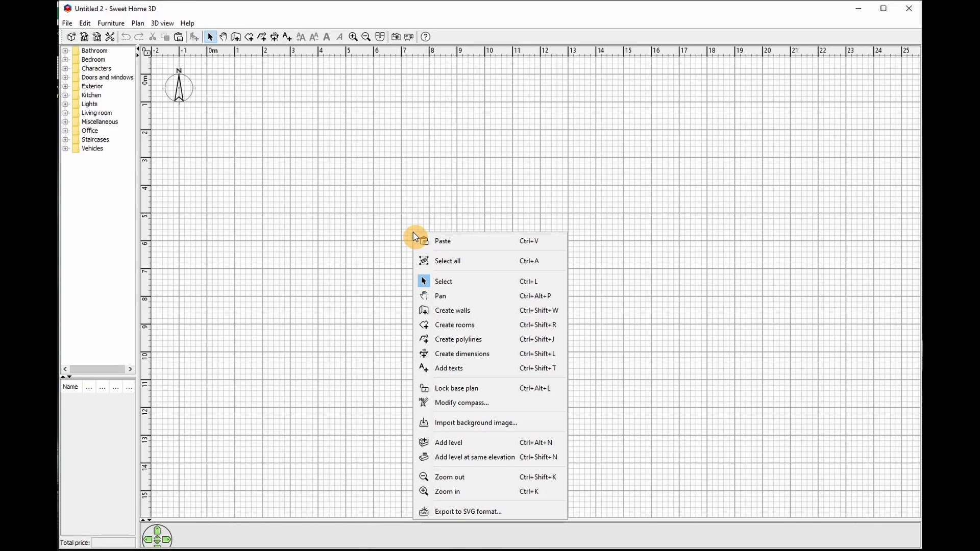
{"action": "left_click", "coordinate": [483, 443]}
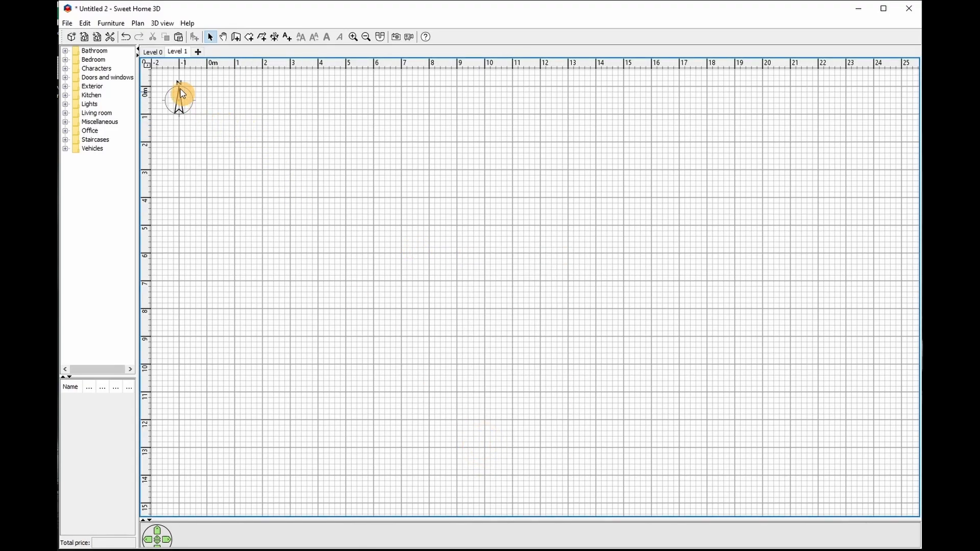
{"action": "left_click", "coordinate": [154, 53]}
{"action": "double_click", "coordinate": [156, 55]}
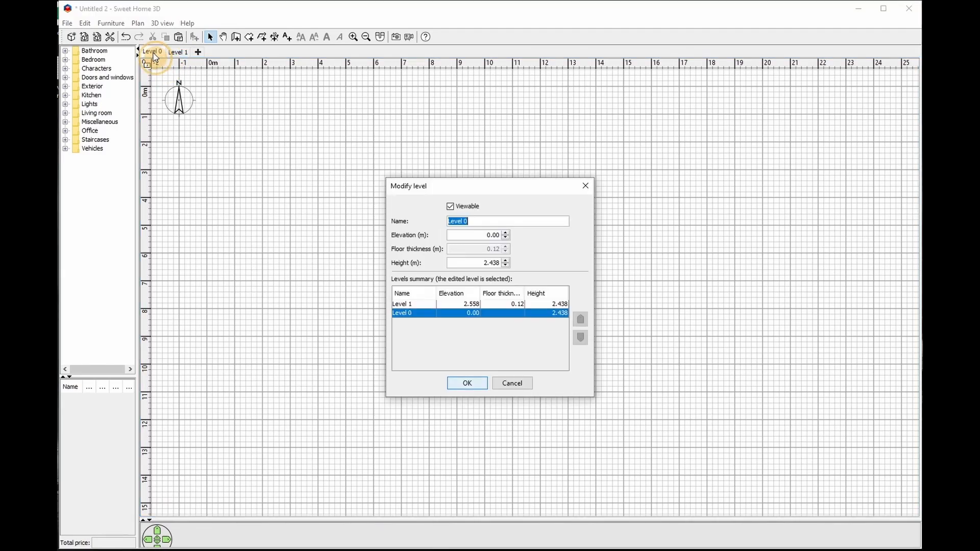
{"action": "left_click", "coordinate": [487, 222]}
{"action": "left_click_drag", "start_coordinate": [470, 222], "coordinate": [443, 223]}
{"action": "key", "text": "BackSpace"}
{"action": "type", "text": "Ground Level"}
{"action": "left_click", "coordinate": [468, 383]}
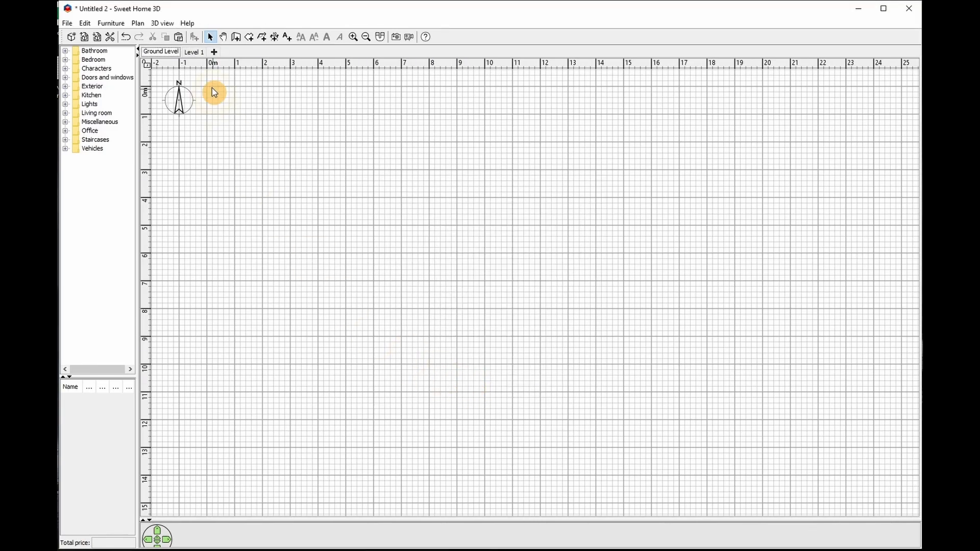
- Rename Level 1 as first level
{"action": "double_click", "coordinate": [196, 54]}
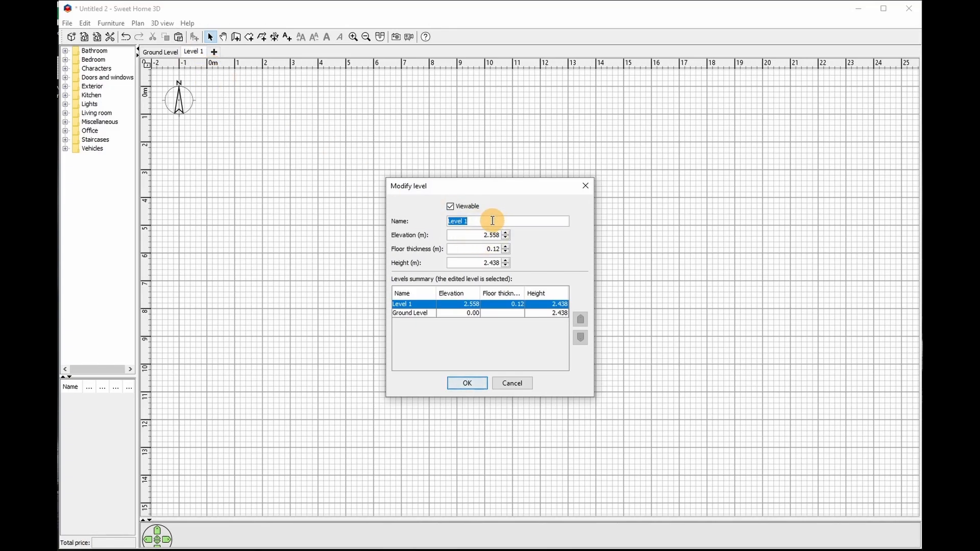
{"action": "type", "text": "first level"}
{"action": "left_click", "coordinate": [471, 382]}
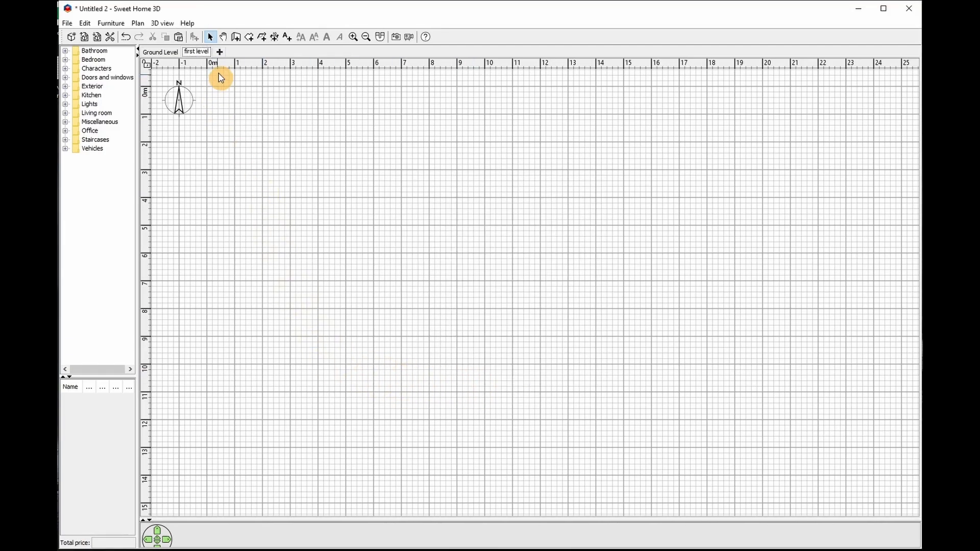
- Add another level above the first level and name it second level
{"action": "left_click", "coordinate": [223, 53]}
{"action": "double_click", "coordinate": [223, 53]}
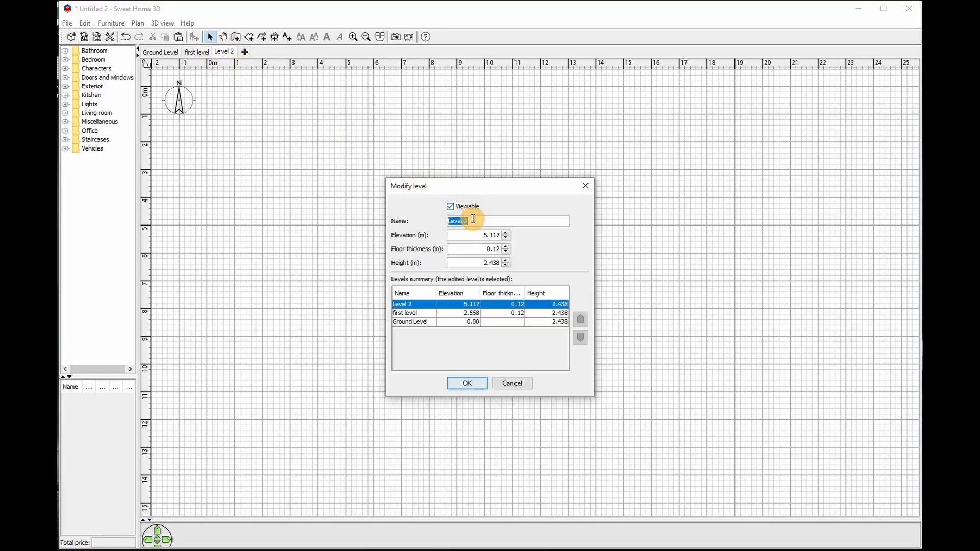
{"action": "type", "text": "second floor"}
{"action": "type", "text": "level"}
{"action": "left_click", "coordinate": [470, 383]}
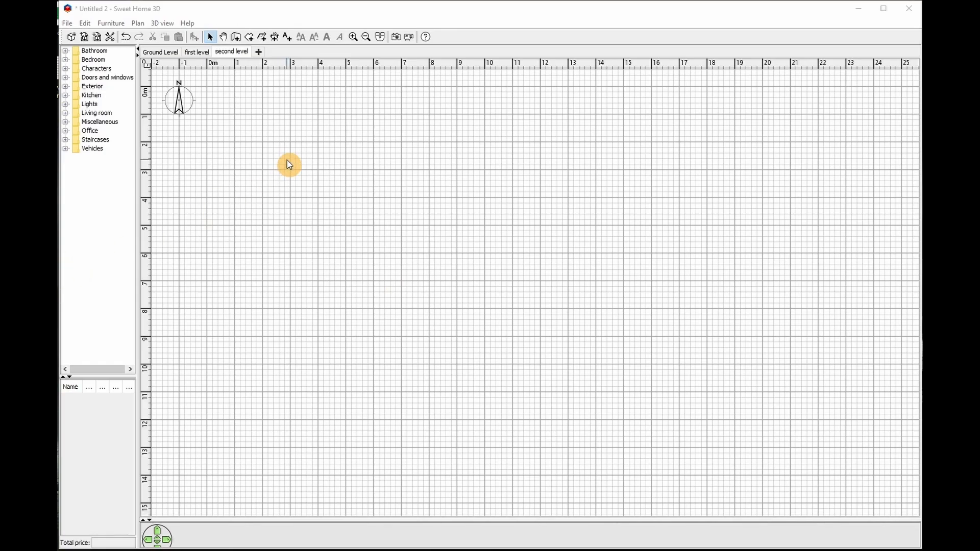
- Draw four connected walls on the second level: about 14.6 m east, 6.2 m south, 4.6 m west and 2.02 m south
{"action": "left_click", "coordinate": [237, 40]}
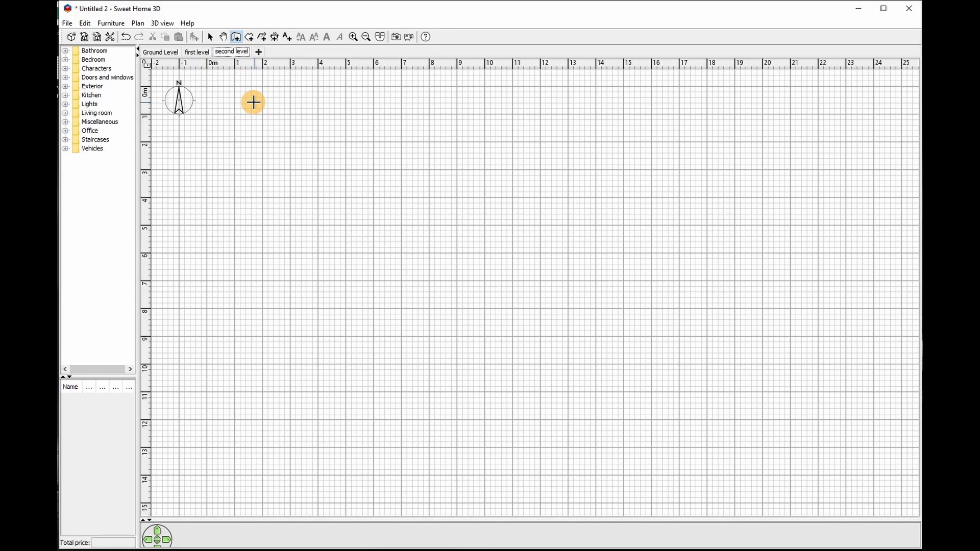
{"action": "left_click", "coordinate": [263, 141]}
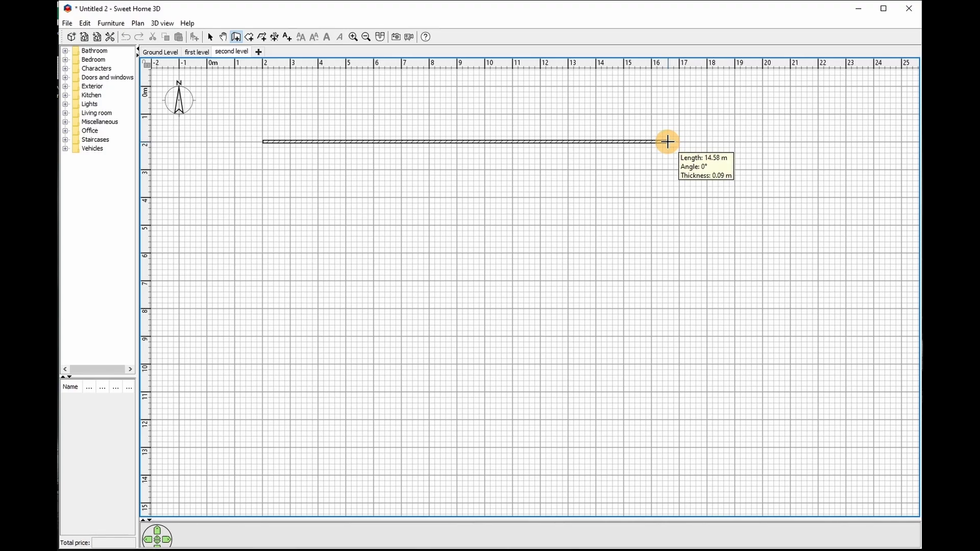
{"action": "double_click", "coordinate": [667, 142]}
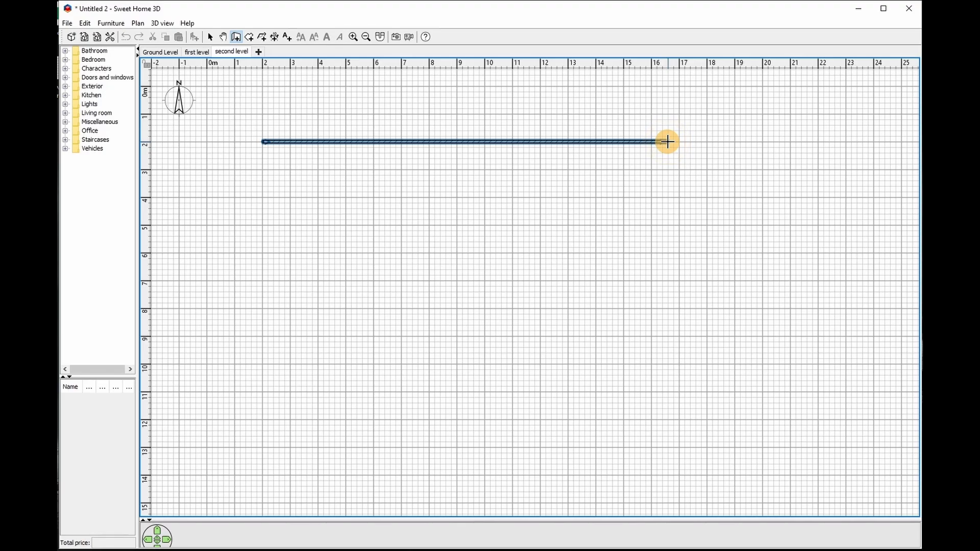
{"action": "left_click", "coordinate": [667, 141]}
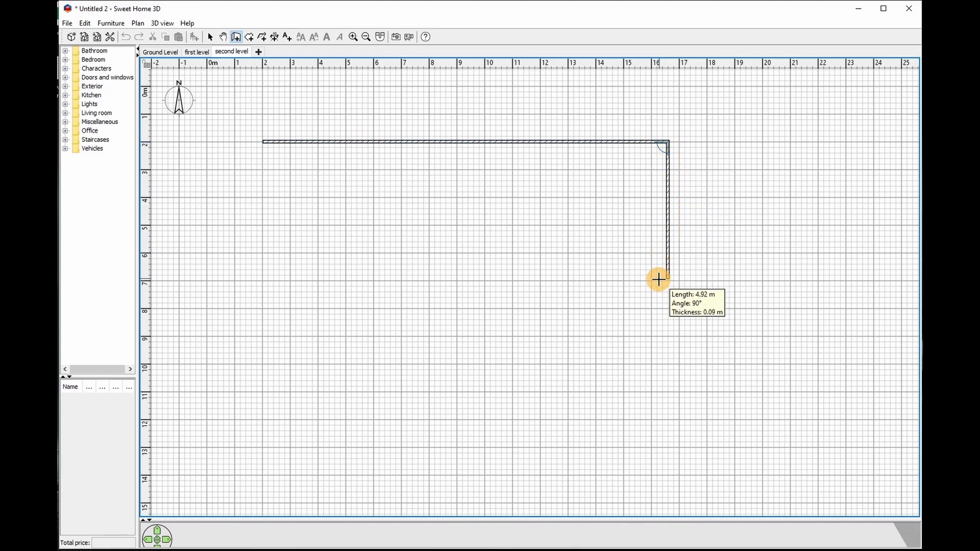
{"action": "left_click", "coordinate": [669, 313]}
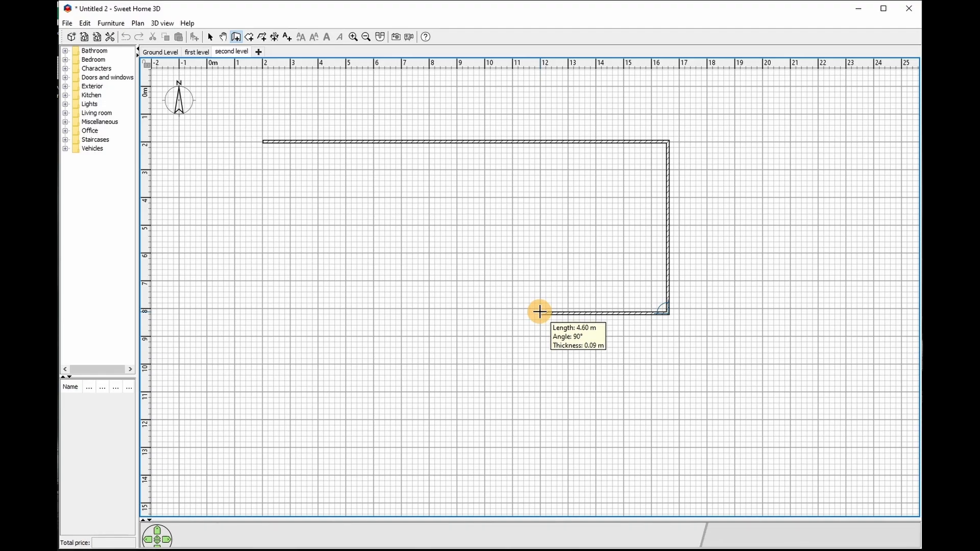
{"action": "left_click", "coordinate": [540, 312]}
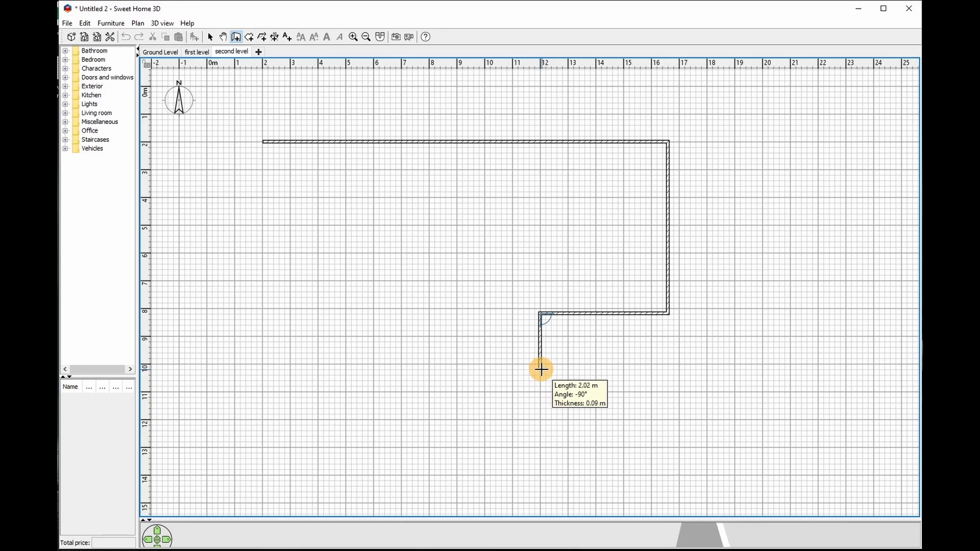
{"action": "double_click", "coordinate": [540, 369]}
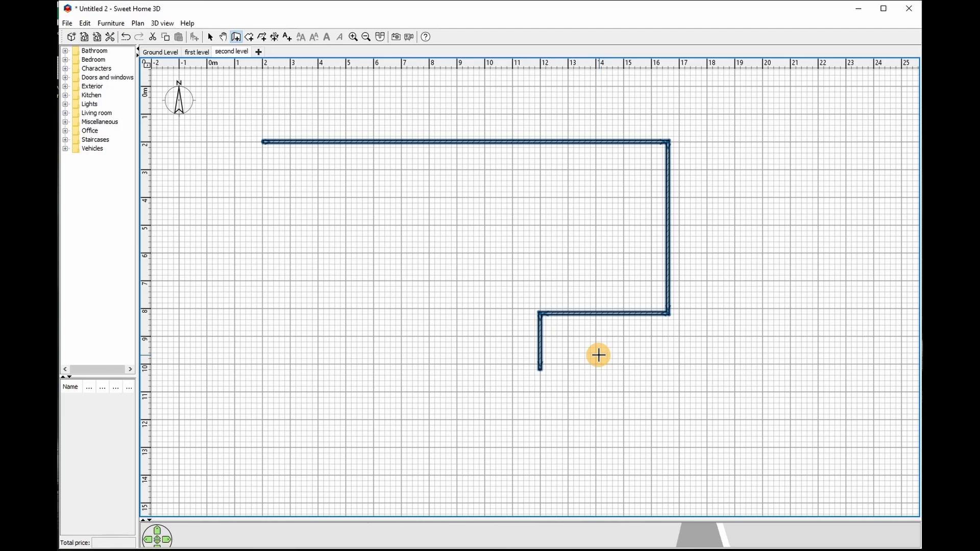
- Set the short southern wall's distance between end points to 2 m, keeping its height and thickness
{"action": "left_click", "coordinate": [212, 38]}
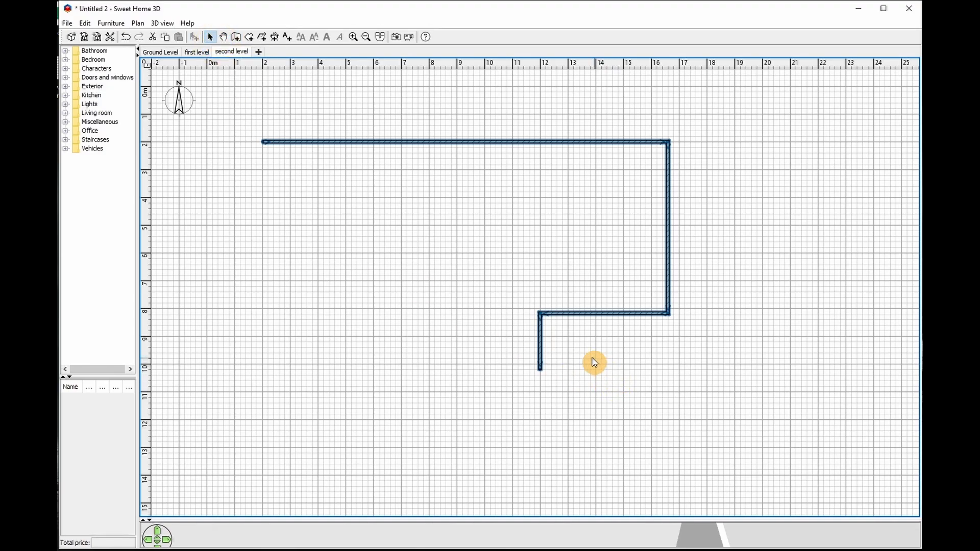
{"action": "left_click", "coordinate": [558, 342]}
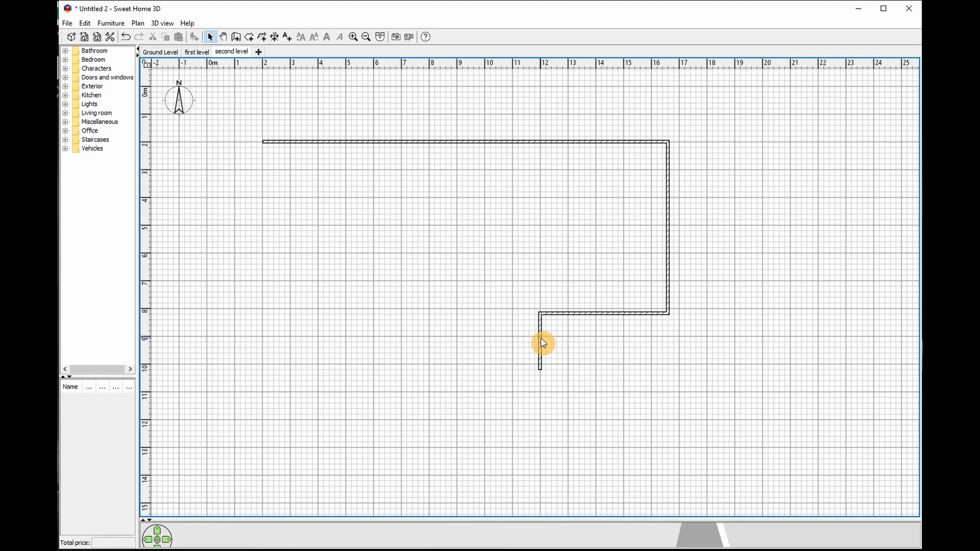
{"action": "left_click", "coordinate": [541, 342]}
{"action": "right_click", "coordinate": [542, 342]}
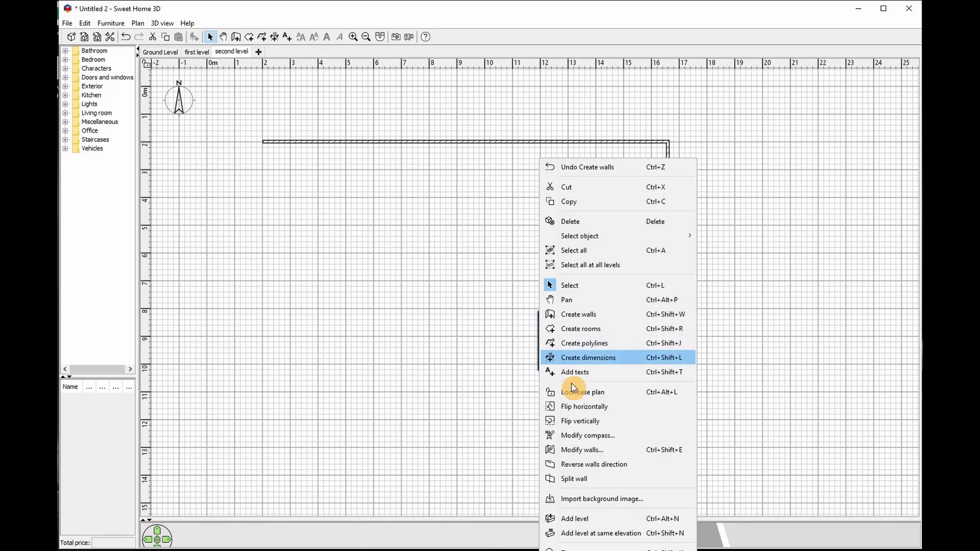
{"action": "left_click", "coordinate": [601, 449]}
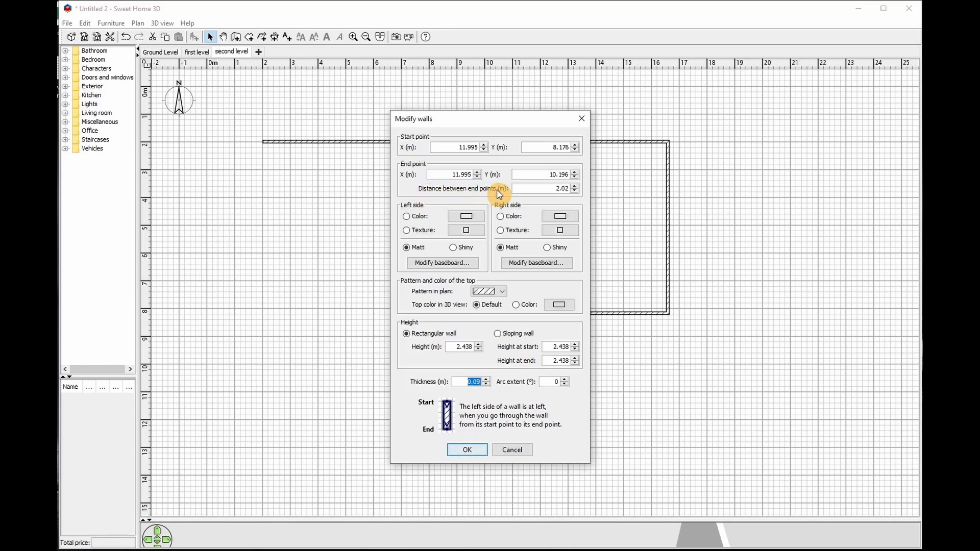
{"action": "double_click", "coordinate": [562, 189]}
{"action": "type", "text": "2"}
{"action": "double_click", "coordinate": [459, 348]}
{"action": "double_click", "coordinate": [473, 382]}
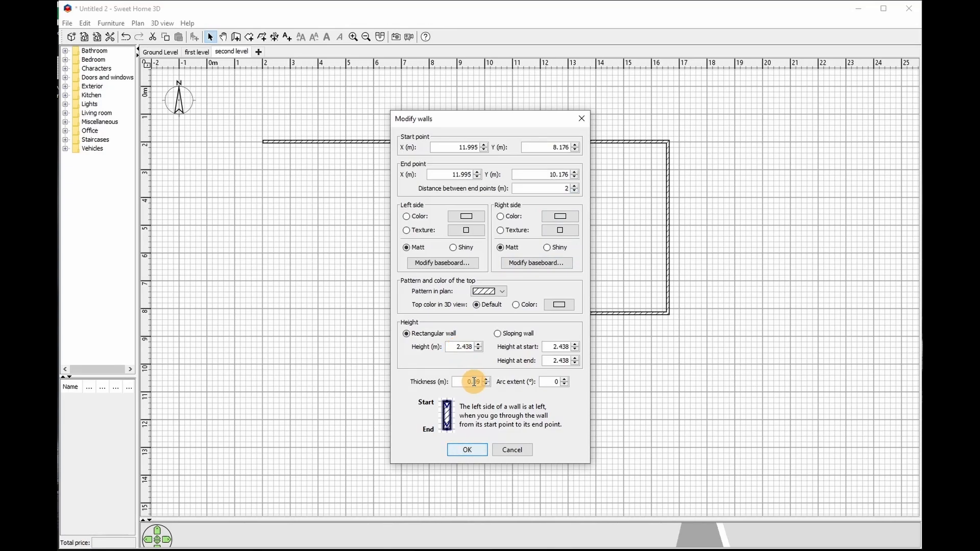
{"action": "left_click", "coordinate": [475, 449]}
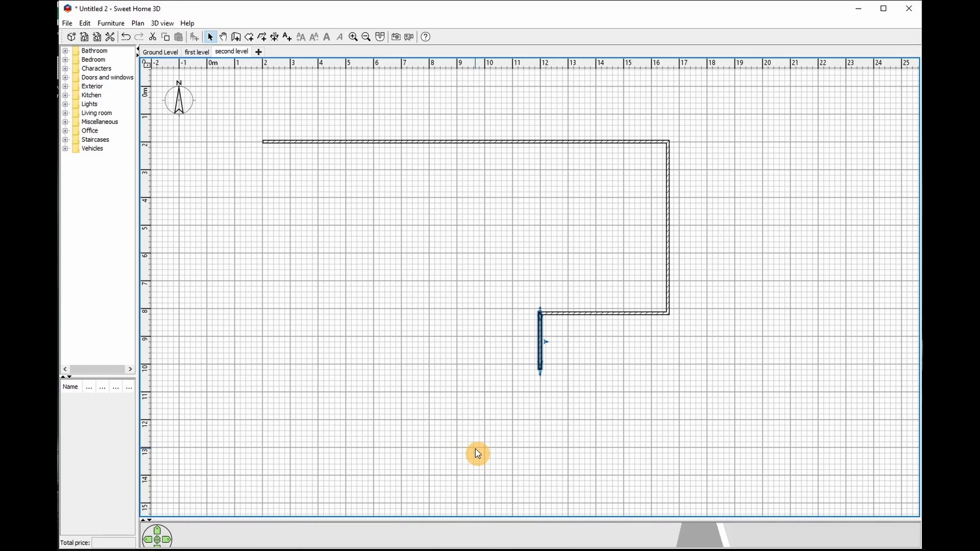
{"action": "left_click", "coordinate": [576, 398]}
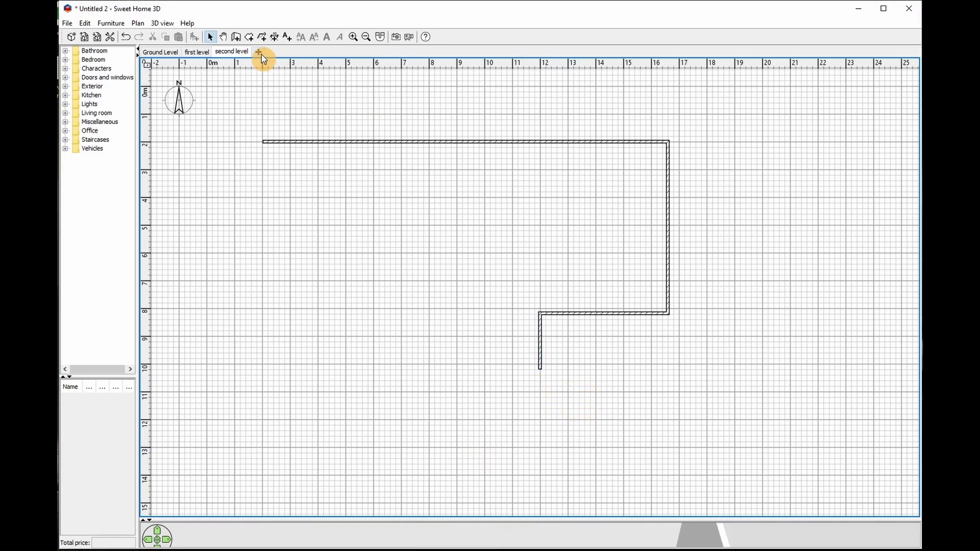
- Draw three connected walls from the north wall's open west end: about 6.18 m south, east along the opposite wall's line, and 2 m south
{"action": "left_click", "coordinate": [237, 38]}
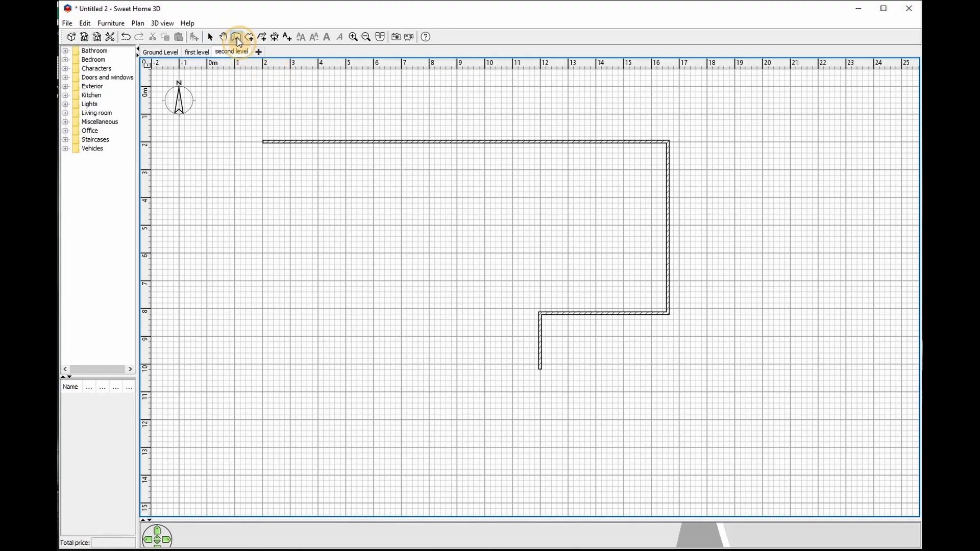
{"action": "left_click", "coordinate": [263, 142]}
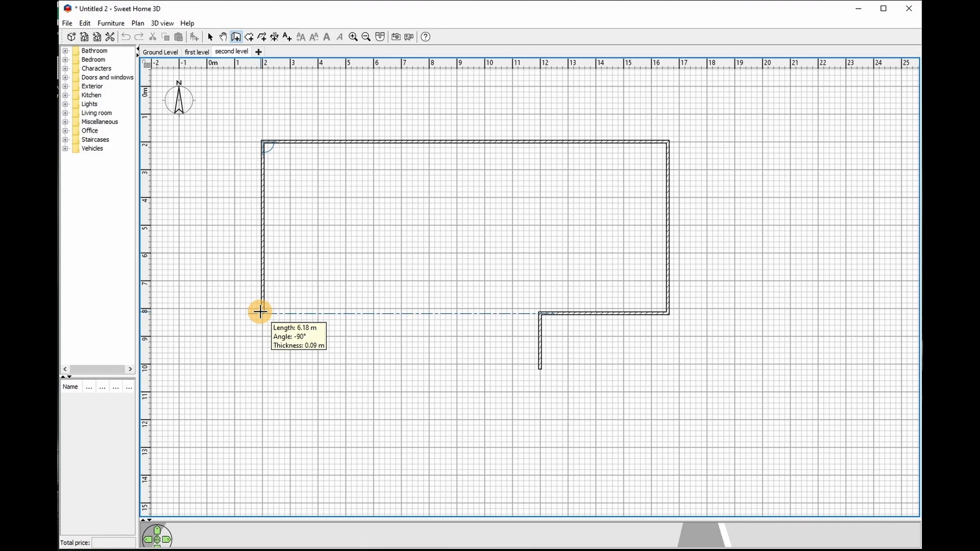
{"action": "double_click", "coordinate": [261, 311]}
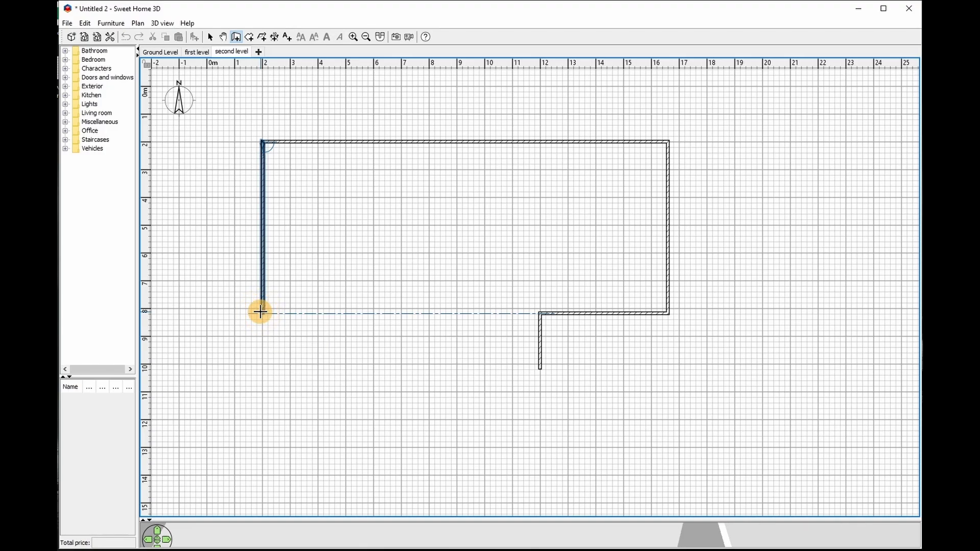
{"action": "left_click", "coordinate": [260, 312]}
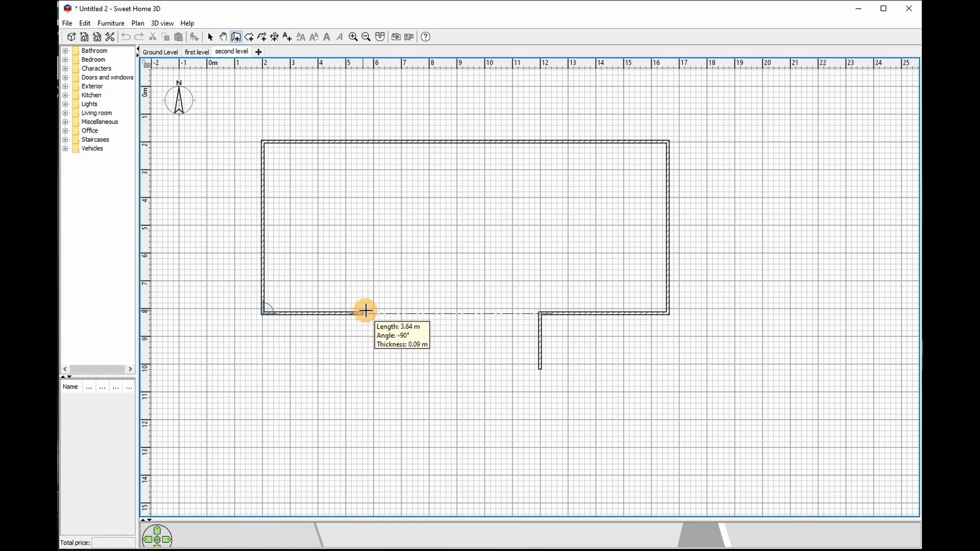
{"action": "double_click", "coordinate": [426, 313]}
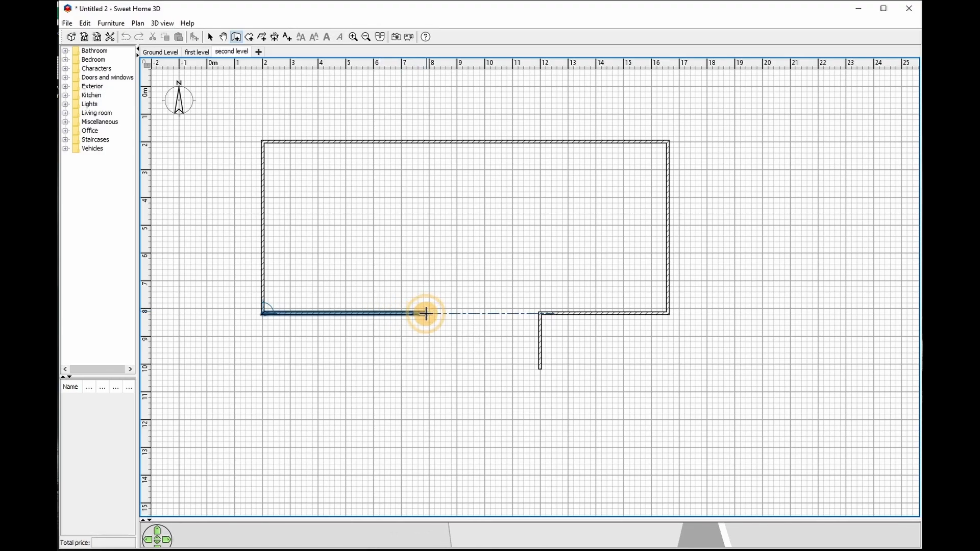
{"action": "left_click", "coordinate": [426, 314]}
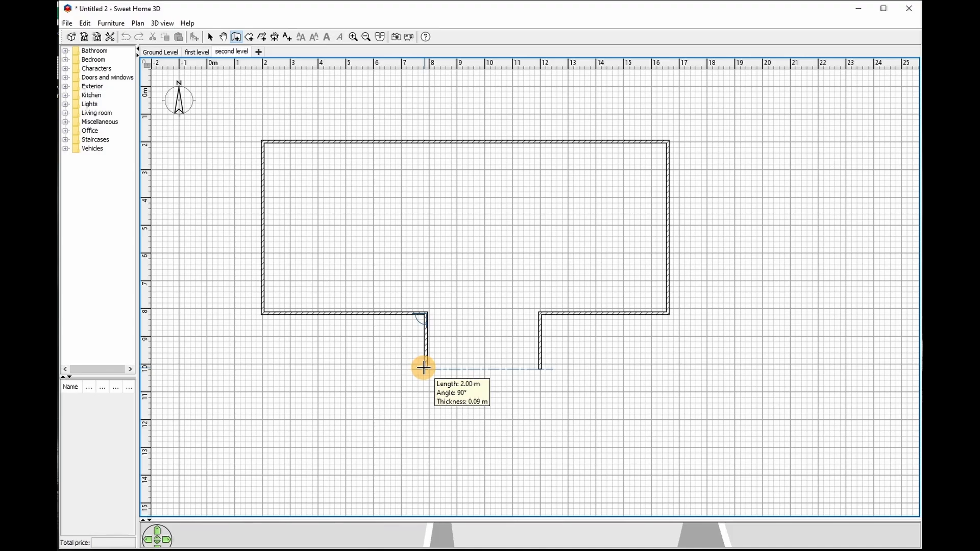
{"action": "double_click", "coordinate": [423, 368]}
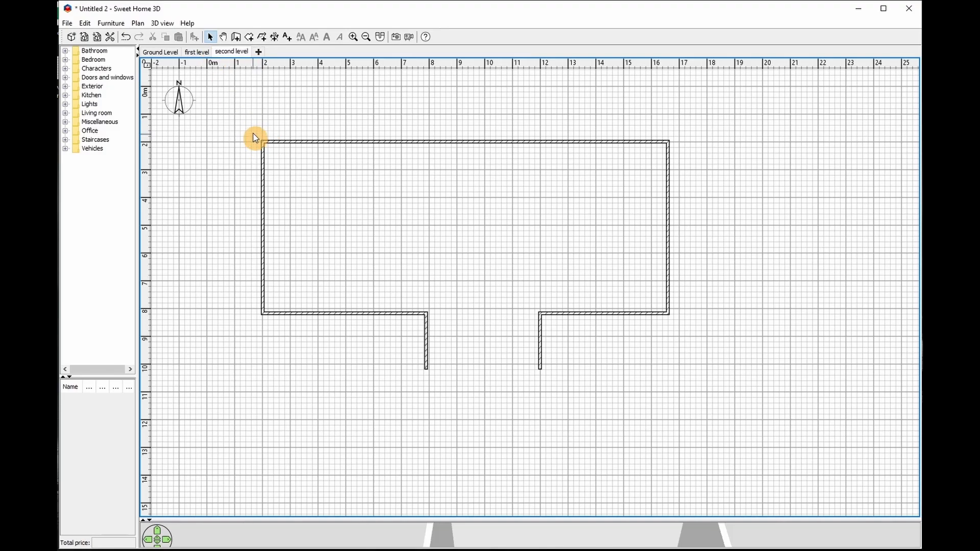
- Cut all the walls from the second level and paste them onto the first level
{"action": "left_click_drag", "start_coordinate": [252, 128], "coordinate": [685, 385]}
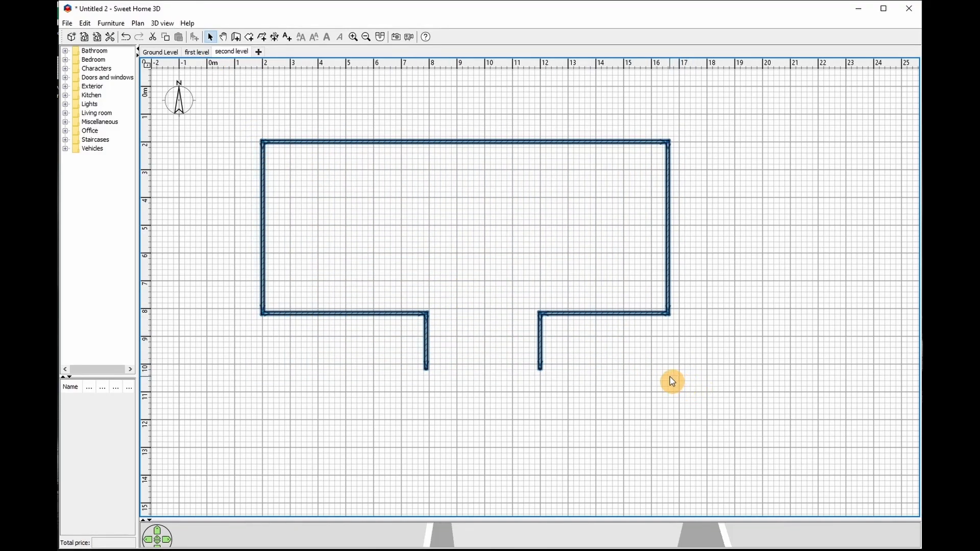
{"action": "key", "text": "Delete"}
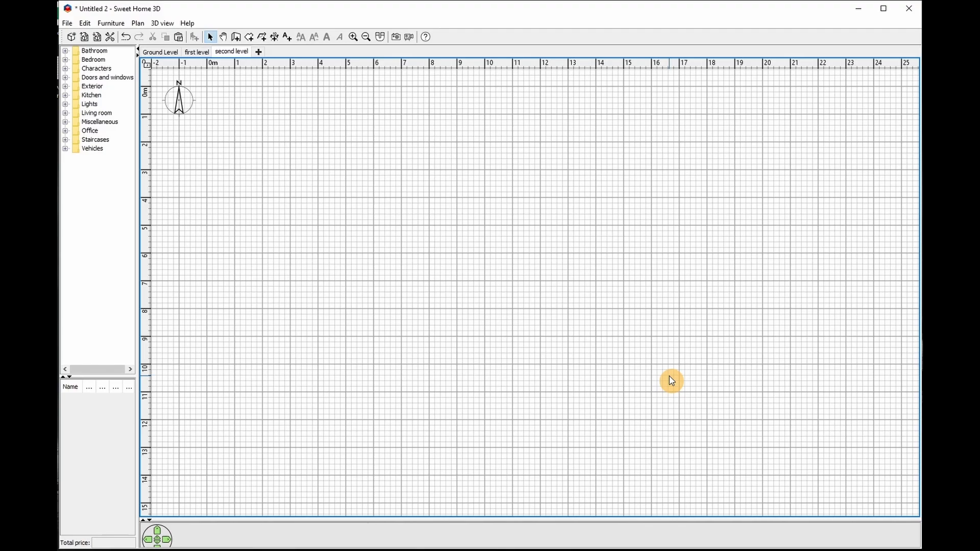
{"action": "left_click", "coordinate": [197, 53]}
{"action": "key", "text": "ctrl+v"}
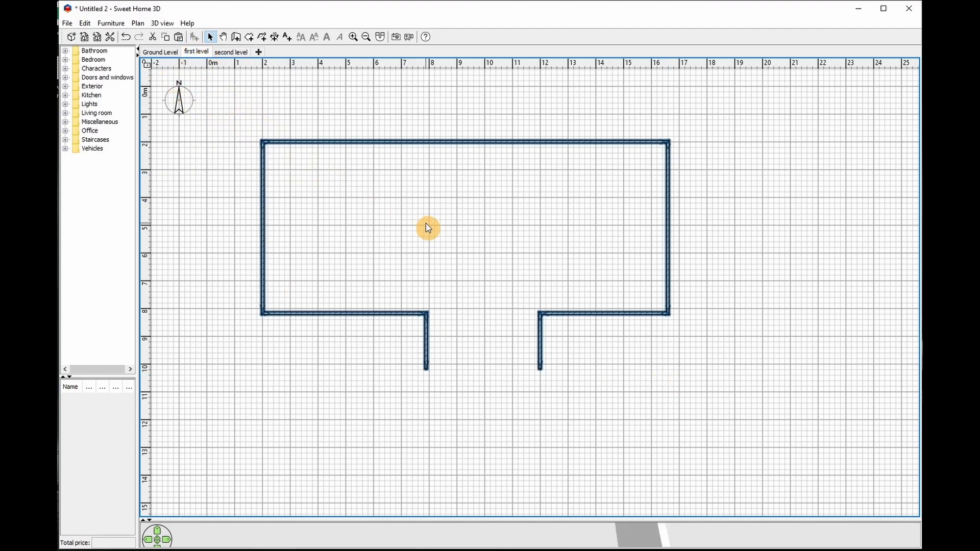
{"action": "left_click", "coordinate": [596, 347]}
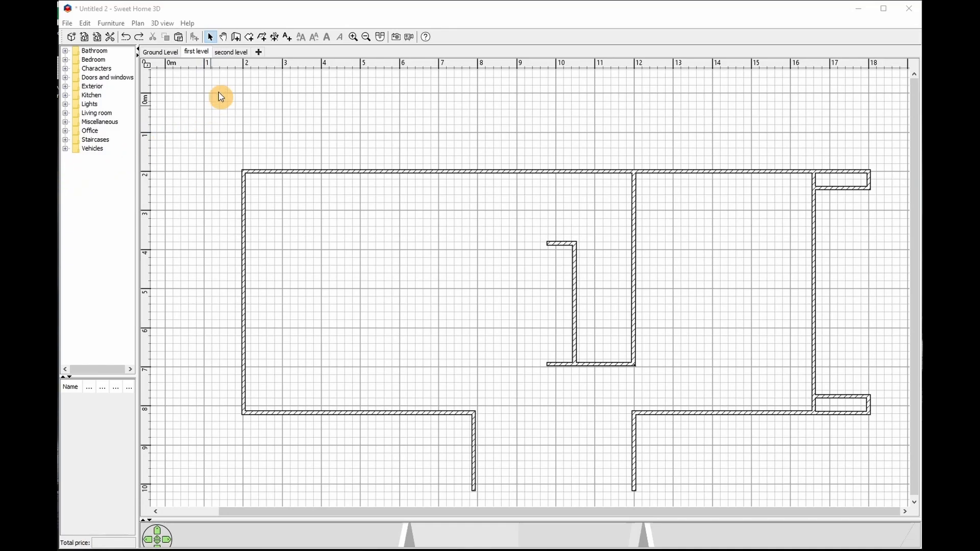
- Draw a rectangular room about 4.5 m by 6.1 m between the inner dividing wall and the east wall
{"action": "left_click", "coordinate": [249, 38]}
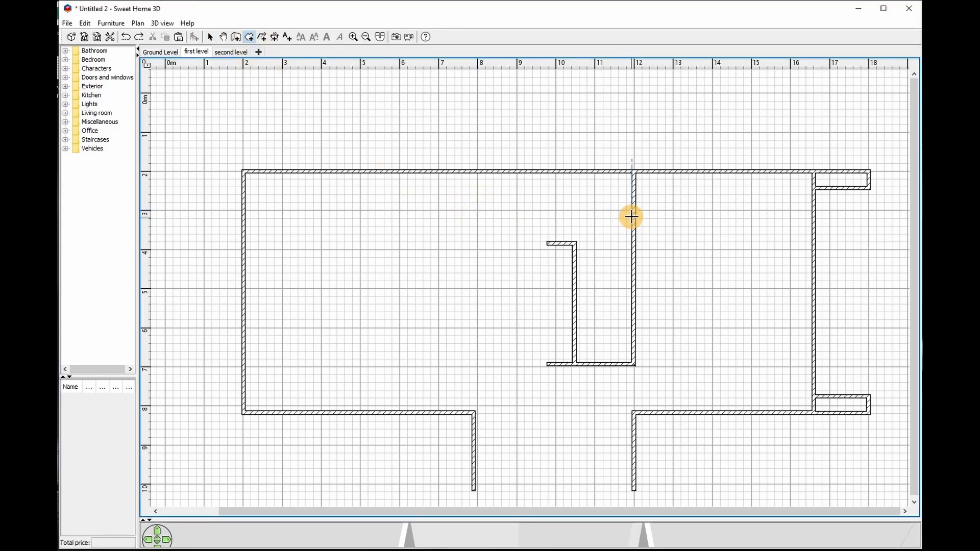
{"action": "left_click", "coordinate": [635, 173]}
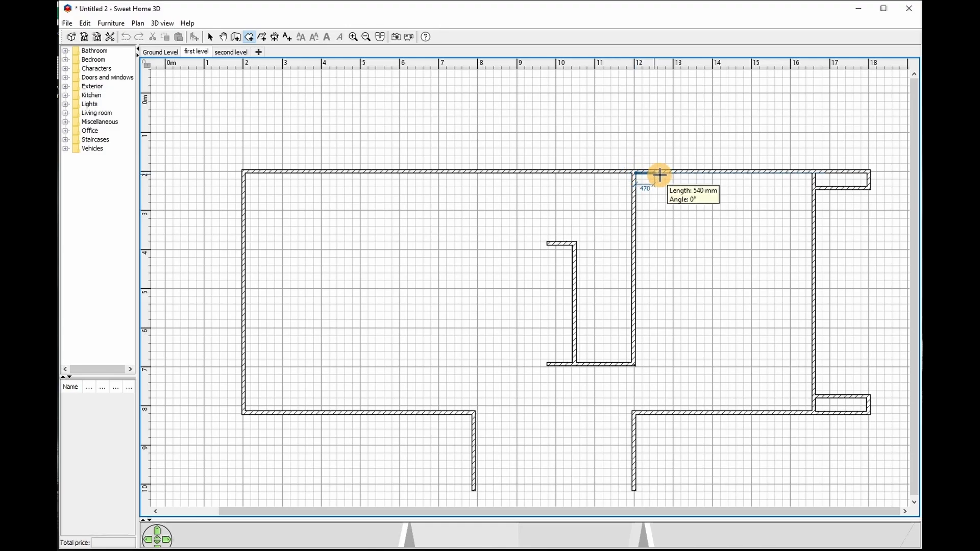
{"action": "left_click", "coordinate": [812, 174]}
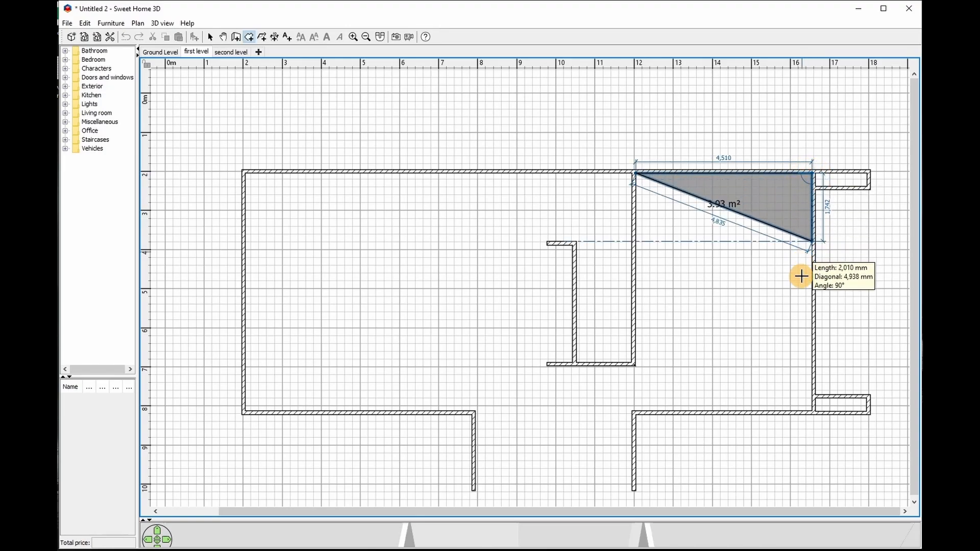
{"action": "left_click", "coordinate": [811, 410]}
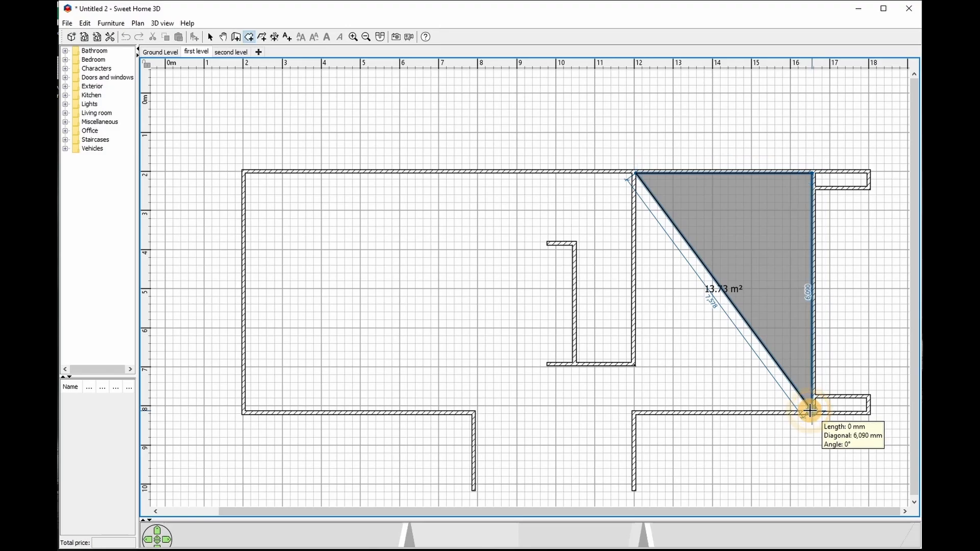
{"action": "double_click", "coordinate": [636, 410]}
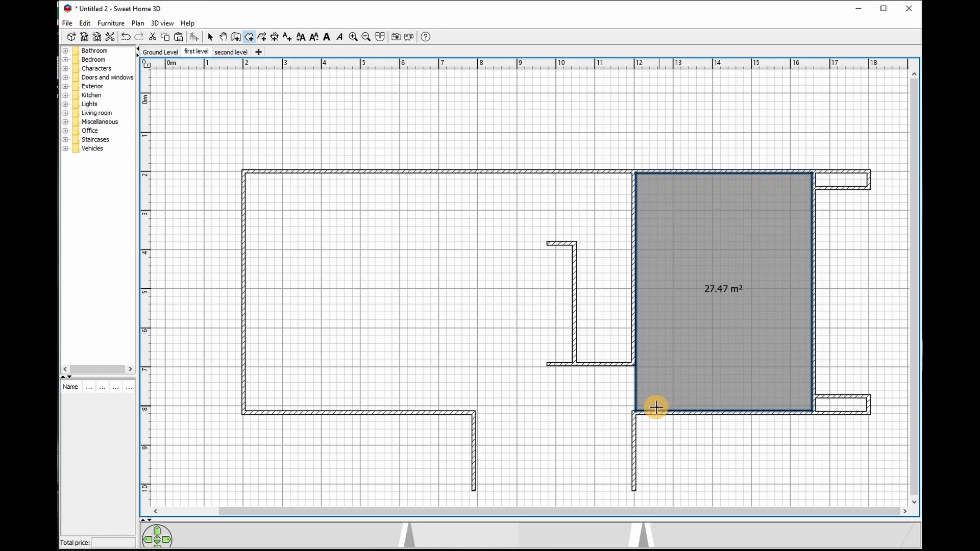
- Draw a rectangular room about 3.3 m deep between the two southern projecting walls, reaching north to the short interior wall
{"action": "left_click", "coordinate": [631, 489]}
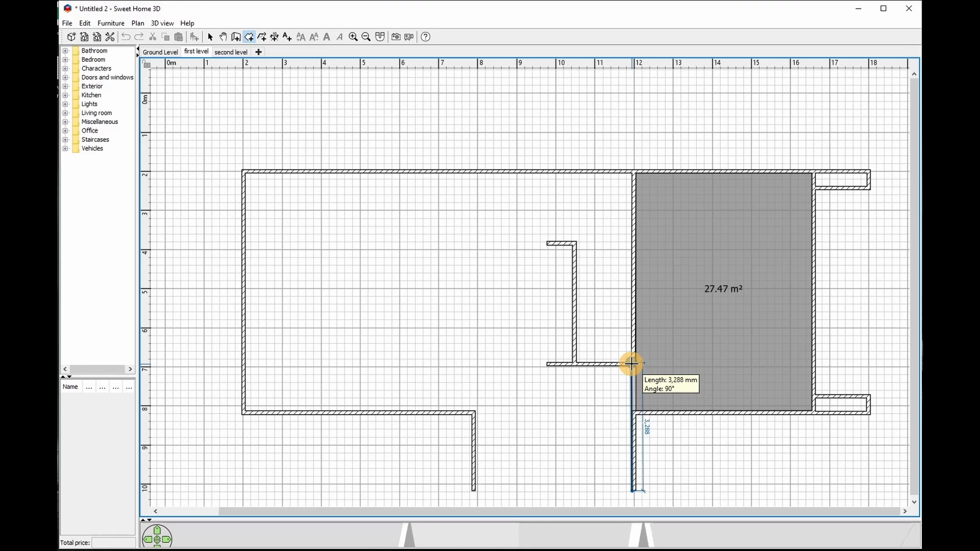
{"action": "left_click", "coordinate": [632, 364]}
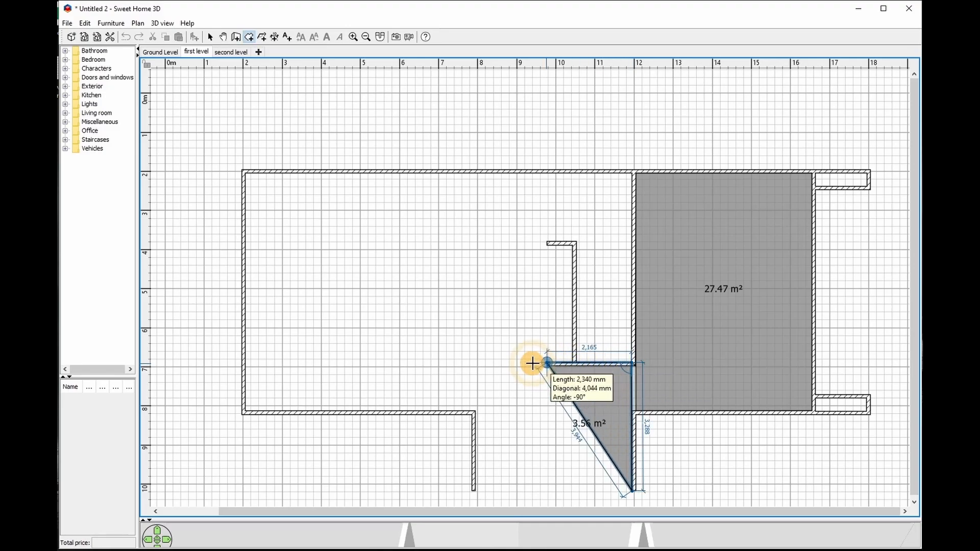
{"action": "left_click", "coordinate": [477, 364]}
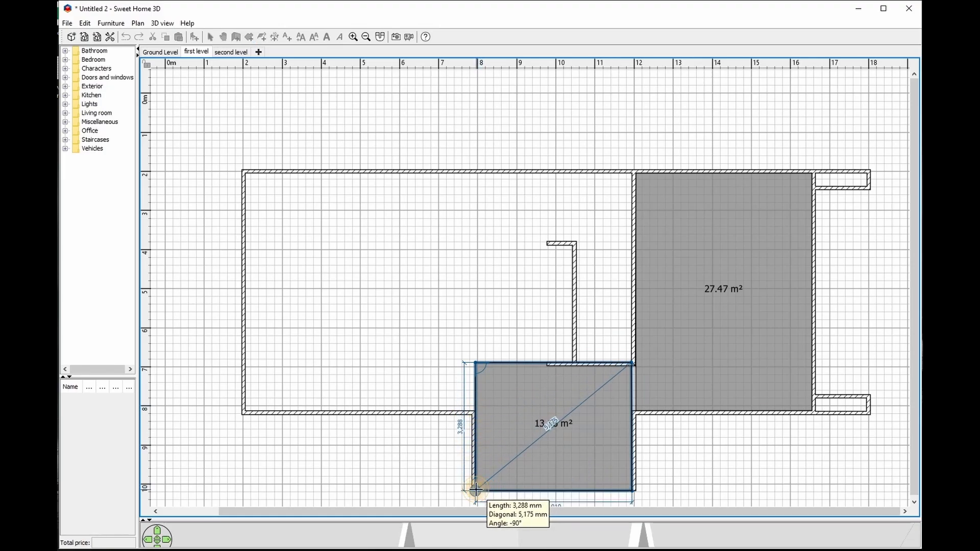
{"action": "double_click", "coordinate": [475, 490]}
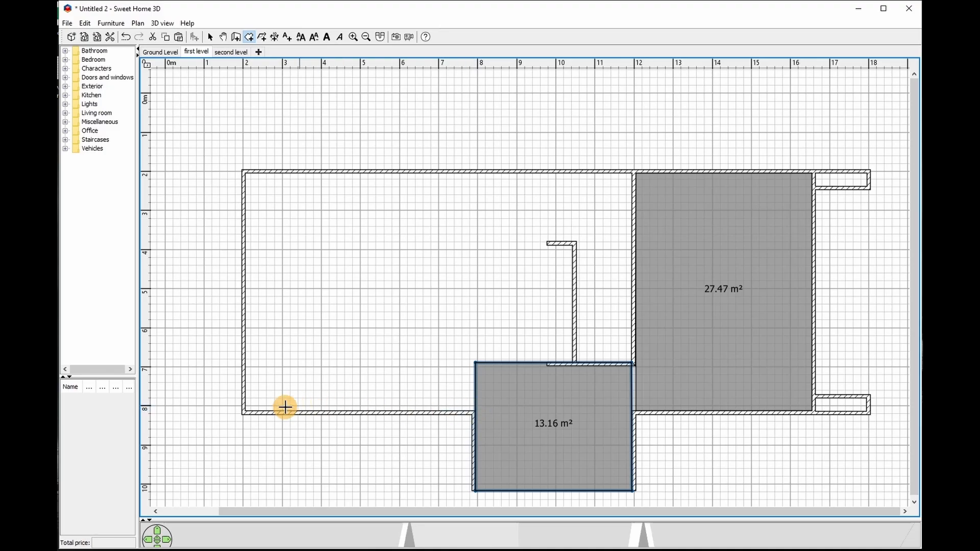
- Draw a rectangular room about 5.97 m by 6.09 m against the west wall, spanning from the south wall to the north wall
{"action": "left_click", "coordinate": [245, 410]}
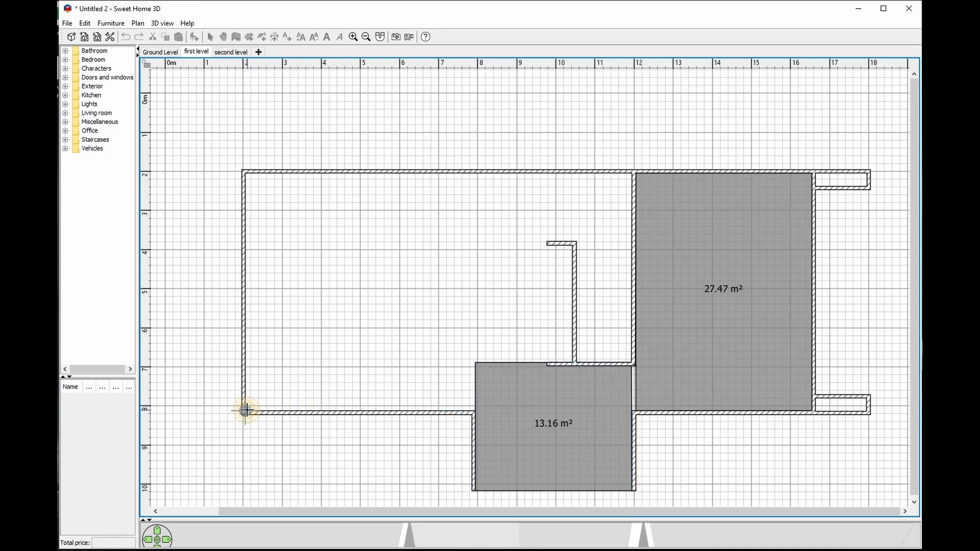
{"action": "left_click", "coordinate": [245, 173]}
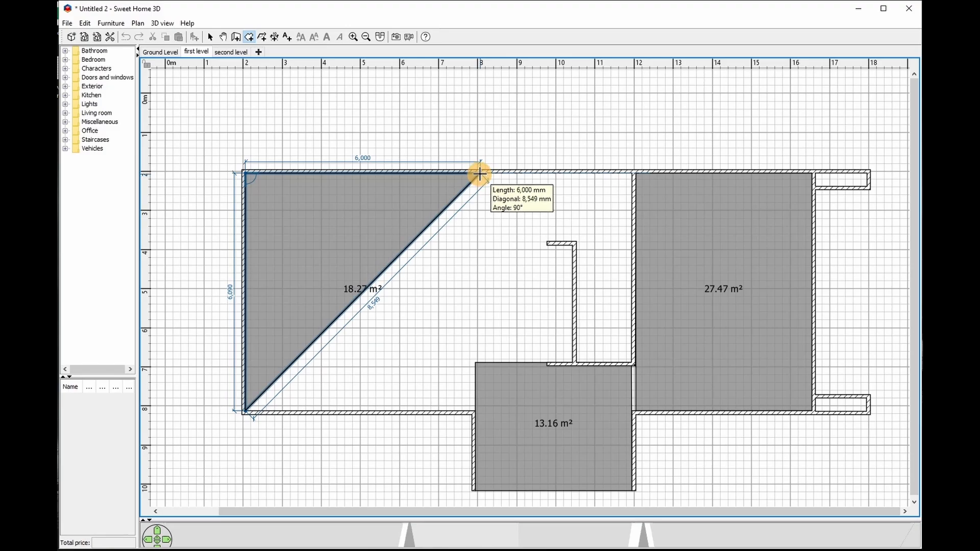
{"action": "left_click", "coordinate": [479, 174]}
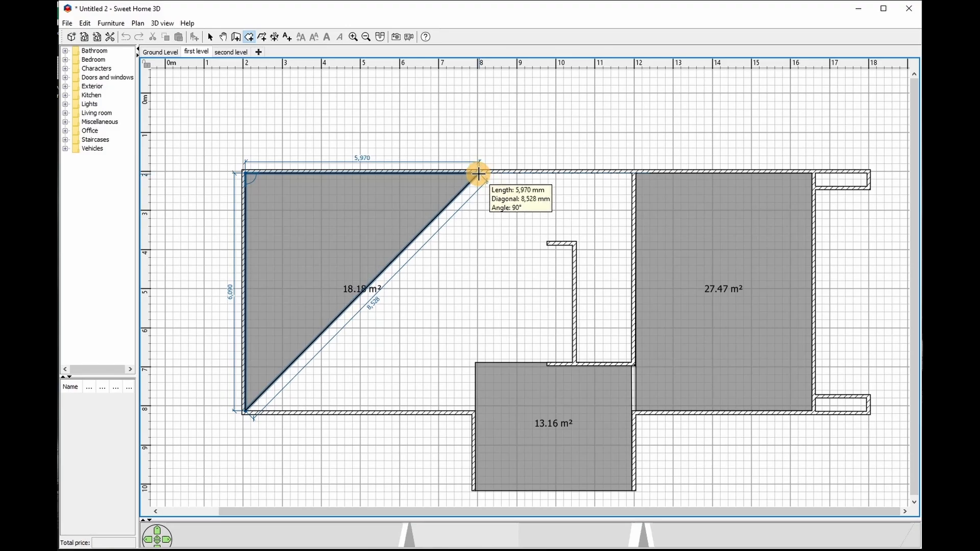
{"action": "double_click", "coordinate": [464, 411]}
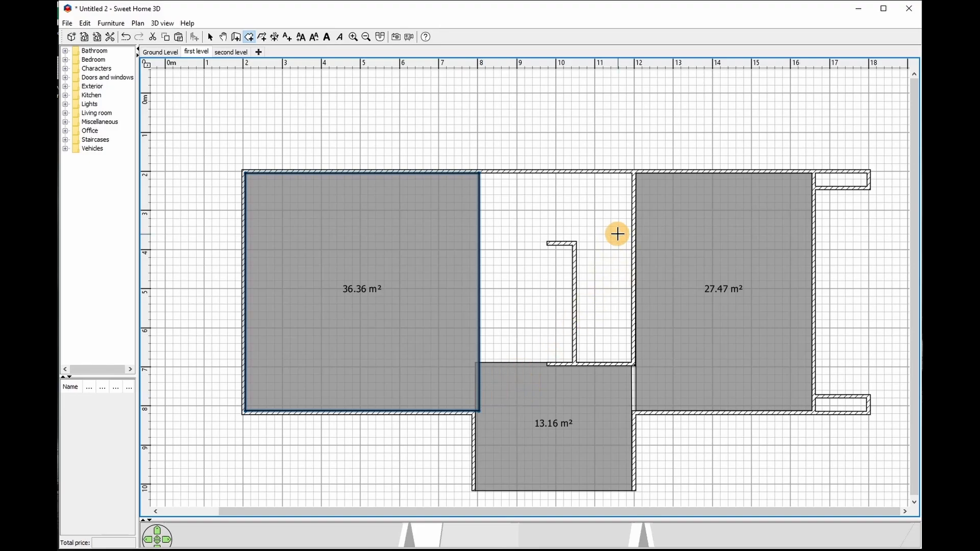
- Draw a rectangular room about 4.85 m deep between the west room and the inner dividing wall, from the north wall to the short interior wall
{"action": "left_click", "coordinate": [478, 174]}
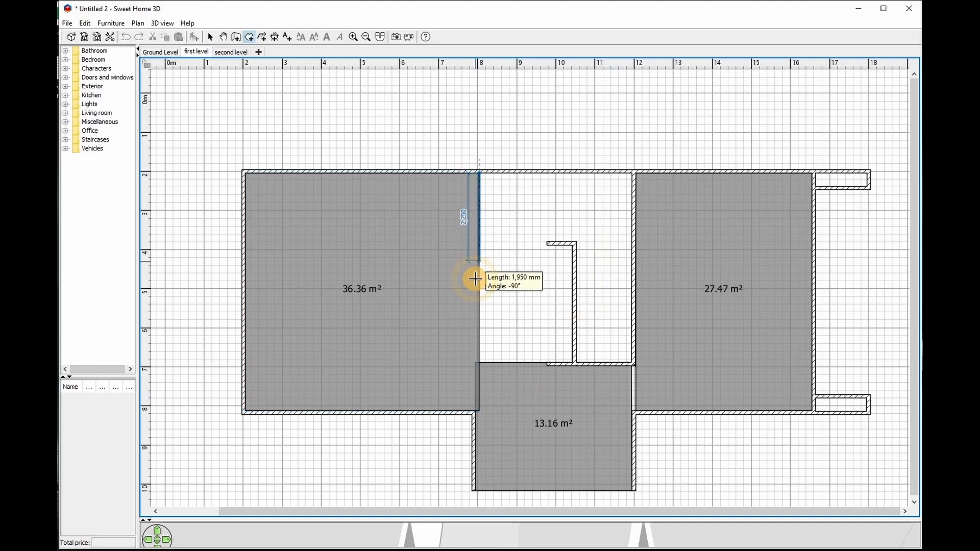
{"action": "left_click", "coordinate": [480, 361]}
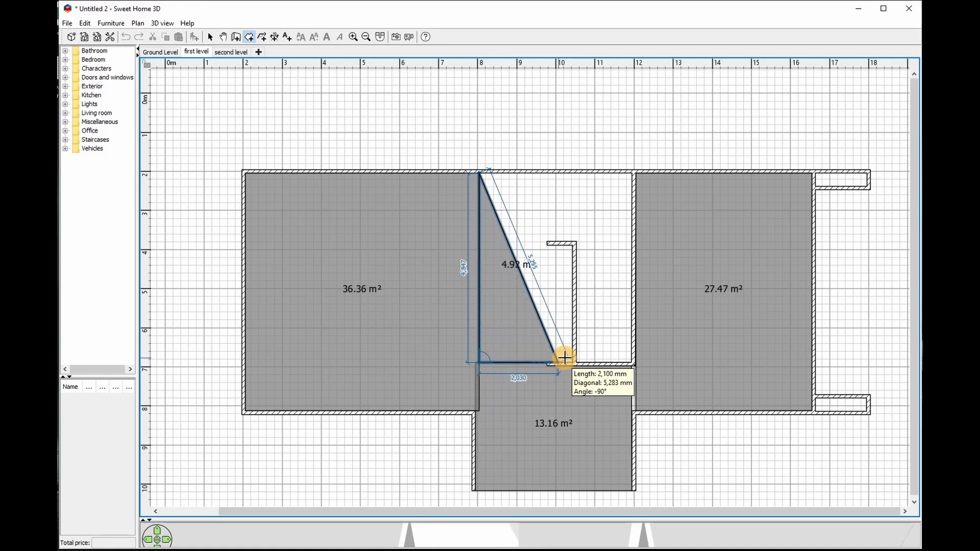
{"action": "left_click", "coordinate": [631, 357]}
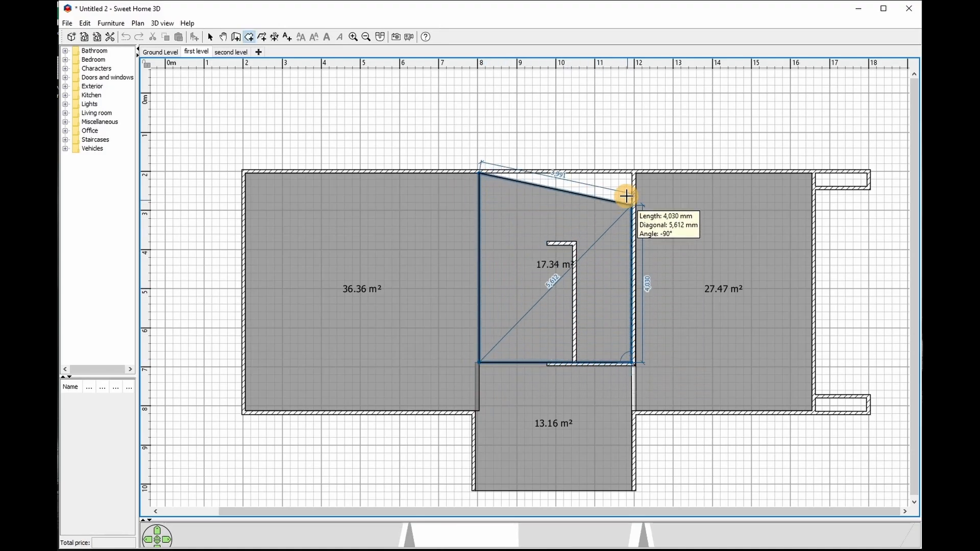
{"action": "double_click", "coordinate": [623, 175]}
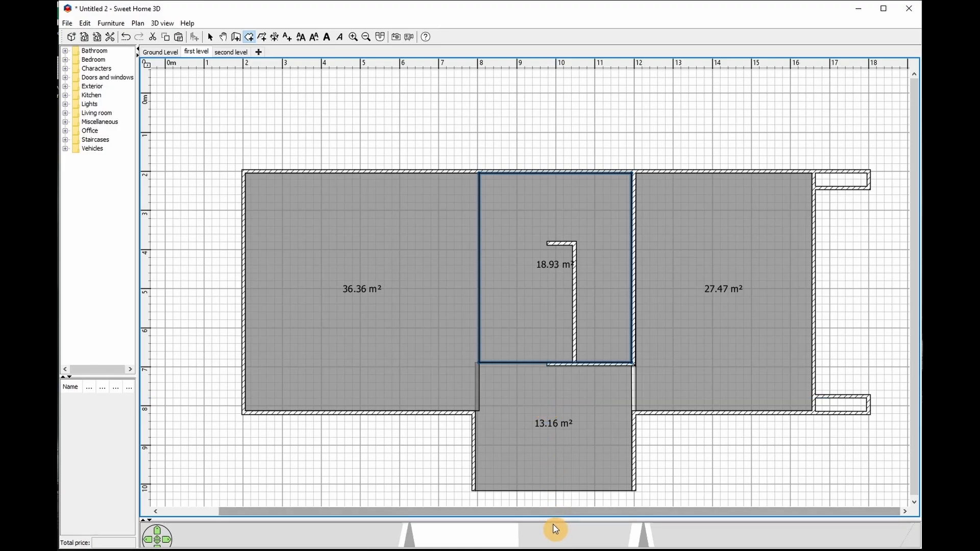
- Examine the first level's walls and room floors in an enlarged 3D view from several angles
{"action": "left_click_drag", "start_coordinate": [555, 519], "coordinate": [602, 141]}
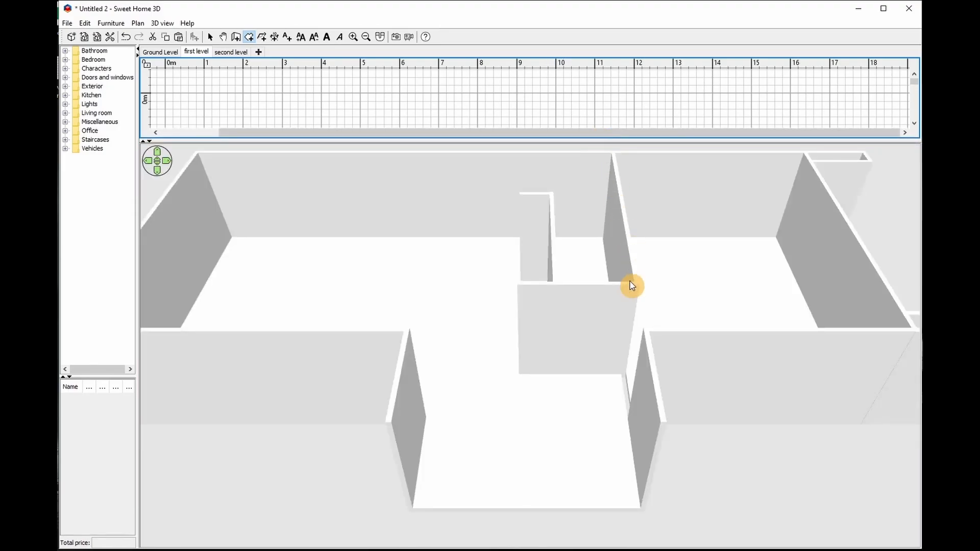
{"action": "left_click", "coordinate": [573, 391]}
{"action": "scroll", "coordinate": [573, 391], "scroll_direction": "up", "scroll_amount": 5}
{"action": "left_click_drag", "start_coordinate": [608, 366], "coordinate": [431, 445]}
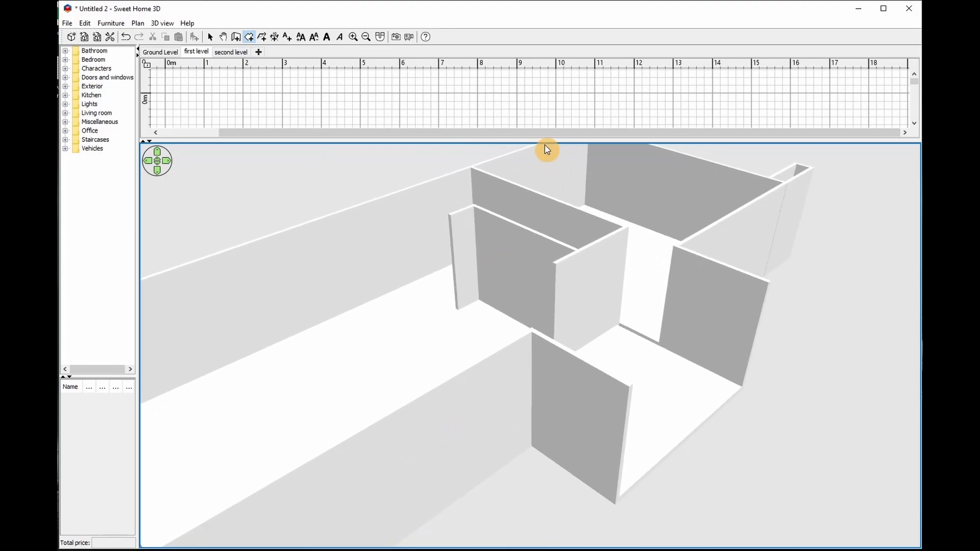
{"action": "left_click_drag", "start_coordinate": [542, 148], "coordinate": [498, 525]}
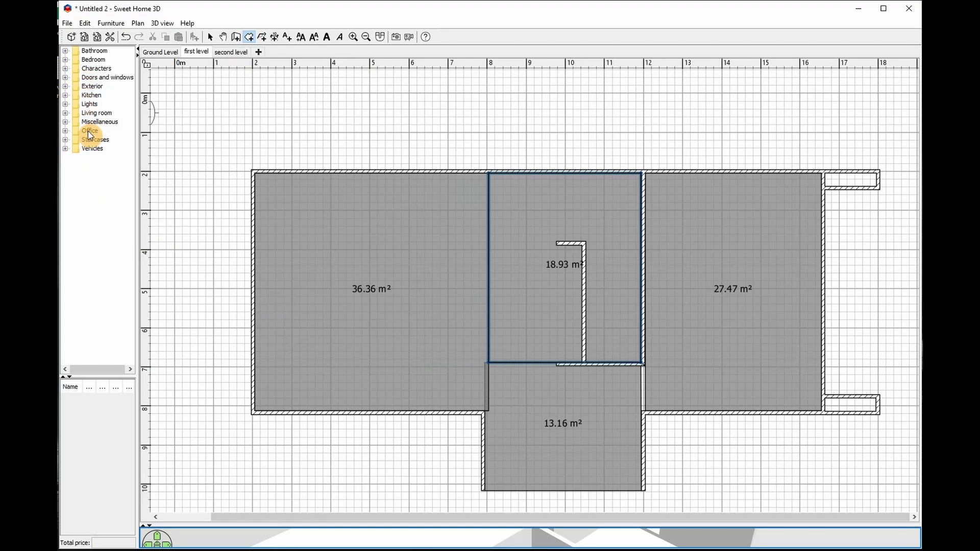
- Browse the Exterior category of the furniture catalog through to its end
{"action": "left_click", "coordinate": [65, 86]}
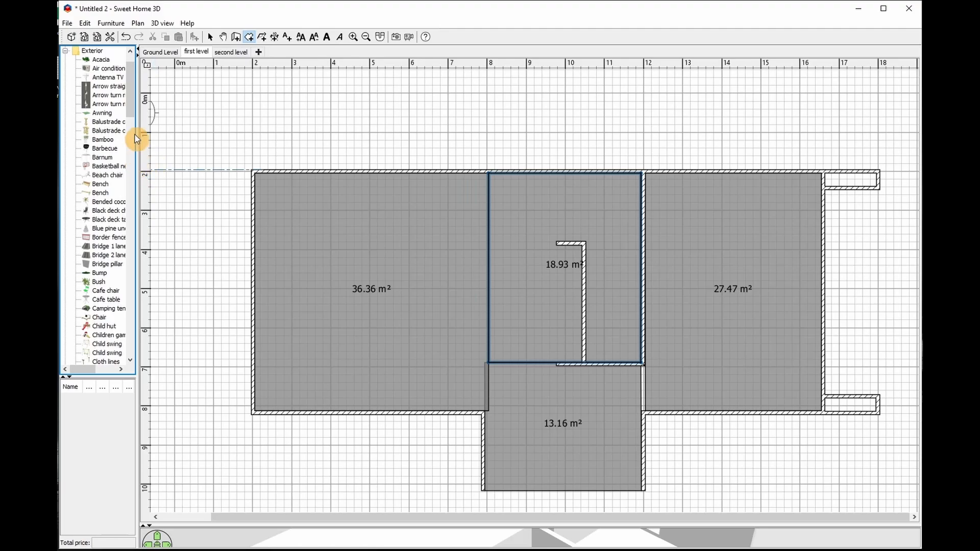
{"action": "left_click_drag", "start_coordinate": [131, 106], "coordinate": [138, 361]}
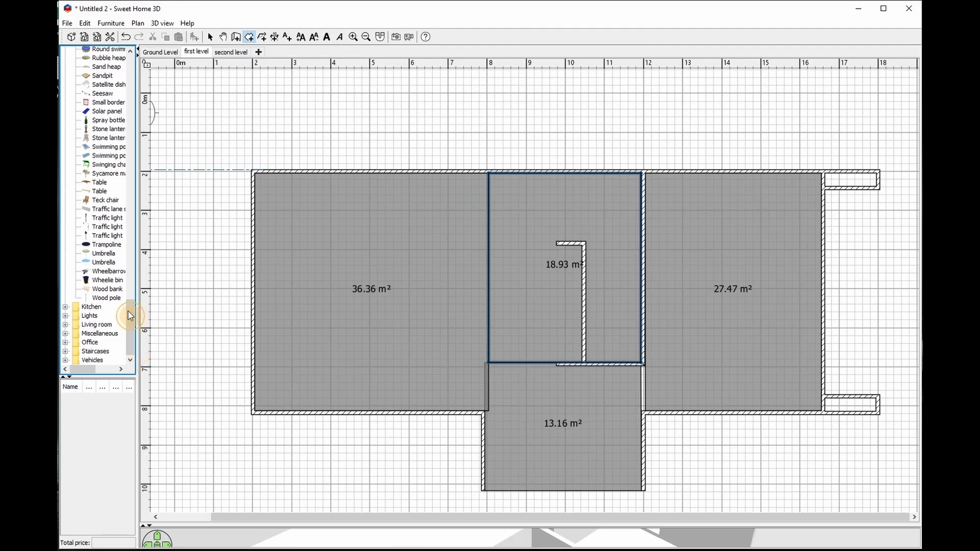
{"action": "left_click_drag", "start_coordinate": [129, 328], "coordinate": [131, 66]}
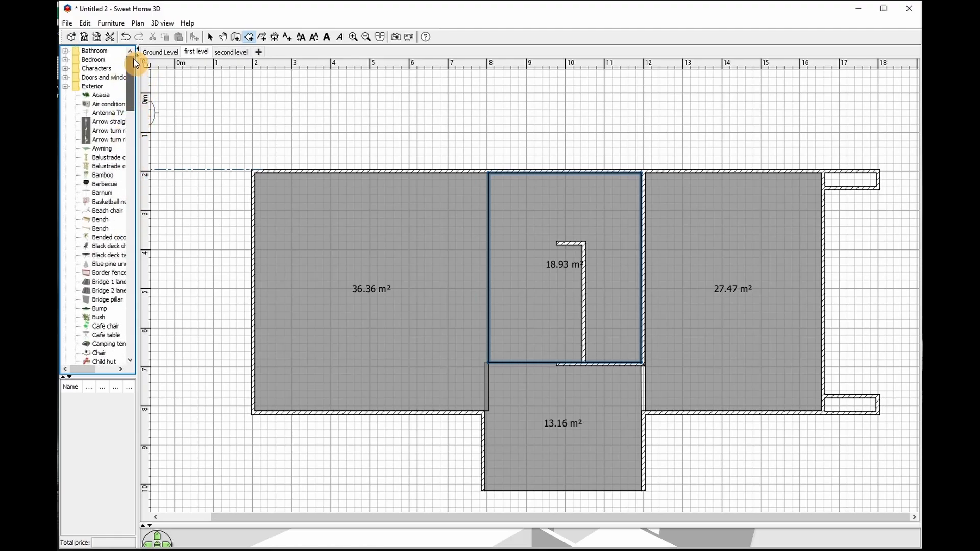
{"action": "left_click", "coordinate": [66, 86]}
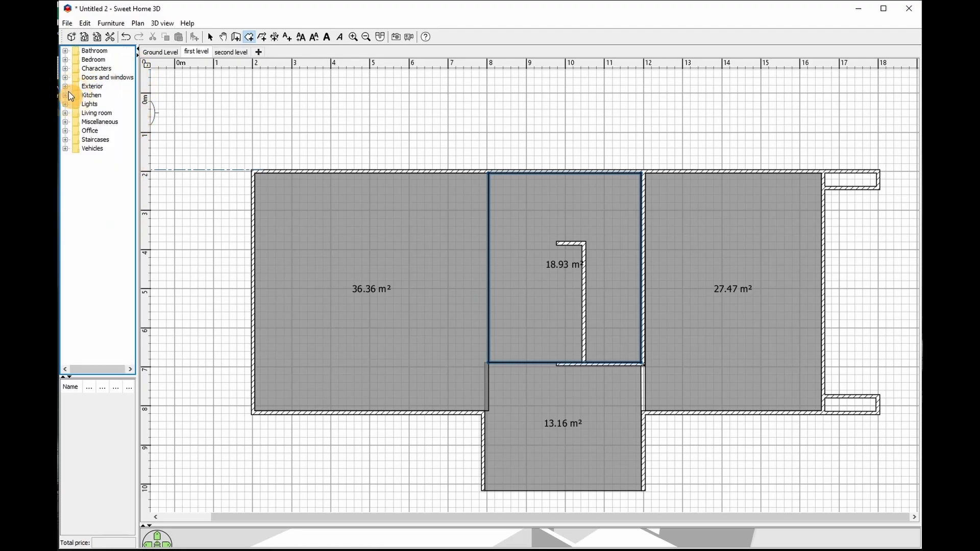
- Place the brown Door from the Doors and windows category in the southern room's projecting east wall
{"action": "left_click", "coordinate": [119, 81]}
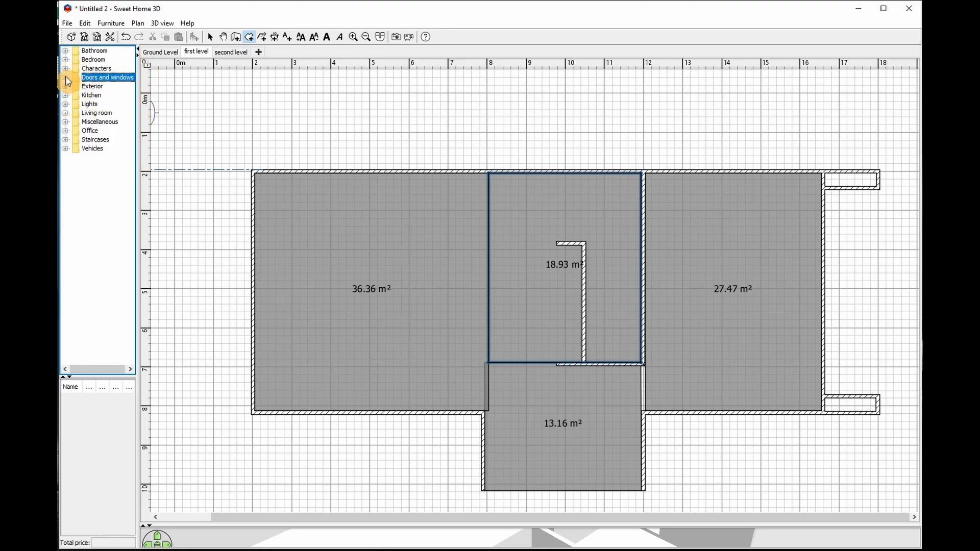
{"action": "left_click", "coordinate": [65, 77]}
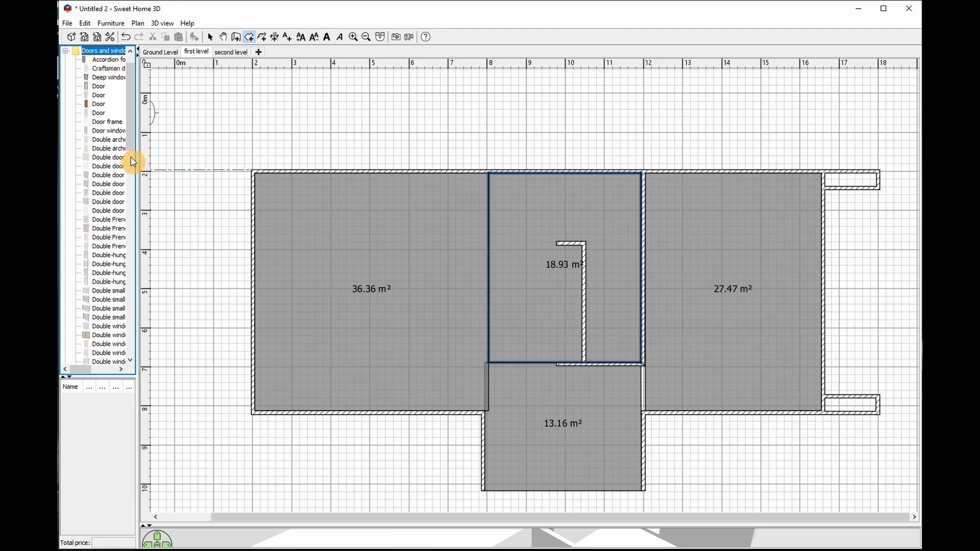
{"action": "left_click", "coordinate": [100, 107]}
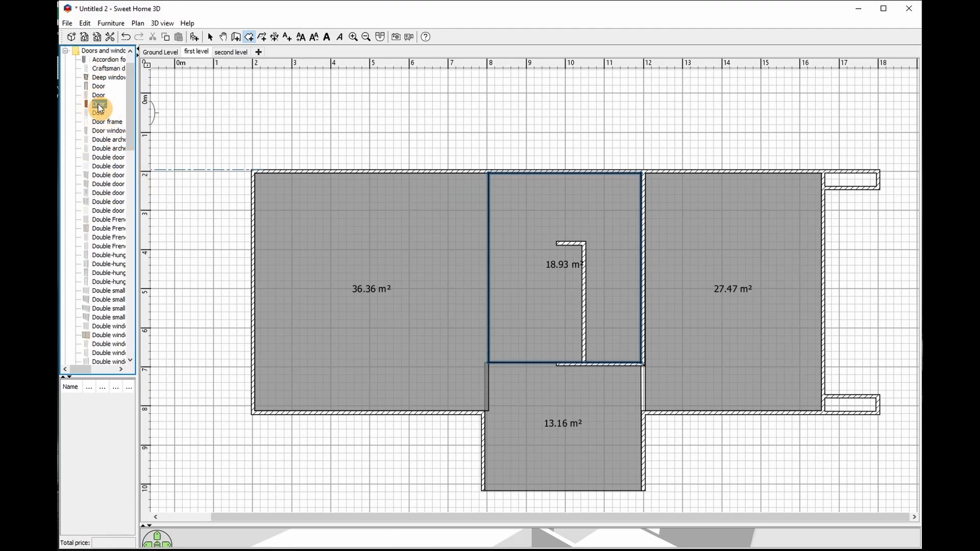
{"action": "mouse_move", "coordinate": [100, 108]}
{"action": "left_click_drag", "start_coordinate": [98, 107], "coordinate": [445, 236]}
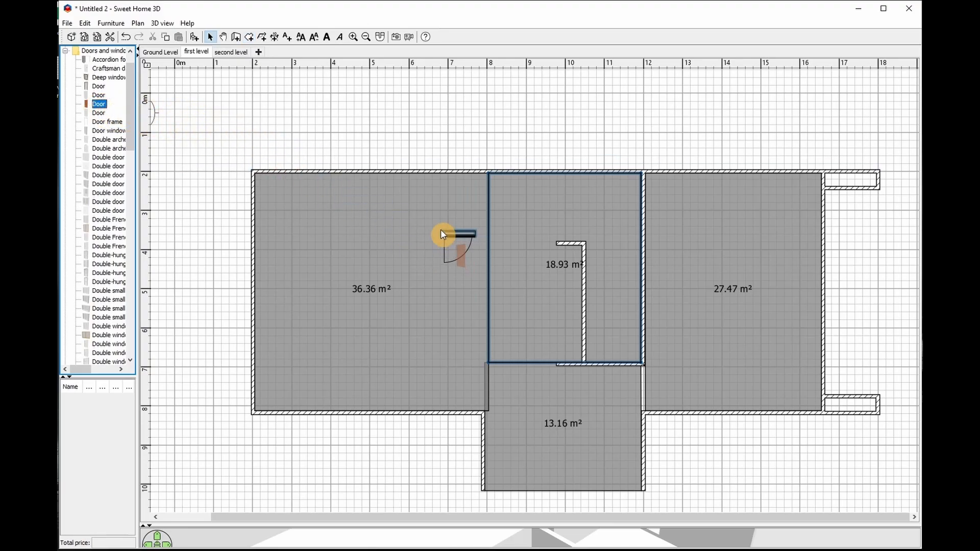
{"action": "left_click_drag", "start_coordinate": [442, 233], "coordinate": [636, 431]}
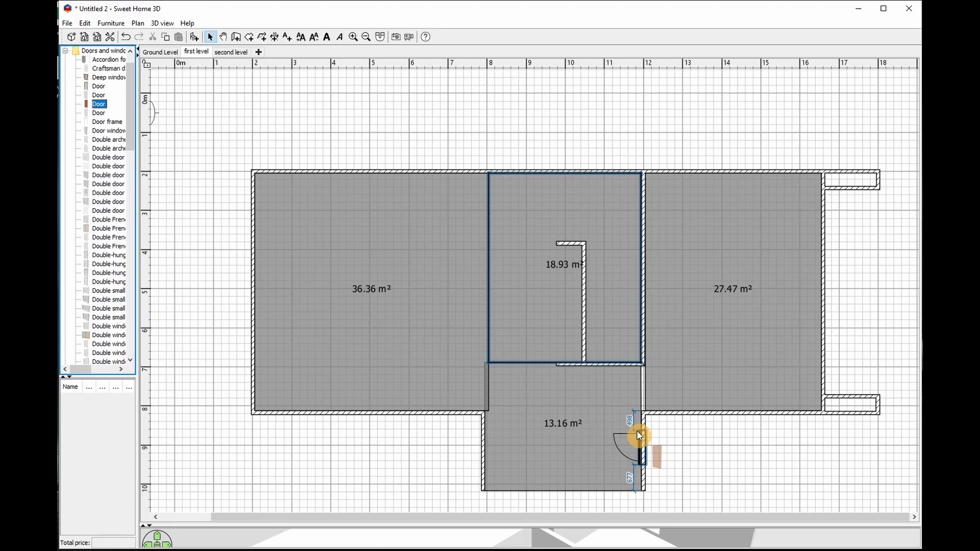
{"action": "left_click_drag", "start_coordinate": [639, 435], "coordinate": [641, 431]}
{"action": "left_click_drag", "start_coordinate": [643, 432], "coordinate": [642, 431]}
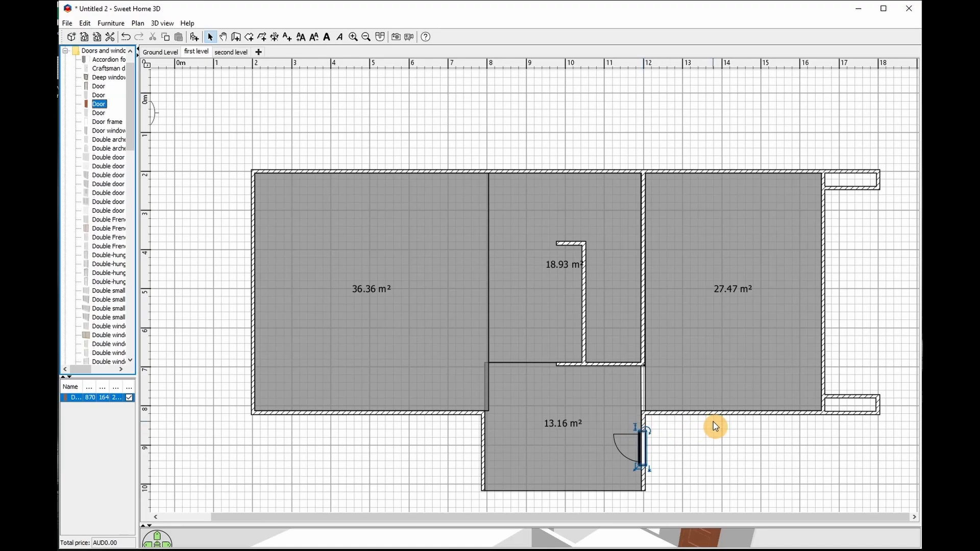
- Examine the brown door in the southern room's east wall in an enlarged 3D view
{"action": "left_click_drag", "start_coordinate": [737, 525], "coordinate": [739, 324]}
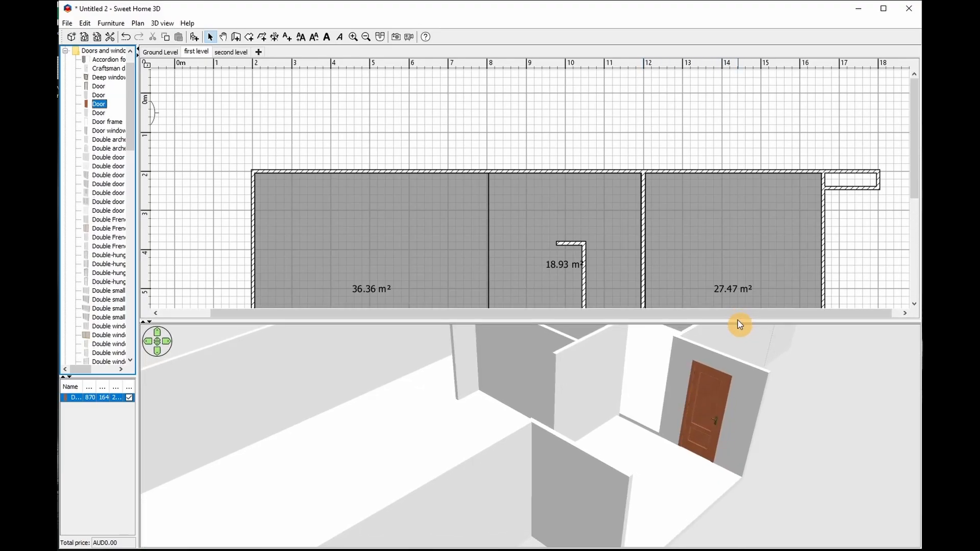
{"action": "mouse_move", "coordinate": [742, 432]}
{"action": "left_mouse_down"}
{"action": "mouse_move", "coordinate": [537, 412]}
{"action": "mouse_move", "coordinate": [647, 444]}
{"action": "mouse_move", "coordinate": [744, 439]}
{"action": "left_mouse_up"}
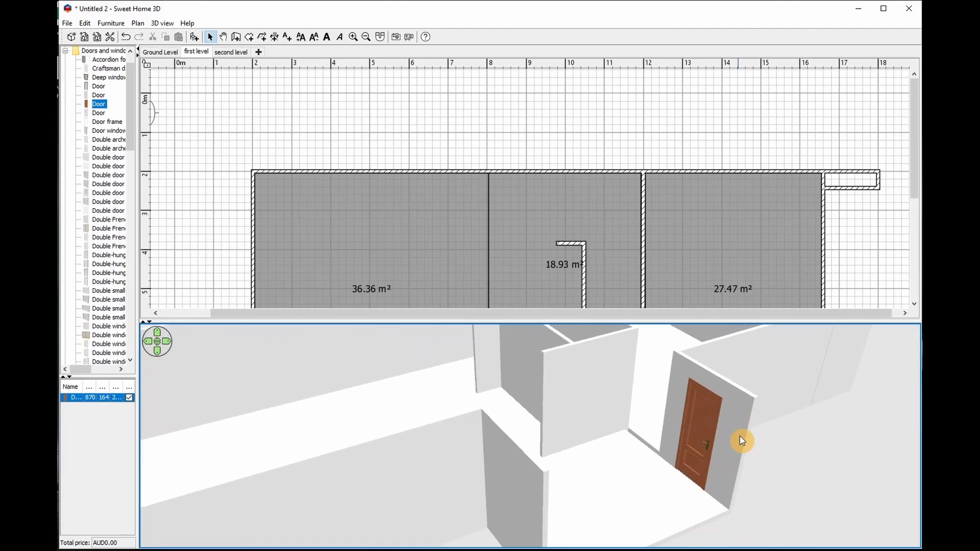
{"action": "left_click_drag", "start_coordinate": [704, 321], "coordinate": [711, 494]}
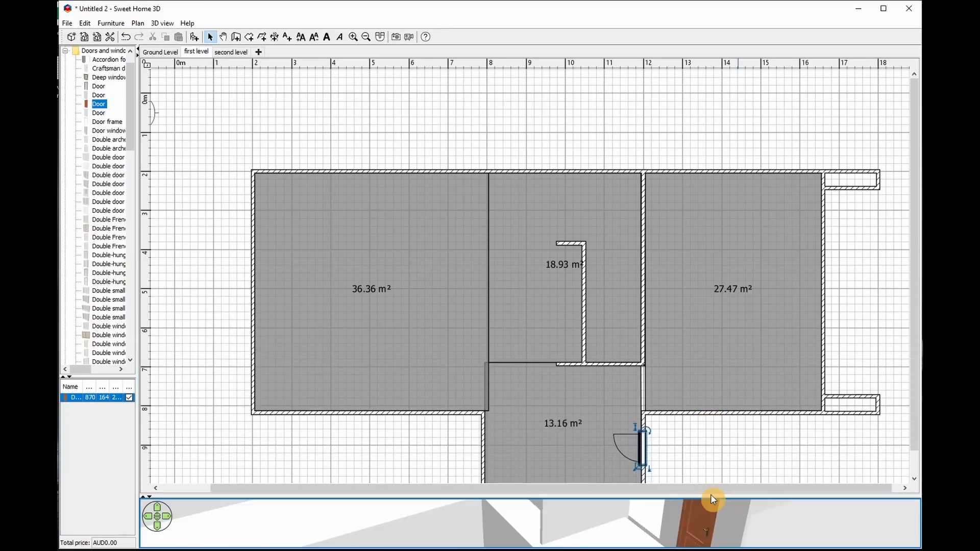
- Flip the brown door so it swings outward from the southern room, and review its furniture properties without editing them
{"action": "left_click", "coordinate": [637, 442]}
{"action": "double_click", "coordinate": [638, 442]}
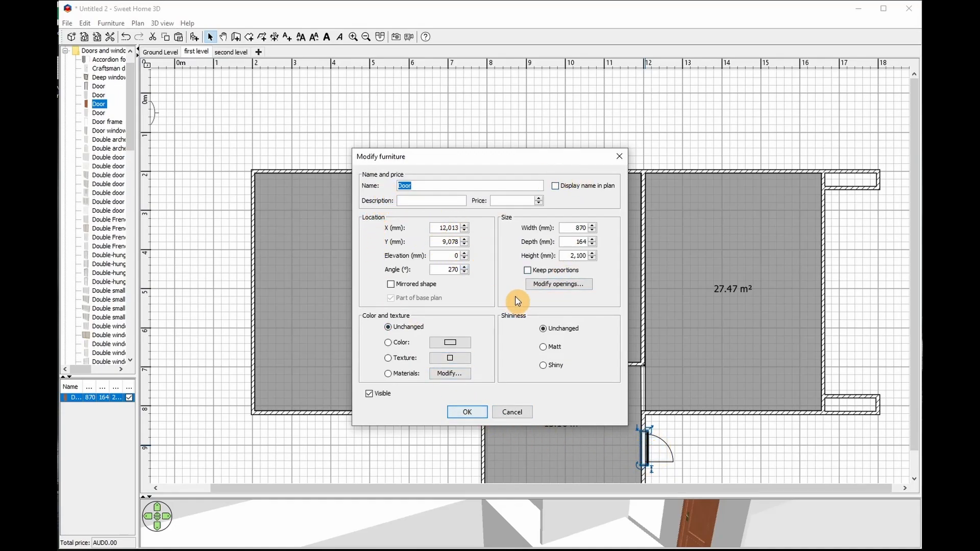
{"action": "left_click", "coordinate": [524, 412]}
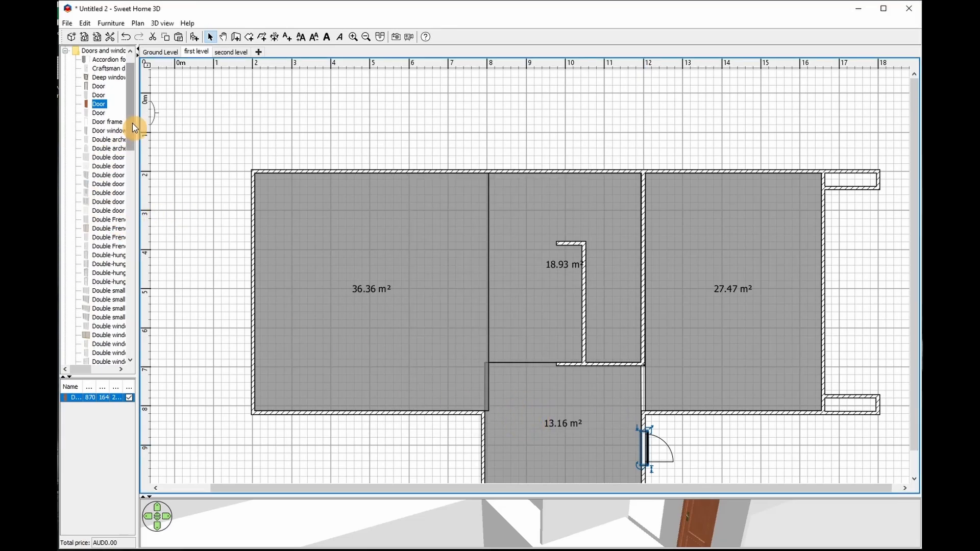
- Place a Small window in the east room's north wall near its east end, and check it in the 3D view
{"action": "left_click_drag", "start_coordinate": [134, 127], "coordinate": [771, 173]}
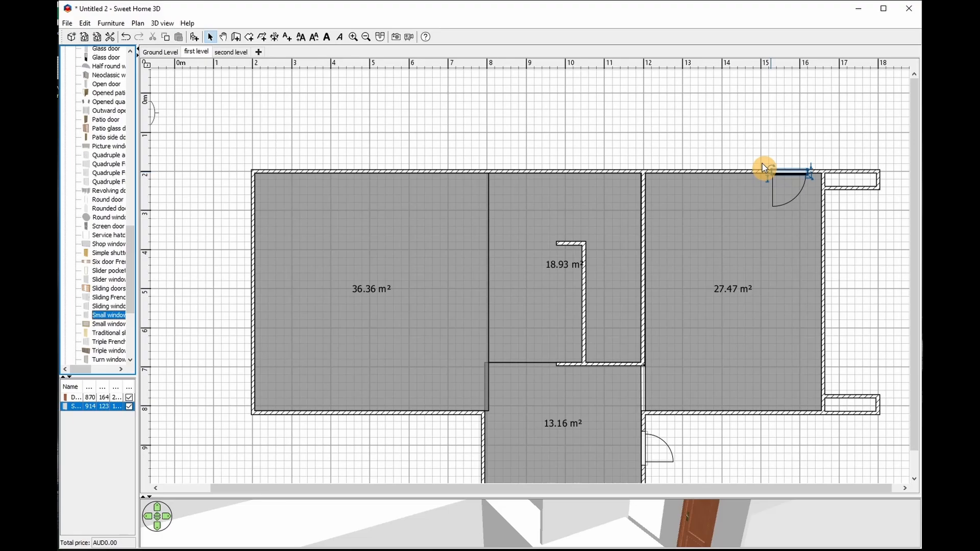
{"action": "left_click_drag", "start_coordinate": [769, 494], "coordinate": [755, 251]}
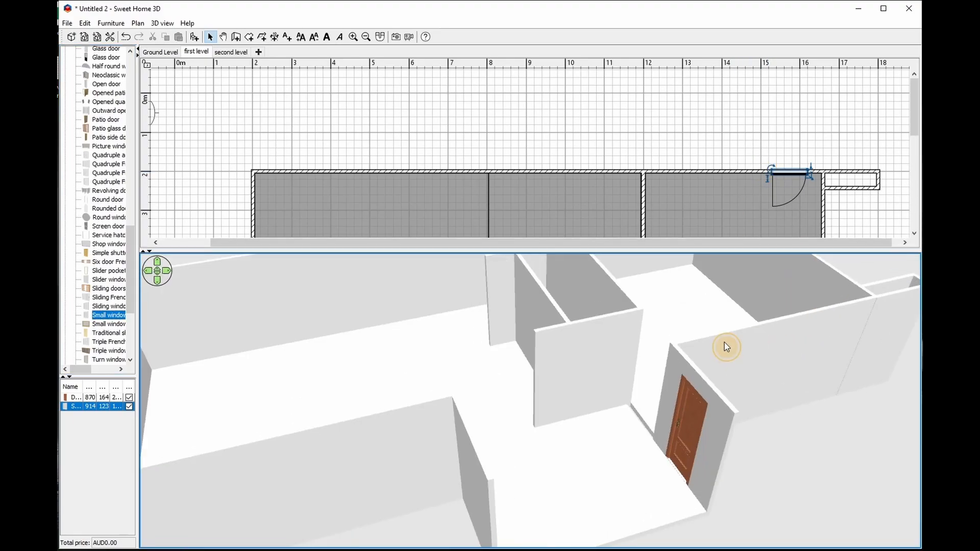
{"action": "left_click_drag", "start_coordinate": [726, 347], "coordinate": [745, 317]}
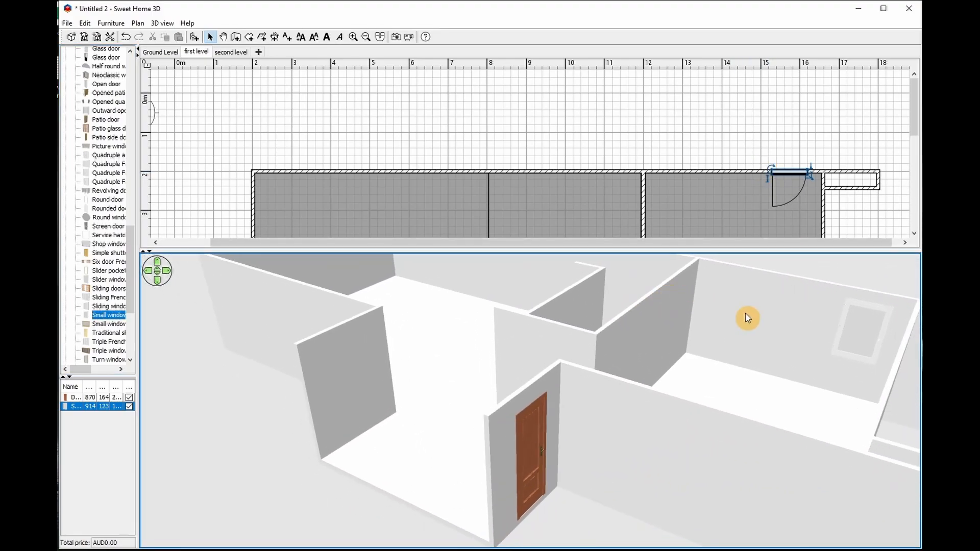
- Set the small window's colour to dark grey #676767 and check the frame in the 3D view
{"action": "double_click", "coordinate": [788, 171]}
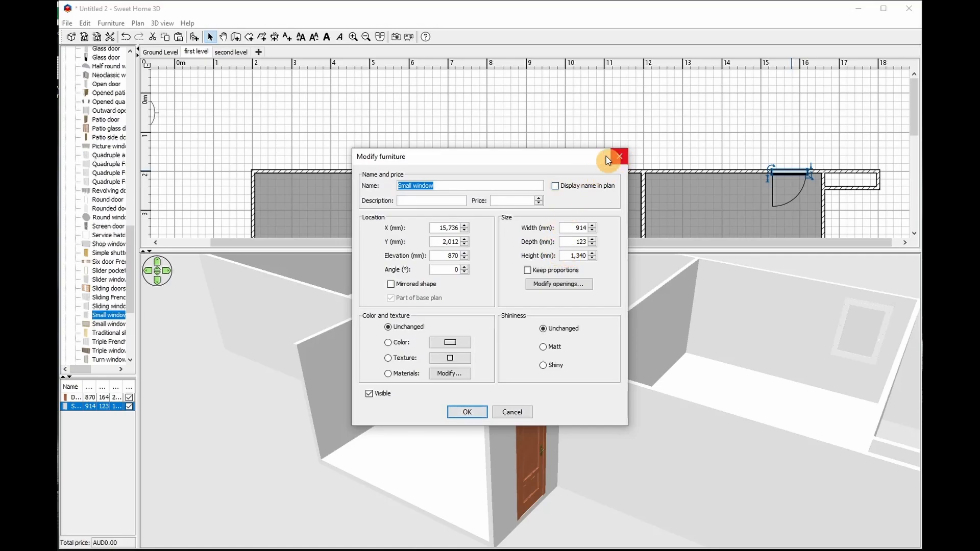
{"action": "left_click", "coordinate": [389, 343]}
{"action": "left_click", "coordinate": [390, 357]}
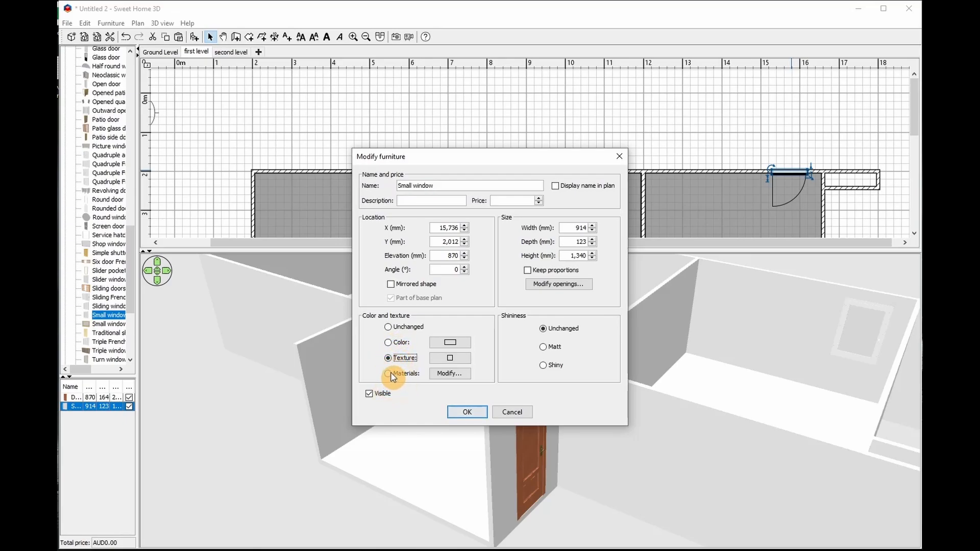
{"action": "left_click", "coordinate": [392, 376]}
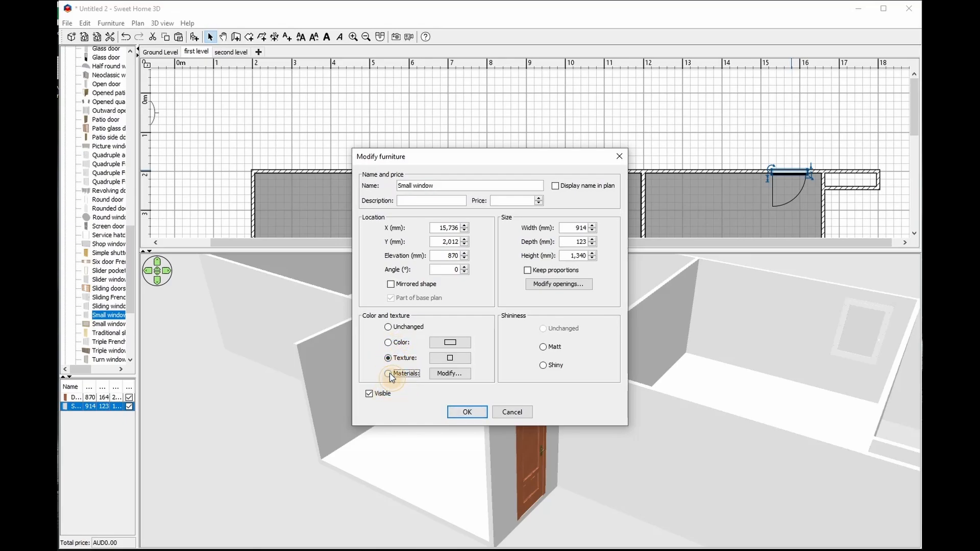
{"action": "left_click", "coordinate": [399, 343]}
{"action": "left_click", "coordinate": [454, 346]}
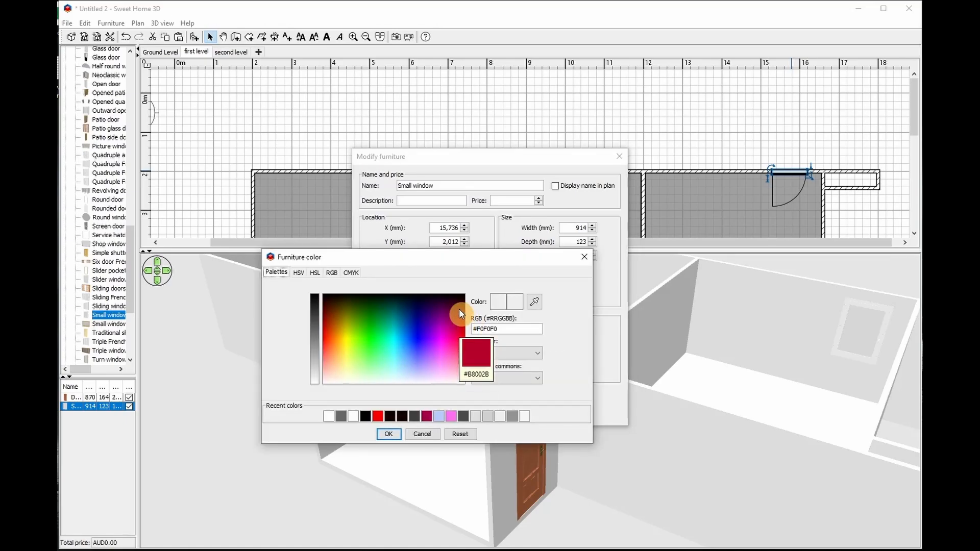
{"action": "left_click", "coordinate": [340, 416]}
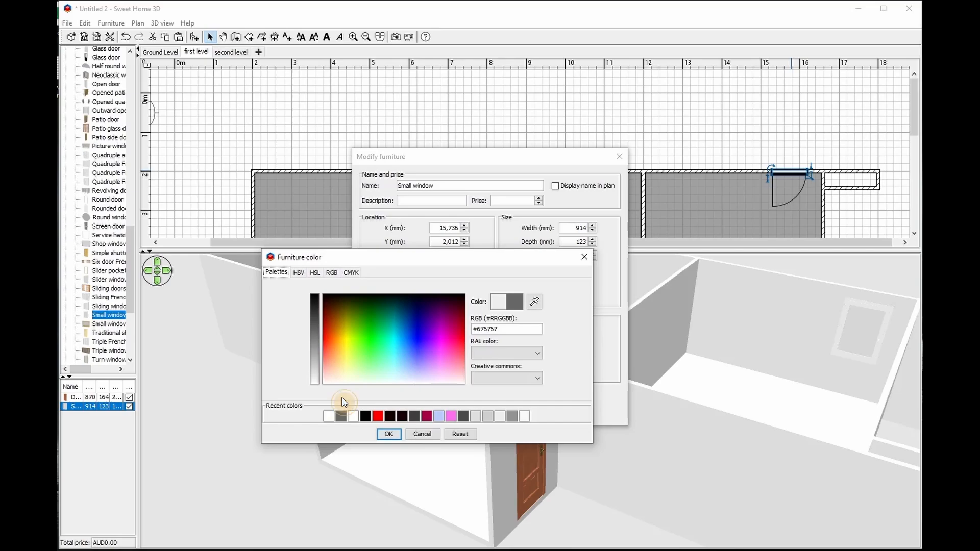
{"action": "left_click", "coordinate": [392, 434]}
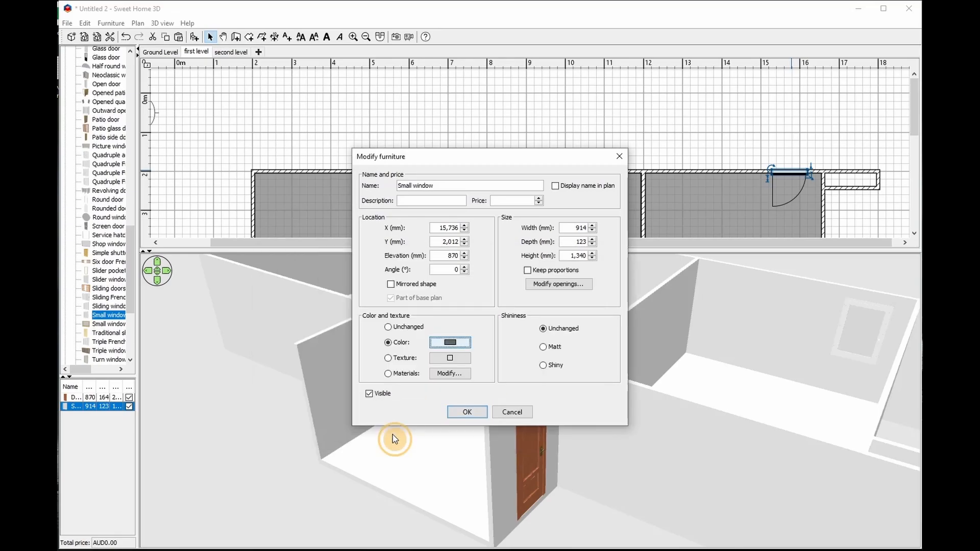
{"action": "left_click", "coordinate": [468, 413]}
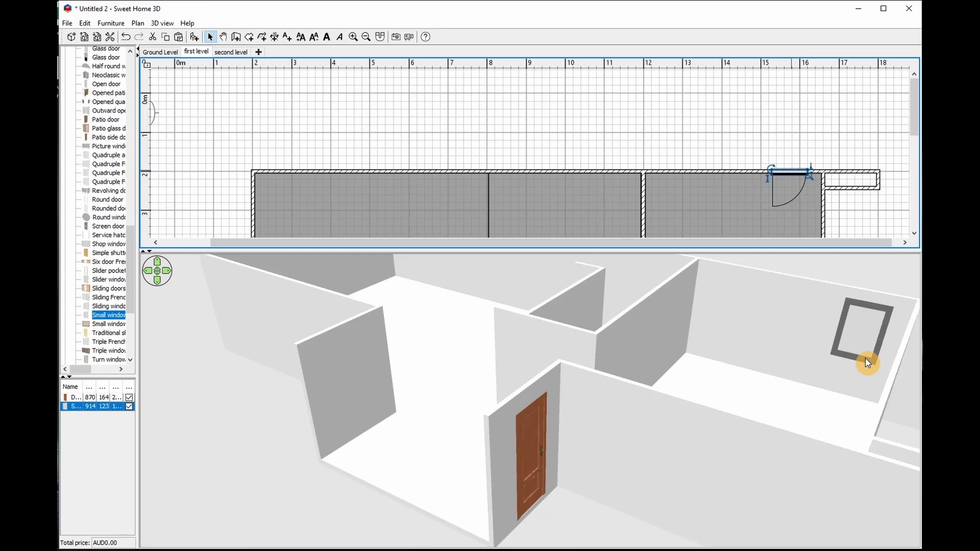
{"action": "mouse_move", "coordinate": [881, 394]}
{"action": "left_mouse_down"}
{"action": "mouse_move", "coordinate": [745, 389]}
{"action": "mouse_move", "coordinate": [634, 367]}
{"action": "mouse_move", "coordinate": [650, 381]}
{"action": "mouse_move", "coordinate": [833, 404]}
{"action": "mouse_move", "coordinate": [875, 399]}
{"action": "left_mouse_up"}
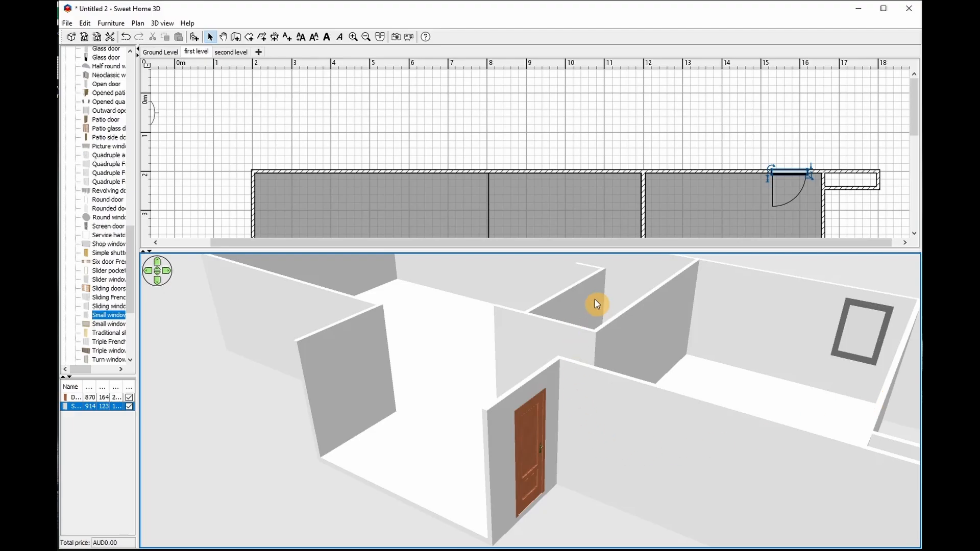
- Switch the southern room's door to a texture finish and search the available textures for "wood"
{"action": "scroll", "coordinate": [915, 124], "scroll_direction": "down", "scroll_amount": 6}
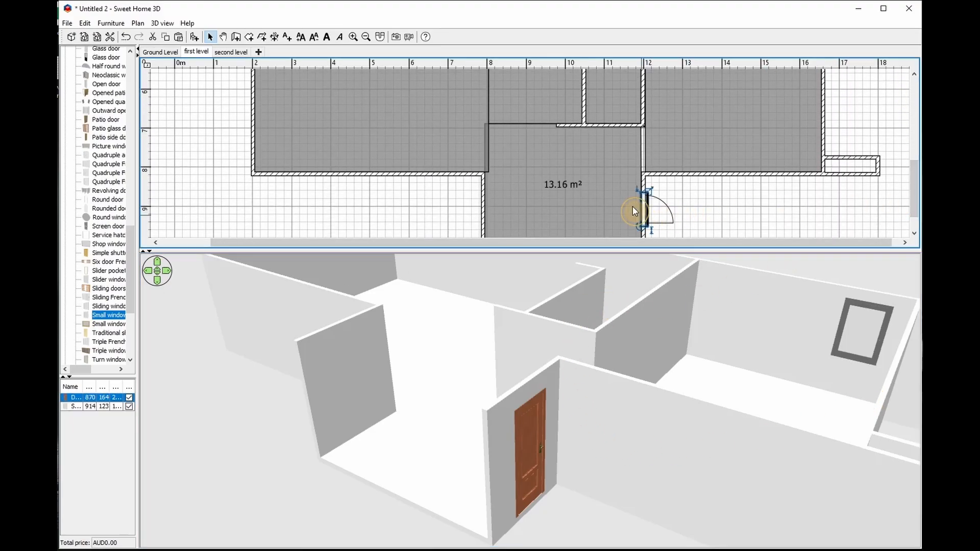
{"action": "double_click", "coordinate": [642, 221]}
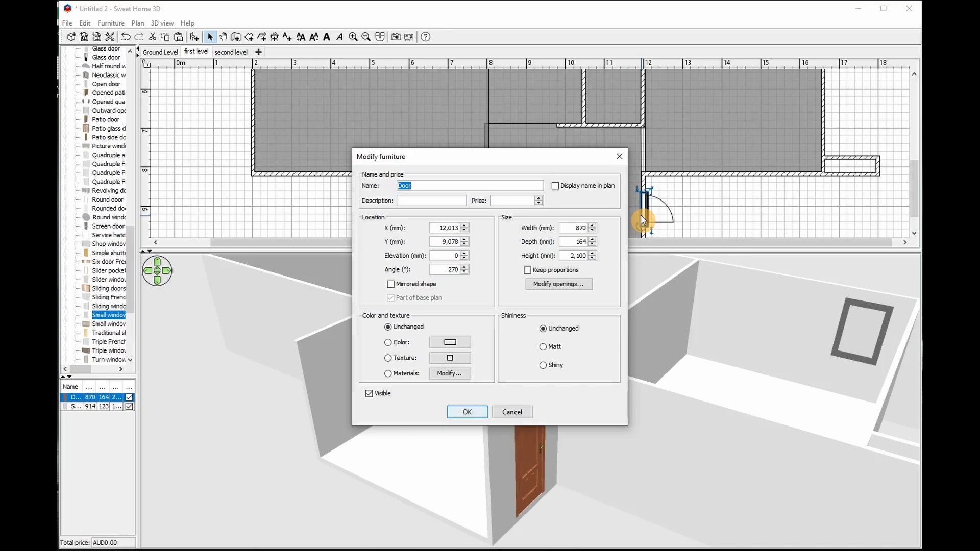
{"action": "left_click", "coordinate": [390, 358]}
{"action": "left_click", "coordinate": [450, 358]}
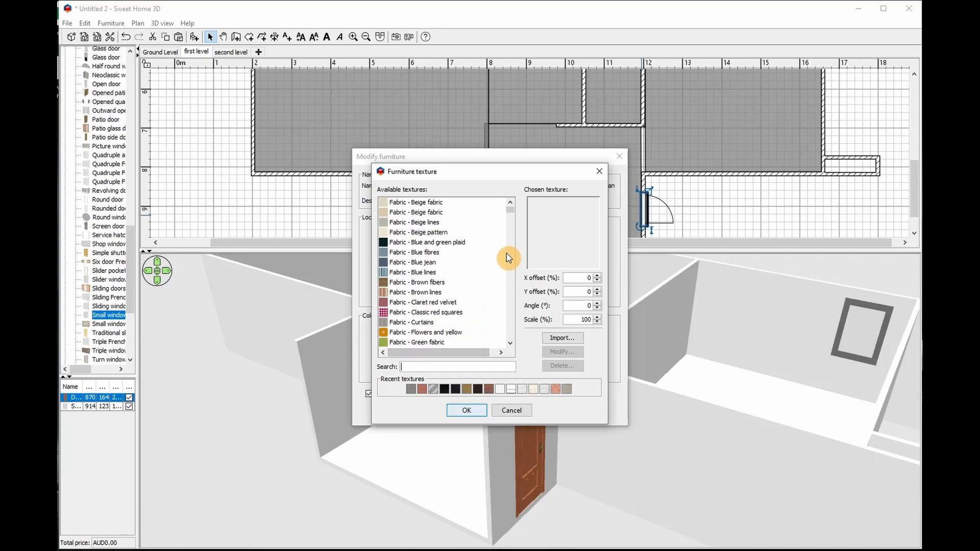
{"action": "left_click", "coordinate": [457, 365]}
{"action": "type", "text": "wood"}
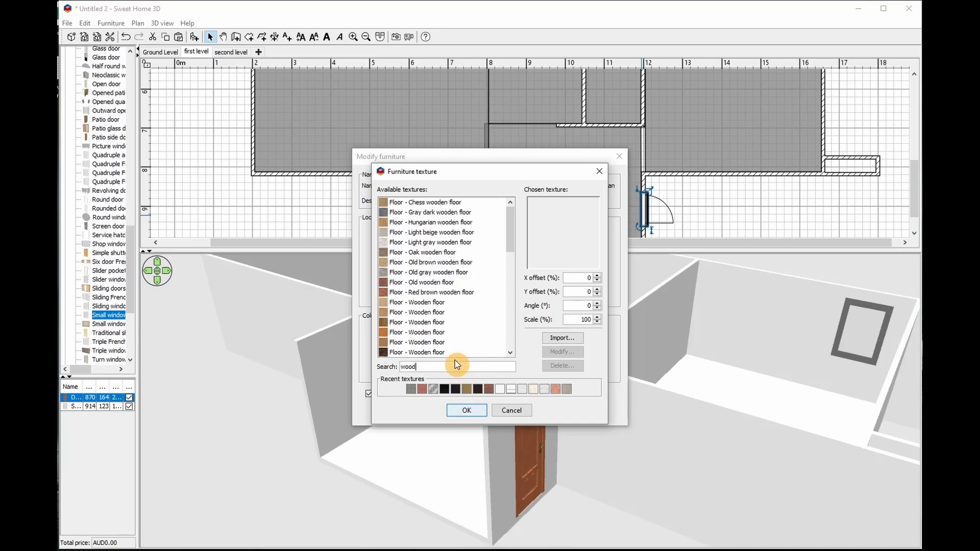
- Browse the wooden textures, apply "Wall - Dark wood" to the door, and check it in the 3D view
{"action": "left_click", "coordinate": [430, 304]}
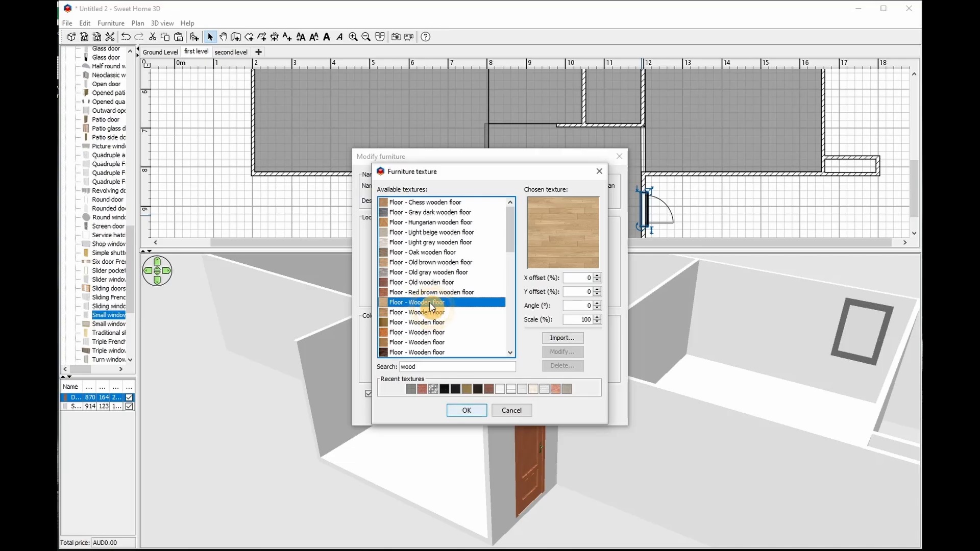
{"action": "key", "text": "Down"}
{"action": "key", "text": "Down"}
{"action": "key", "text": "Down"}
{"action": "key", "text": "Down"}
{"action": "key", "text": "Down"}
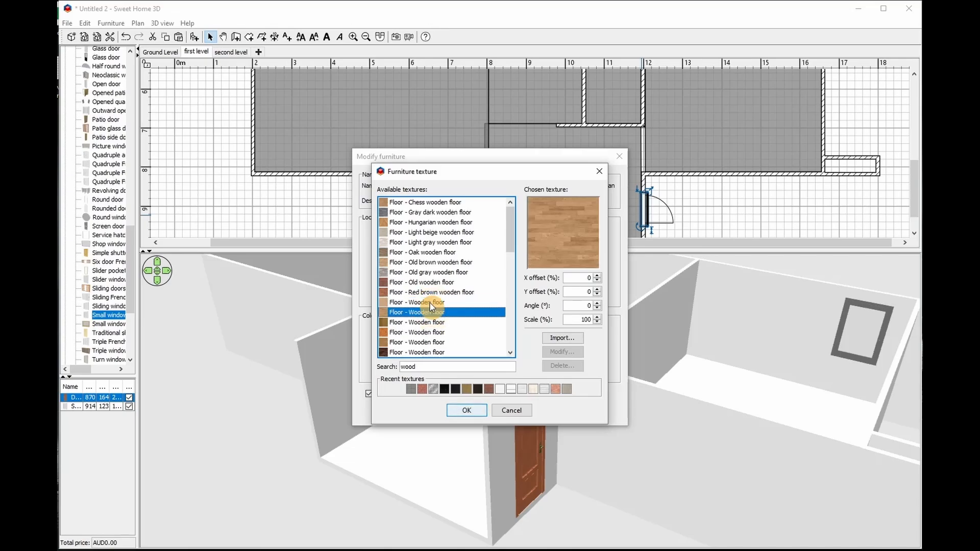
{"action": "key", "text": "Down"}
{"action": "key", "text": "Down"}
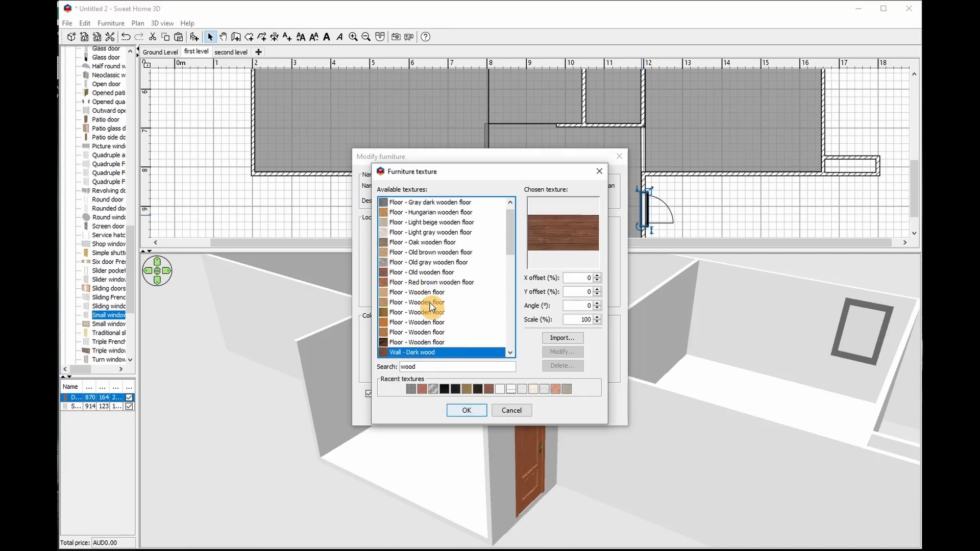
{"action": "key", "text": "Up"}
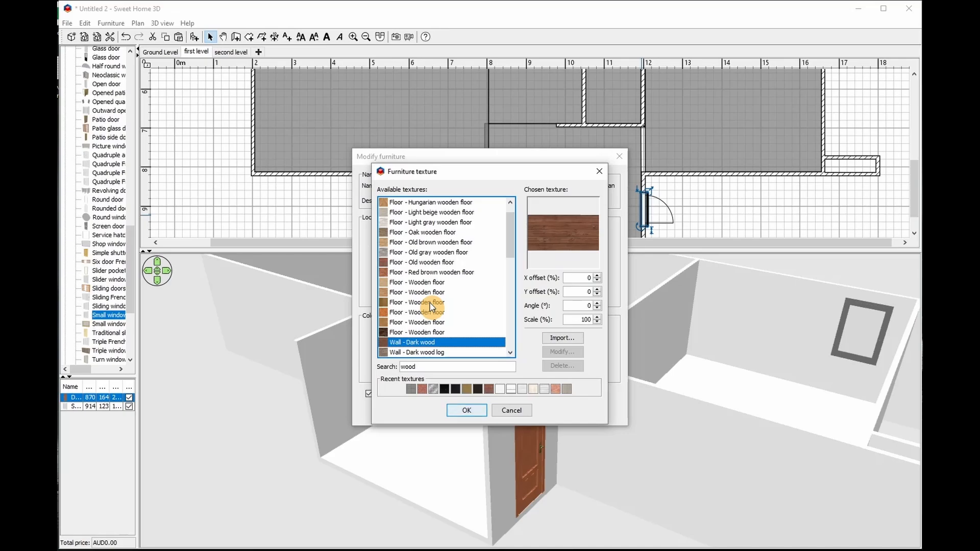
{"action": "left_click", "coordinate": [476, 415]}
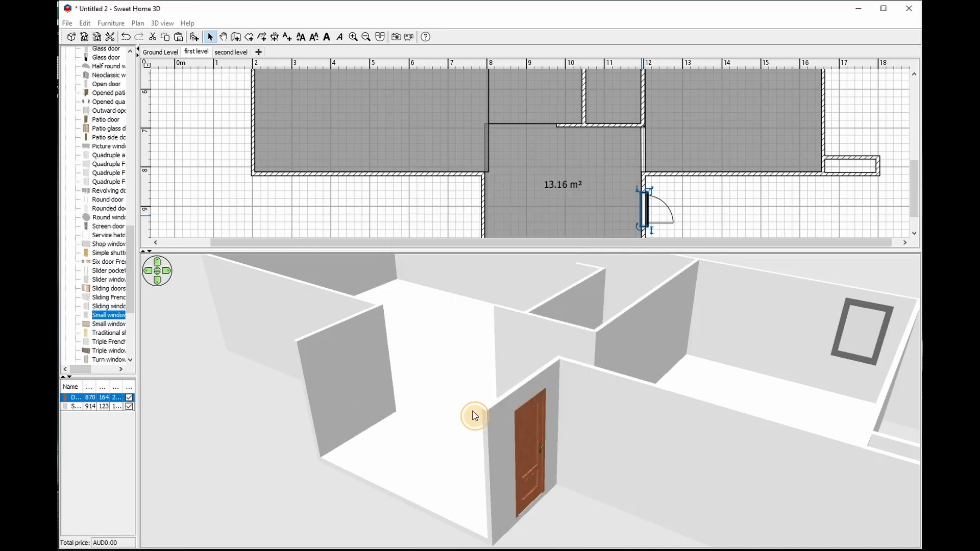
{"action": "left_click_drag", "start_coordinate": [581, 485], "coordinate": [550, 486]}
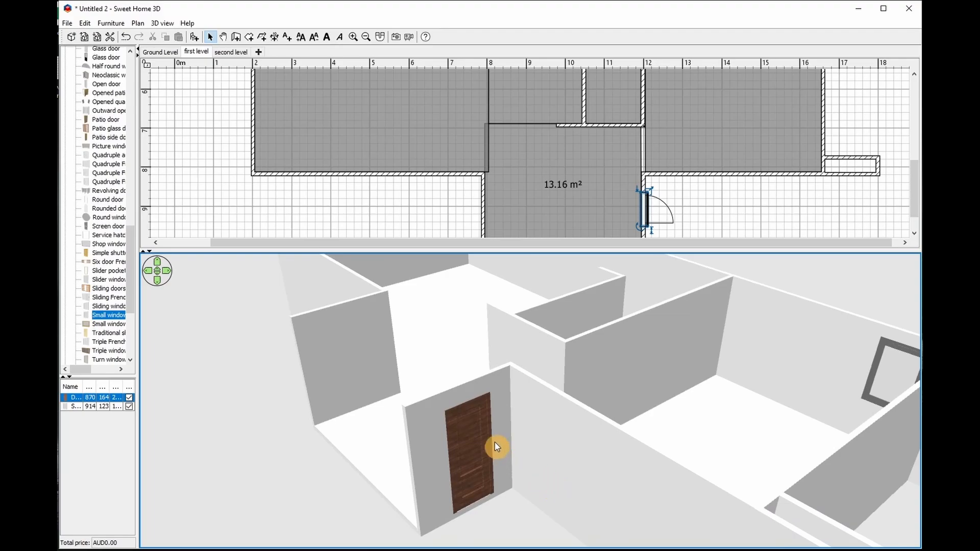
- Change the door's texture to "Wall - Old wood" and view the door in 3D
{"action": "double_click", "coordinate": [638, 209]}
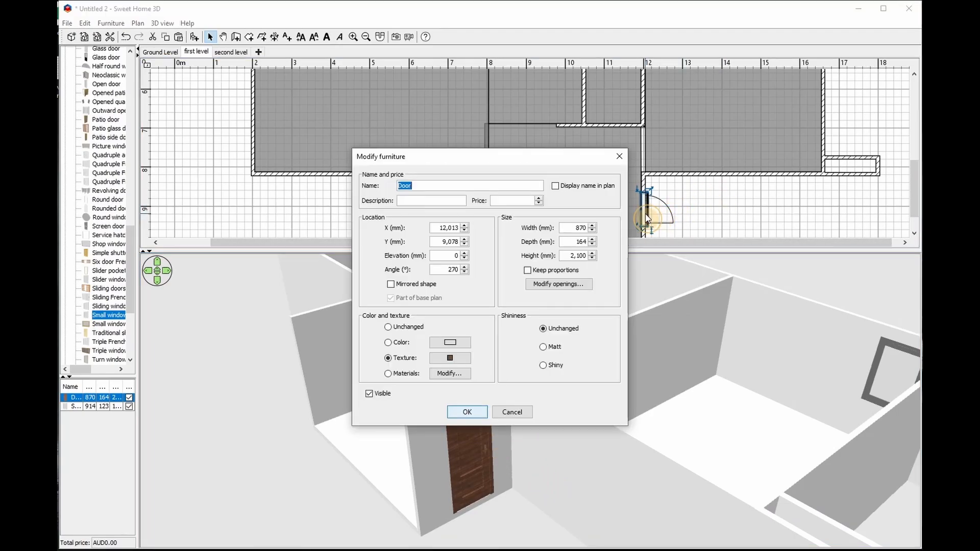
{"action": "left_click", "coordinate": [449, 358]}
{"action": "scroll", "coordinate": [458, 299], "scroll_direction": "down", "scroll_amount": 3}
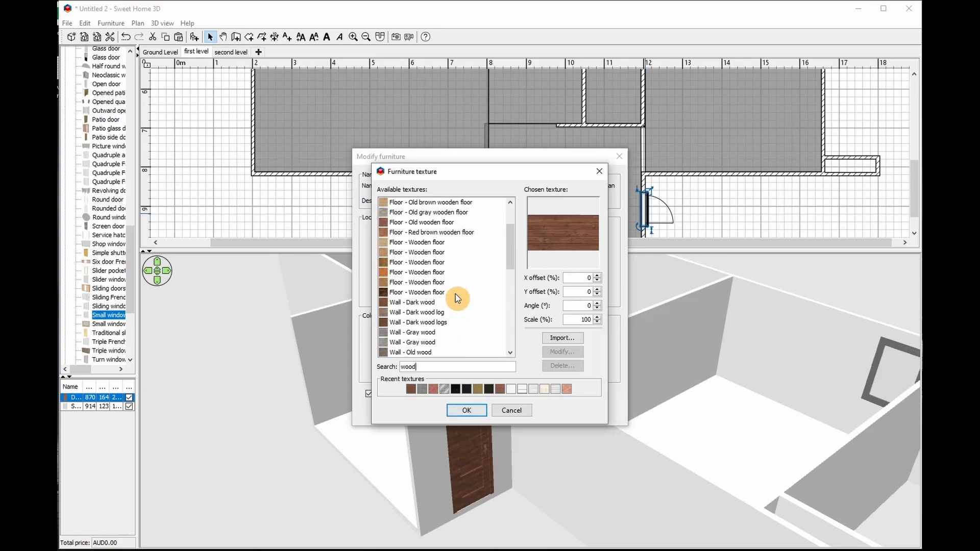
{"action": "scroll", "coordinate": [457, 299], "scroll_direction": "down", "scroll_amount": 2}
{"action": "left_click", "coordinate": [430, 293]}
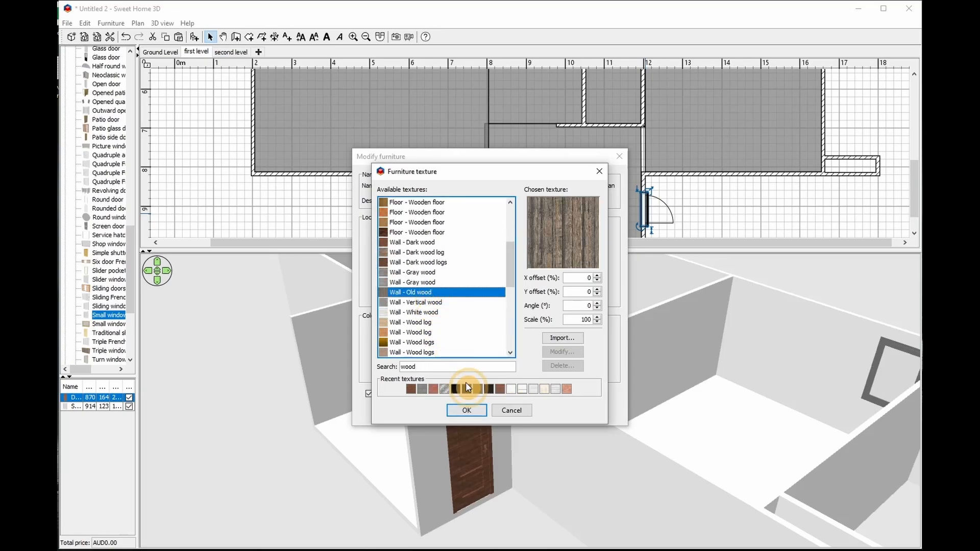
{"action": "left_click", "coordinate": [467, 410]}
{"action": "left_click", "coordinate": [467, 411]}
{"action": "left_click_drag", "start_coordinate": [551, 486], "coordinate": [495, 442]}
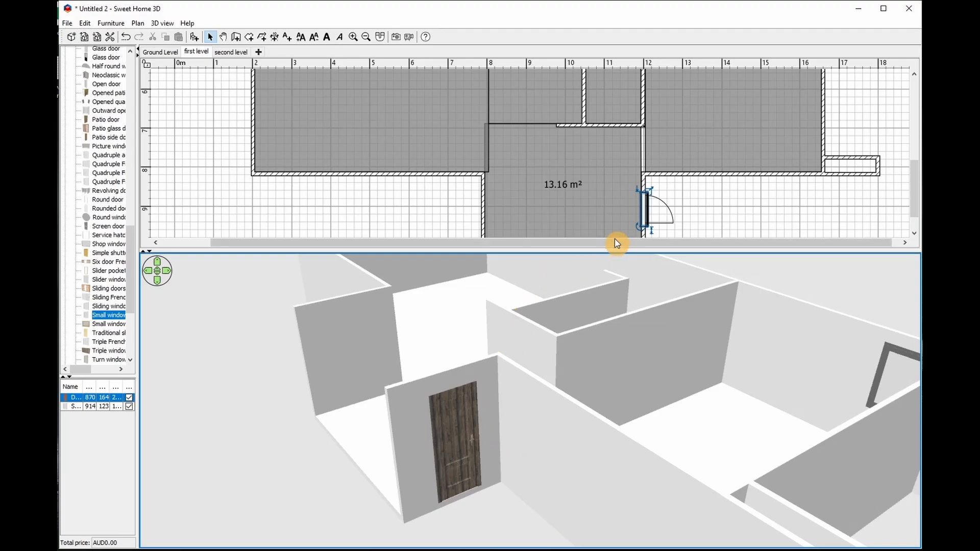
- Apply the recently used old wood texture to the door's three madera_puerta materials, leaving out cromado, and inspect the door in 3D
{"action": "double_click", "coordinate": [642, 204]}
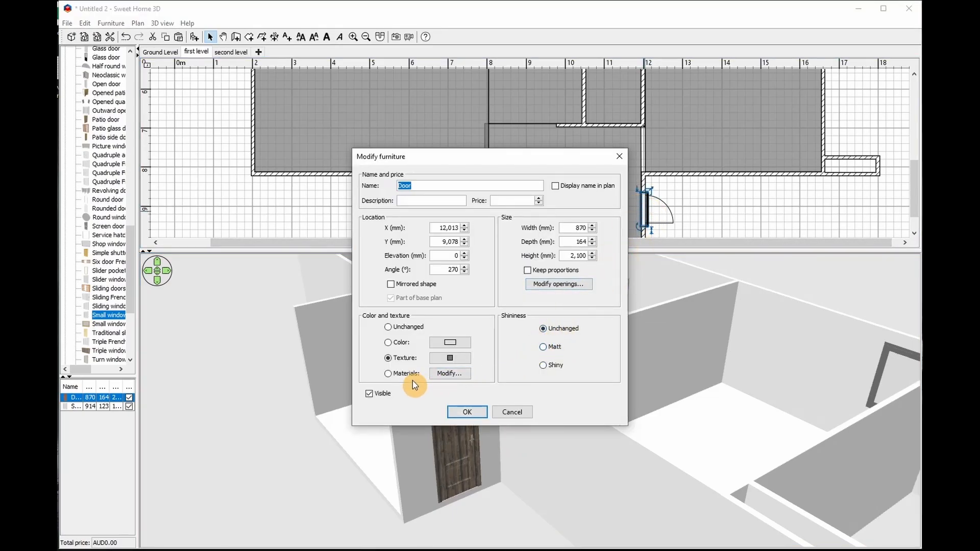
{"action": "left_click", "coordinate": [451, 374]}
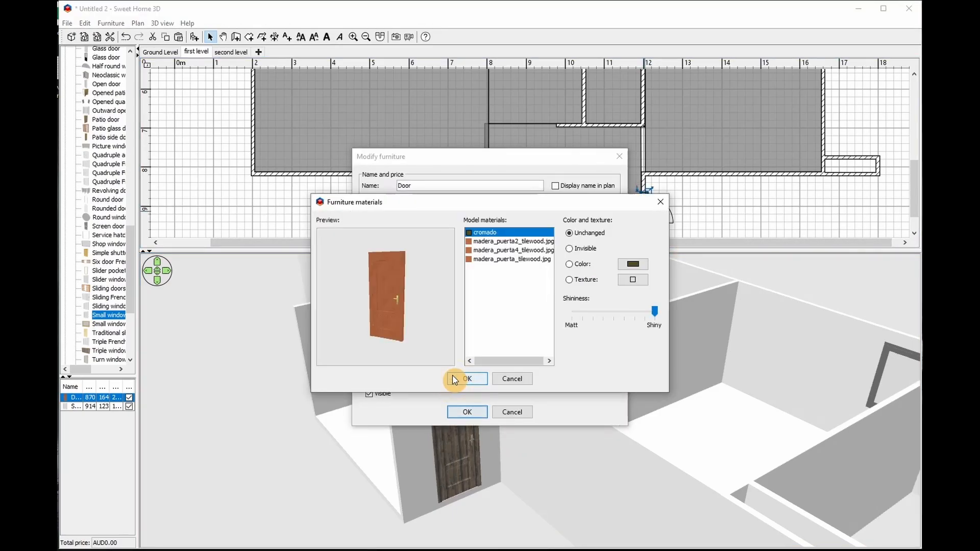
{"action": "left_click", "coordinate": [501, 242]}
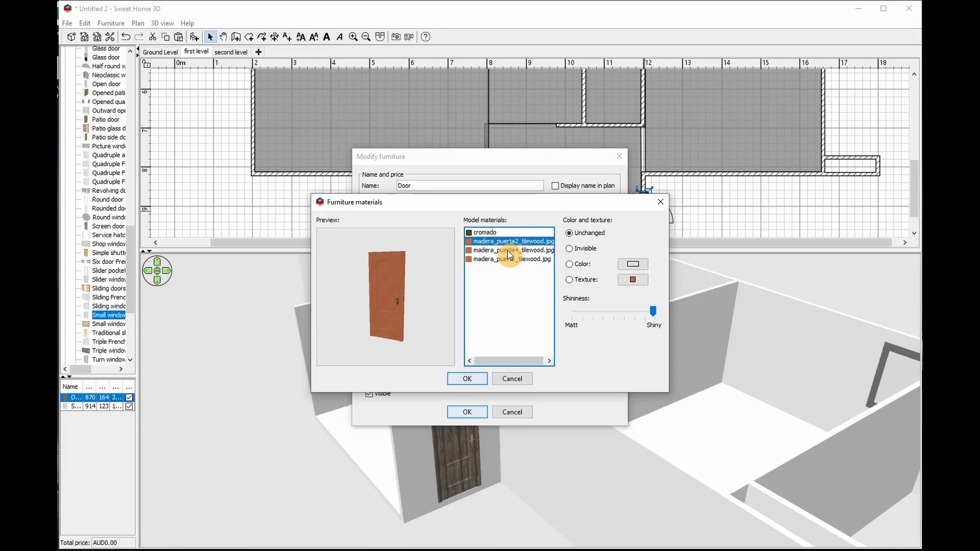
{"action": "left_click", "coordinate": [507, 250]}
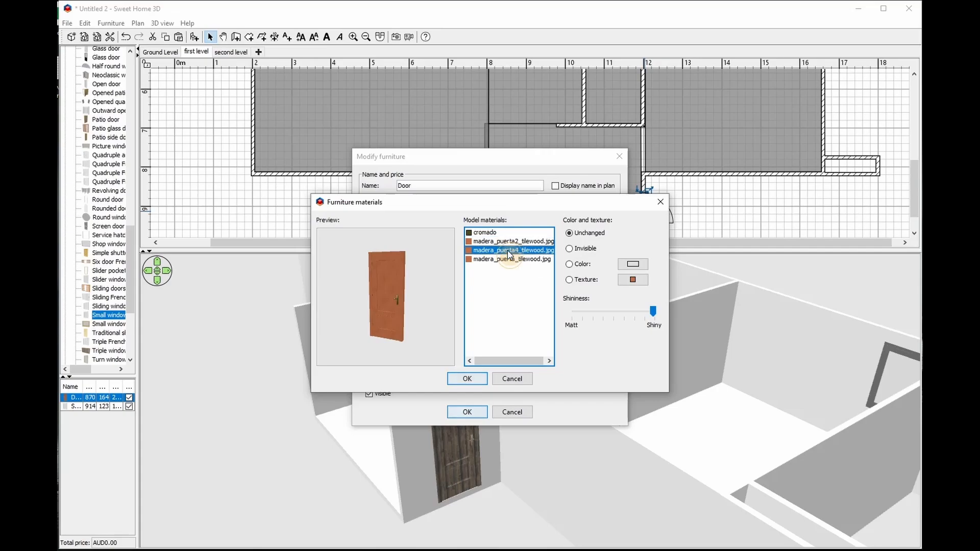
{"action": "left_click", "coordinate": [500, 258]}
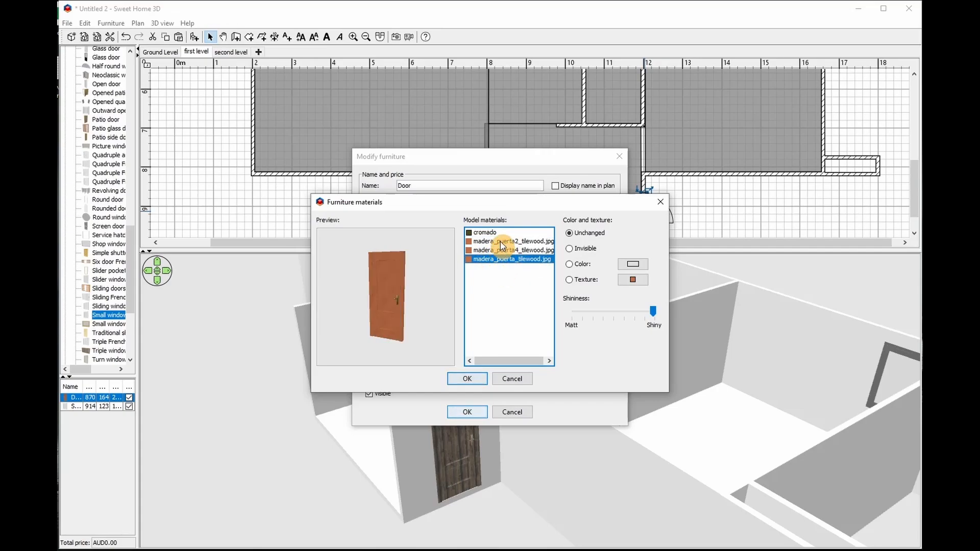
{"action": "left_click", "coordinate": [500, 240], "text": "shift"}
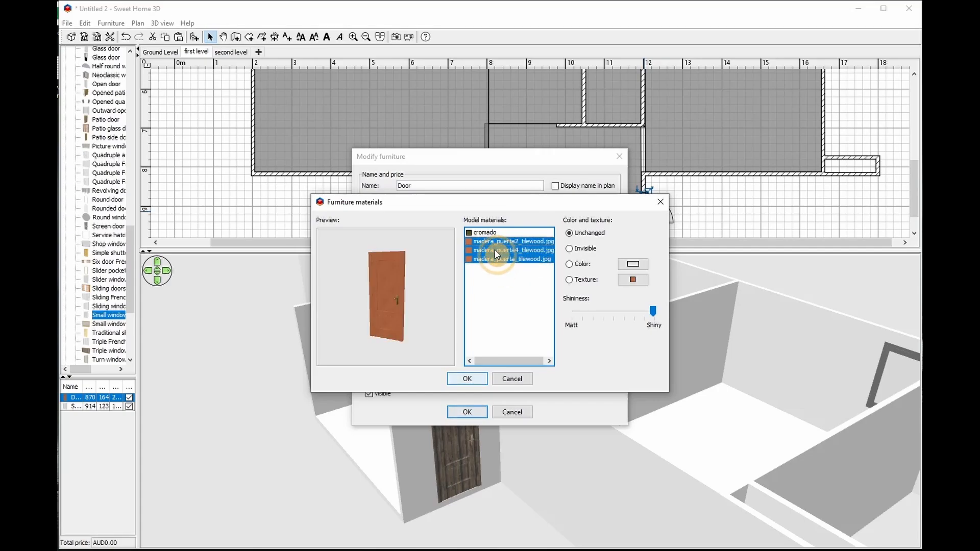
{"action": "left_click", "coordinate": [575, 280]}
{"action": "left_click", "coordinate": [638, 279]}
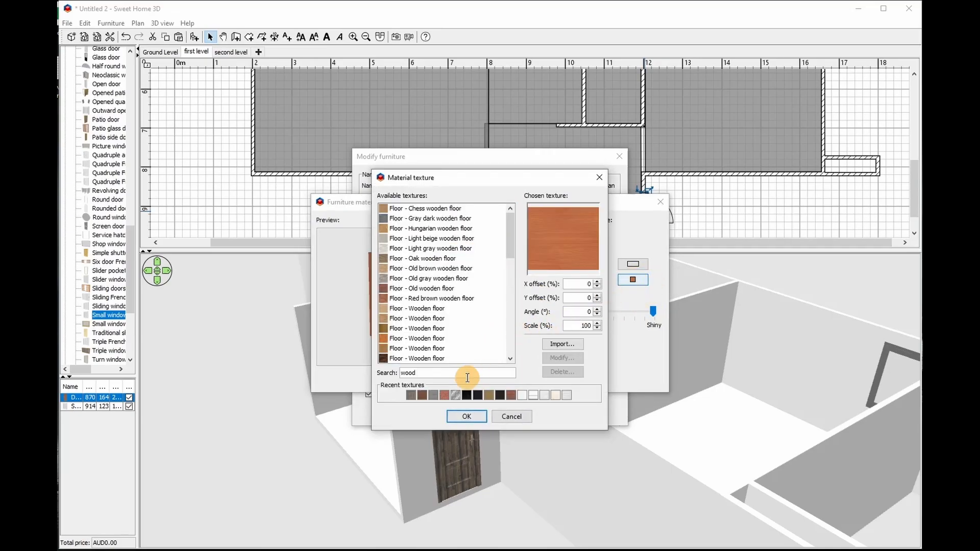
{"action": "left_click", "coordinate": [411, 395]}
{"action": "left_click", "coordinate": [468, 417]}
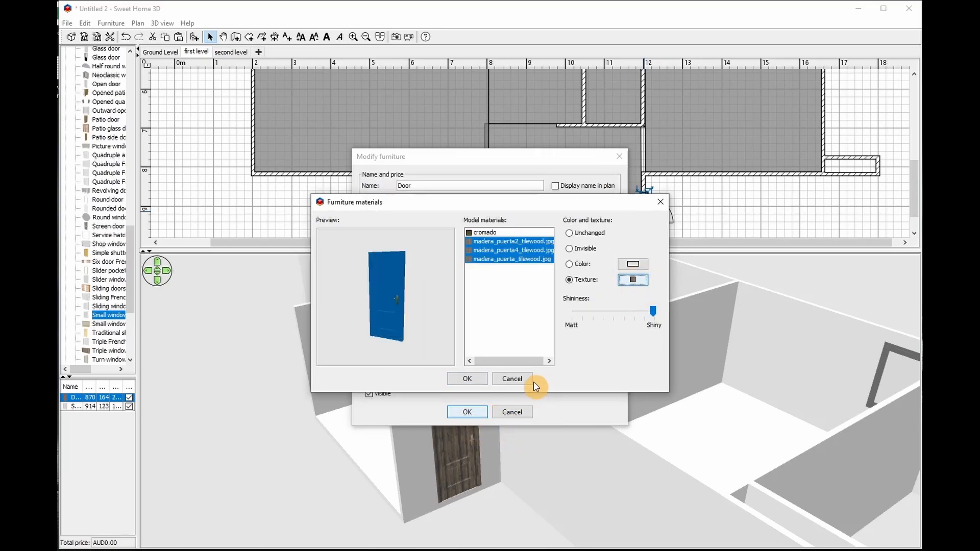
{"action": "left_click", "coordinate": [469, 379]}
{"action": "left_click", "coordinate": [466, 411]}
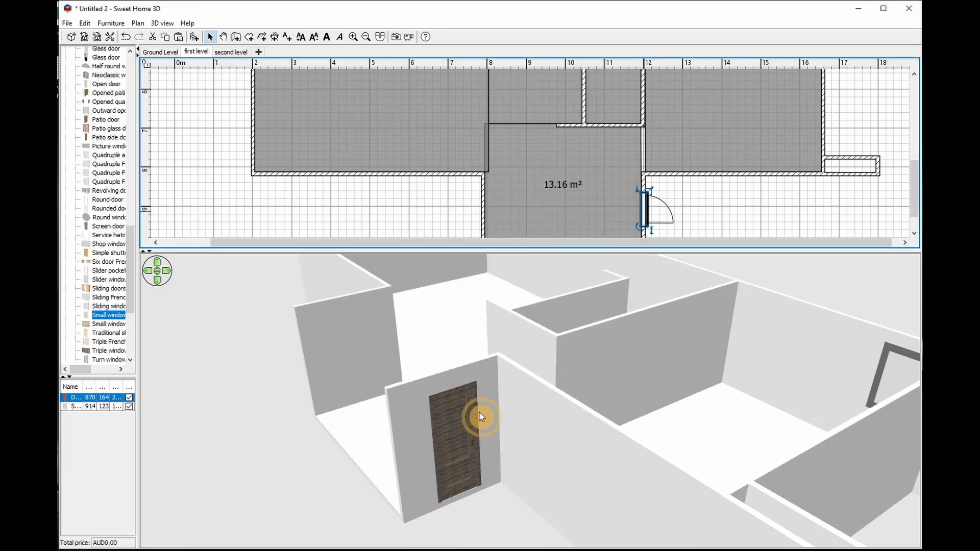
{"action": "left_click_drag", "start_coordinate": [507, 479], "coordinate": [527, 484]}
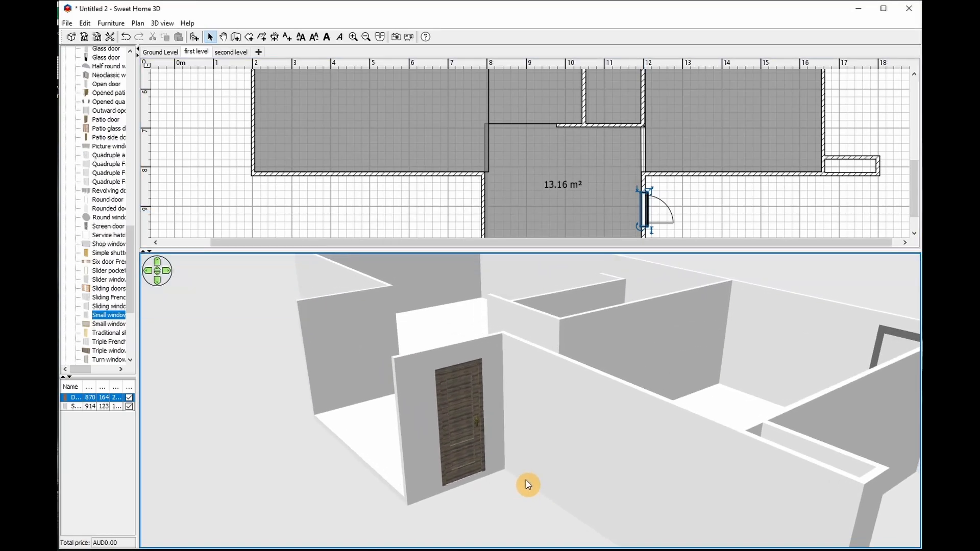
- Change the door's three madera_puerta materials from the old wood texture to solid black (#000000), leaving out cromado
{"action": "double_click", "coordinate": [644, 210]}
{"action": "left_click", "coordinate": [451, 374]}
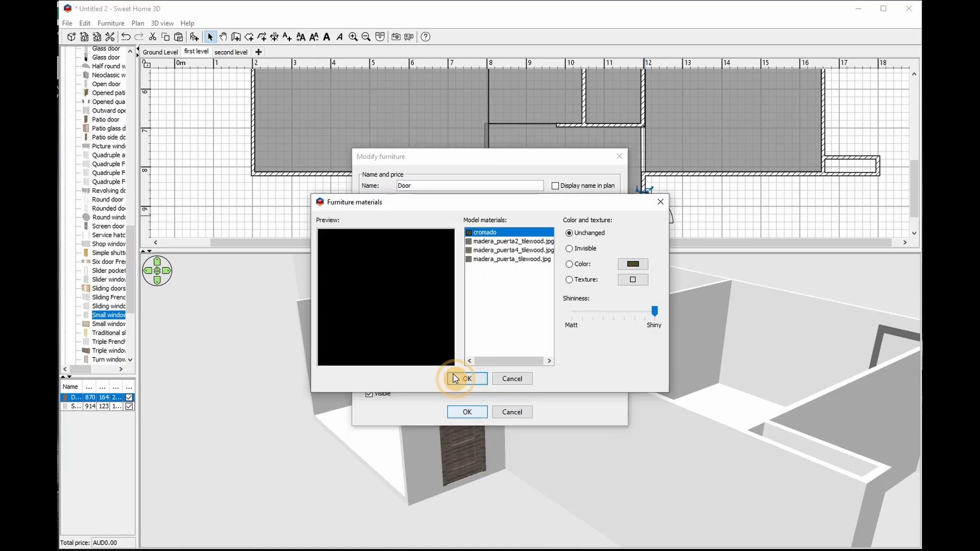
{"action": "left_click", "coordinate": [524, 242]}
{"action": "left_click", "coordinate": [518, 260], "text": "shift"}
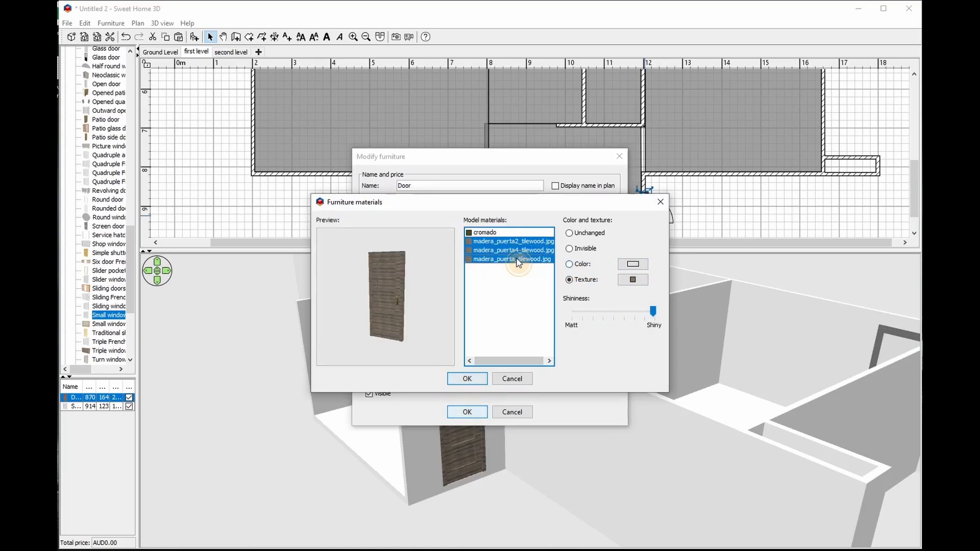
{"action": "left_click", "coordinate": [626, 266]}
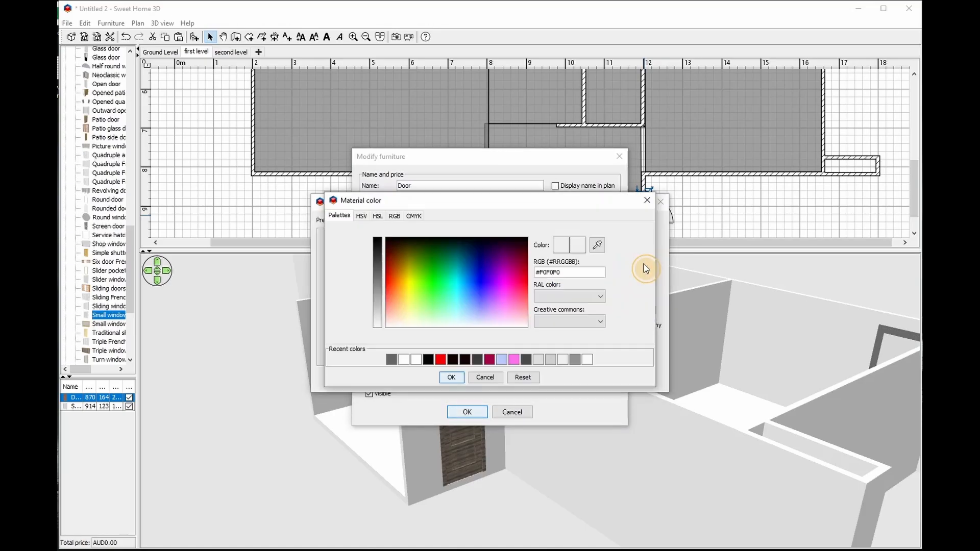
{"action": "left_click", "coordinate": [428, 359]}
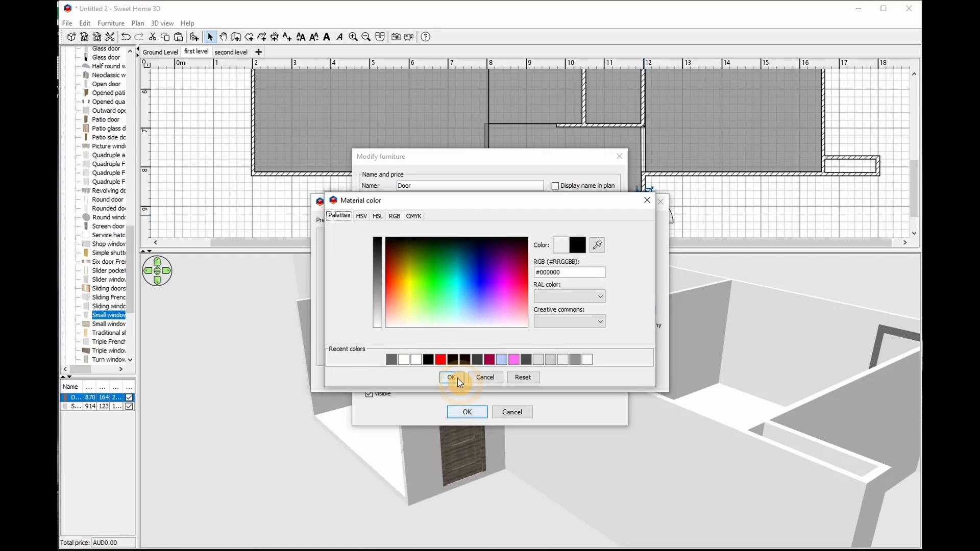
{"action": "left_click", "coordinate": [451, 377]}
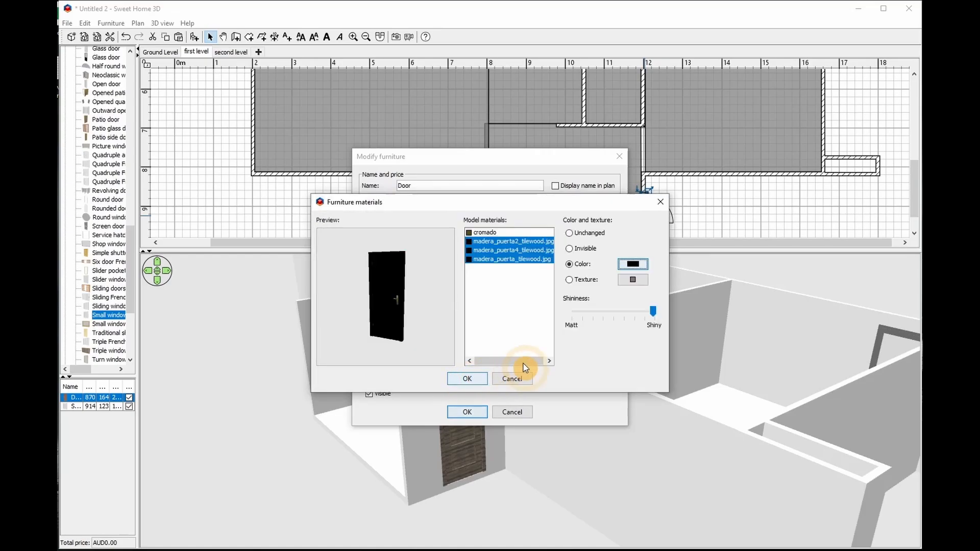
- Set the door's cromado material to a yellow colour, apply the material changes, and inspect the door in 3D
{"action": "left_click", "coordinate": [487, 232]}
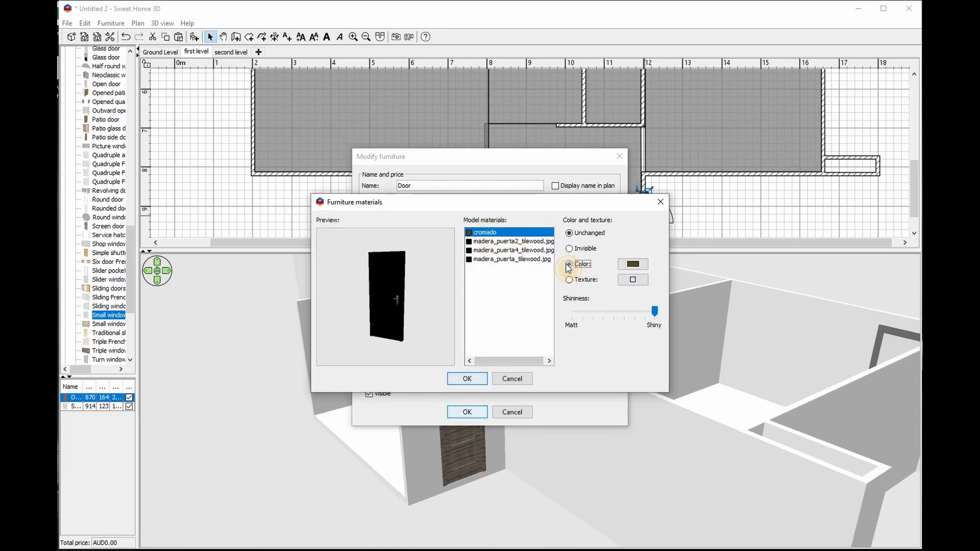
{"action": "left_click", "coordinate": [637, 265]}
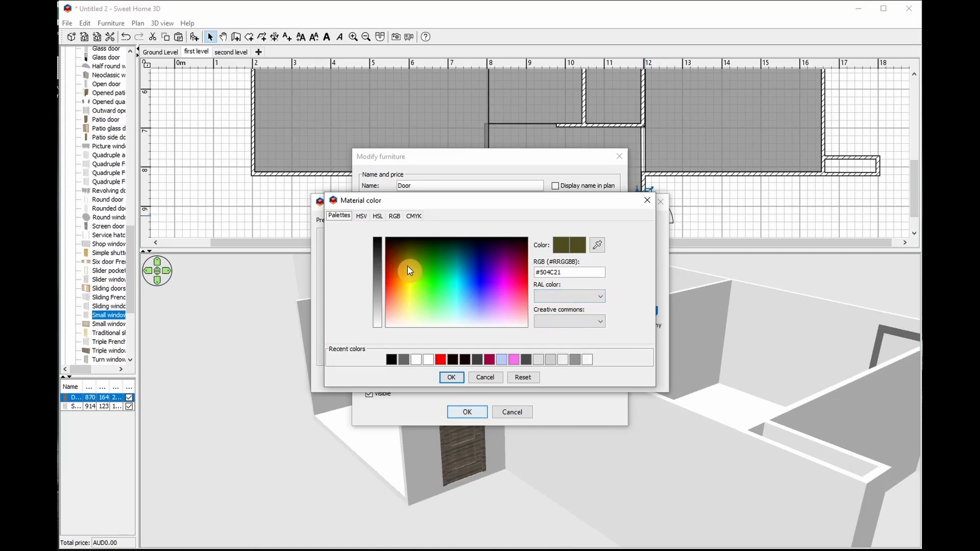
{"action": "left_click", "coordinate": [412, 273]}
{"action": "left_click", "coordinate": [451, 377]}
{"action": "left_click", "coordinate": [465, 376]}
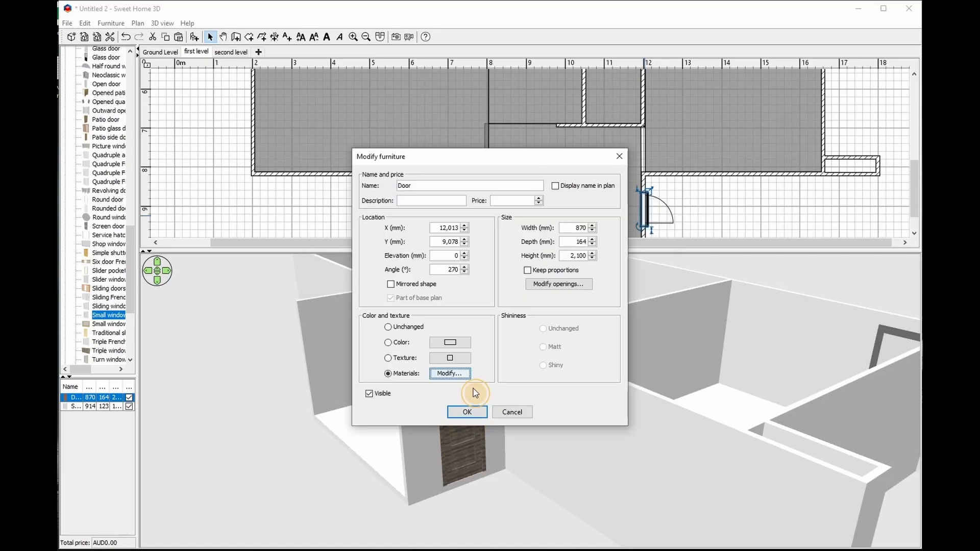
{"action": "left_click", "coordinate": [466, 412]}
{"action": "left_click_drag", "start_coordinate": [535, 474], "coordinate": [710, 495]}
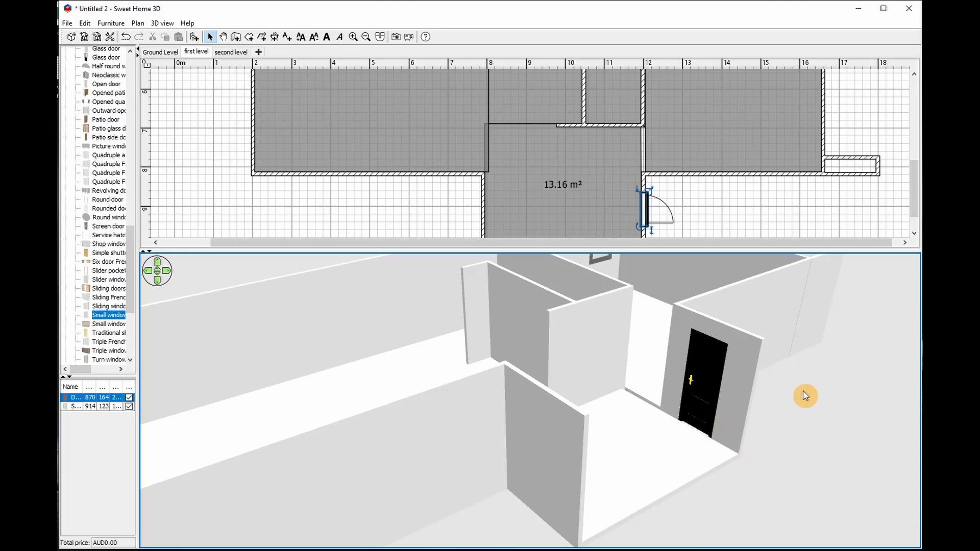
{"action": "left_click_drag", "start_coordinate": [804, 396], "coordinate": [733, 394]}
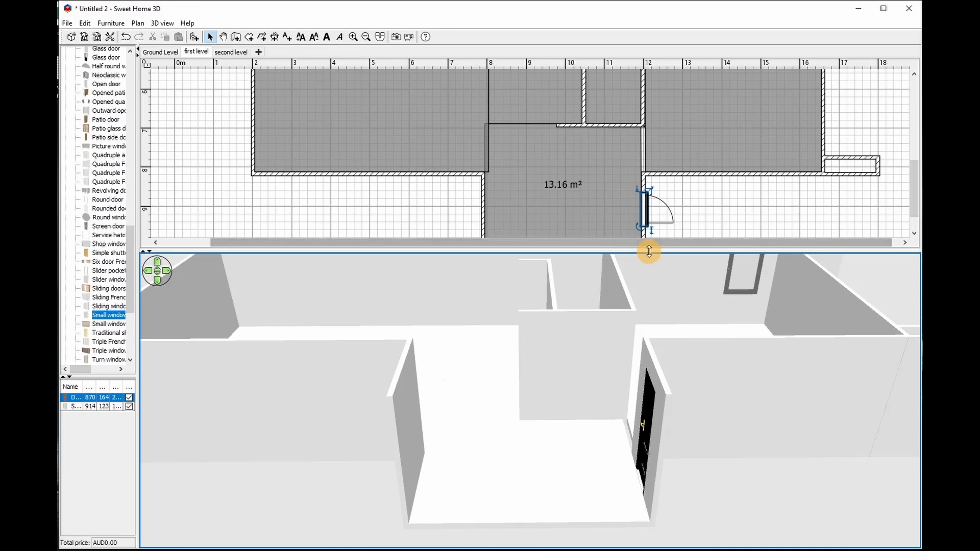
- Select the whole first level in the plan and set the left side colour of all its walls to white (#FFFFFF)
{"action": "left_click_drag", "start_coordinate": [647, 253], "coordinate": [647, 443]}
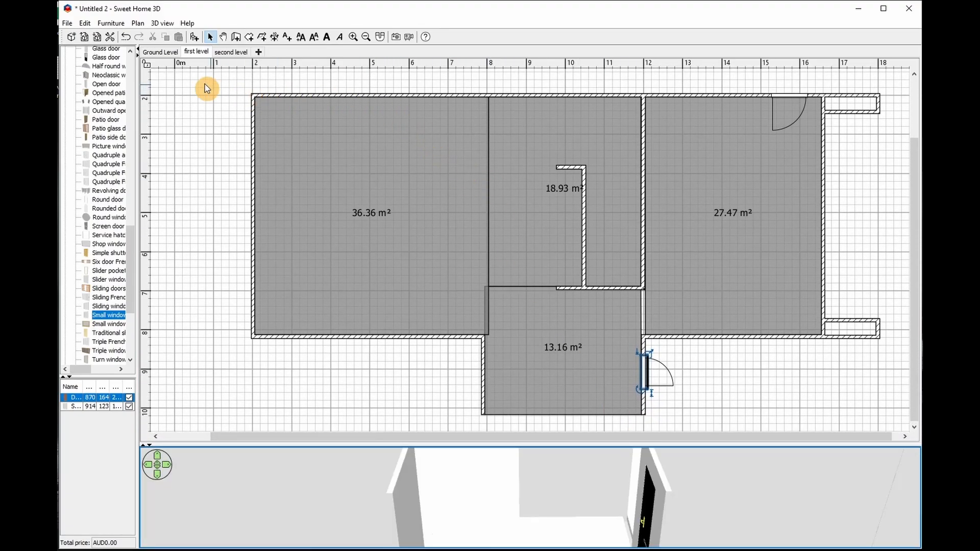
{"action": "left_click", "coordinate": [211, 38]}
{"action": "left_click_drag", "start_coordinate": [240, 78], "coordinate": [895, 425]}
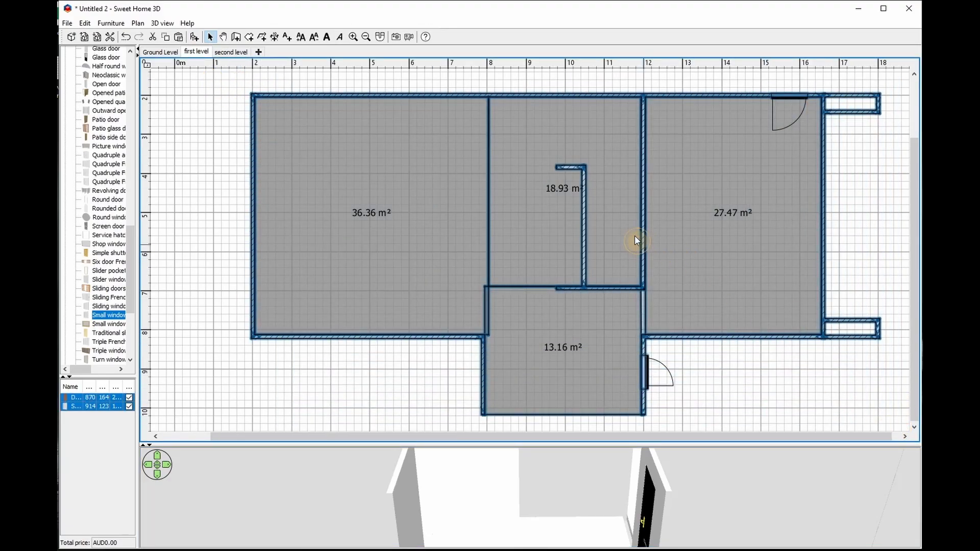
{"action": "right_click", "coordinate": [644, 248]}
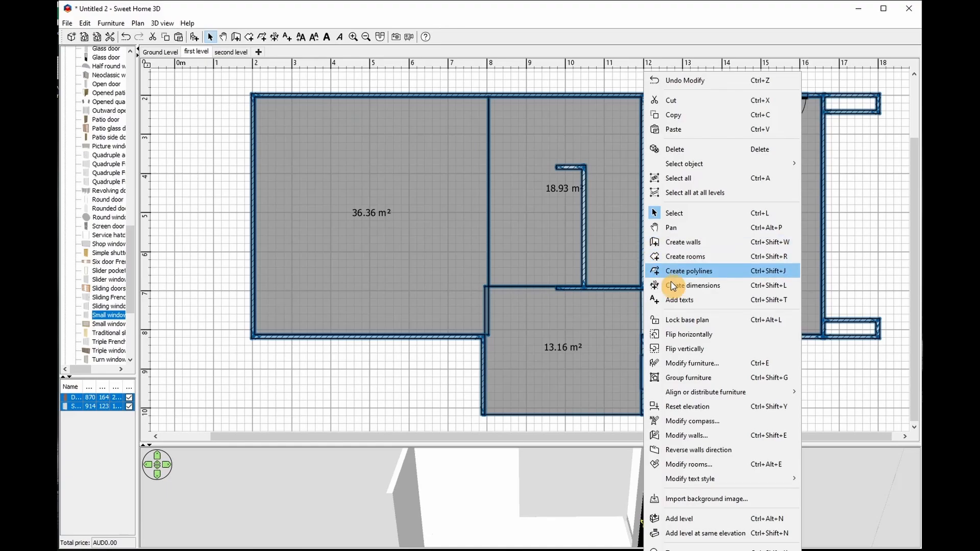
{"action": "left_click", "coordinate": [737, 438]}
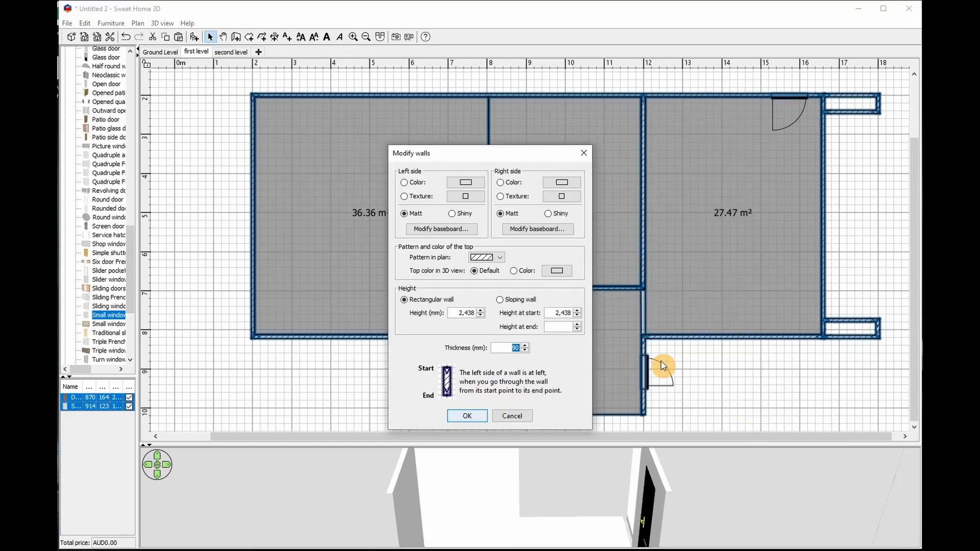
{"action": "left_click", "coordinate": [416, 183]}
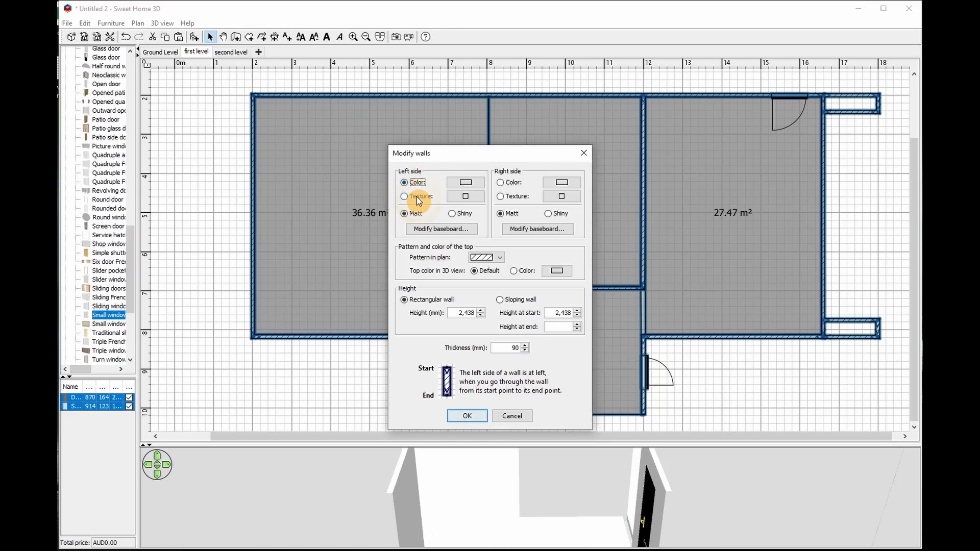
{"action": "left_click", "coordinate": [501, 182]}
{"action": "left_click", "coordinate": [470, 180]}
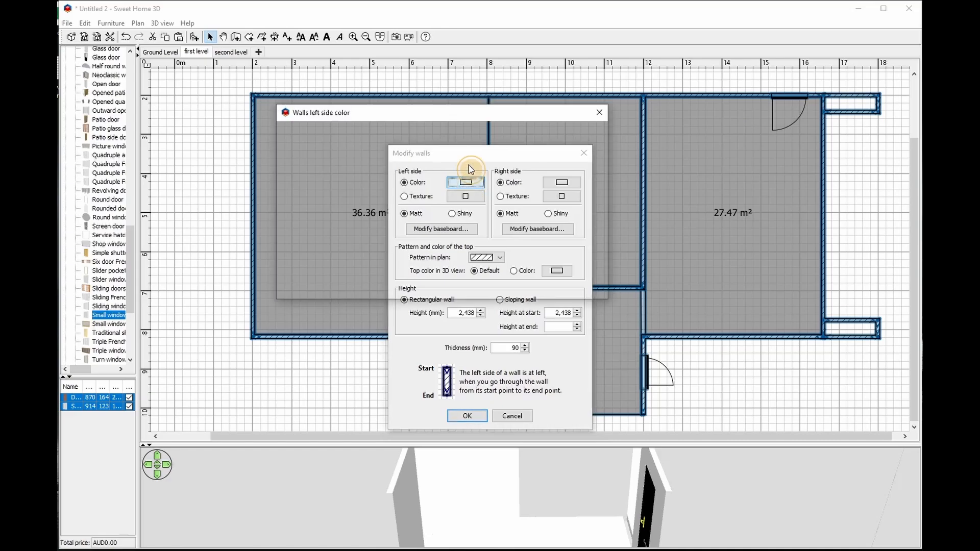
{"action": "left_click", "coordinate": [387, 266]}
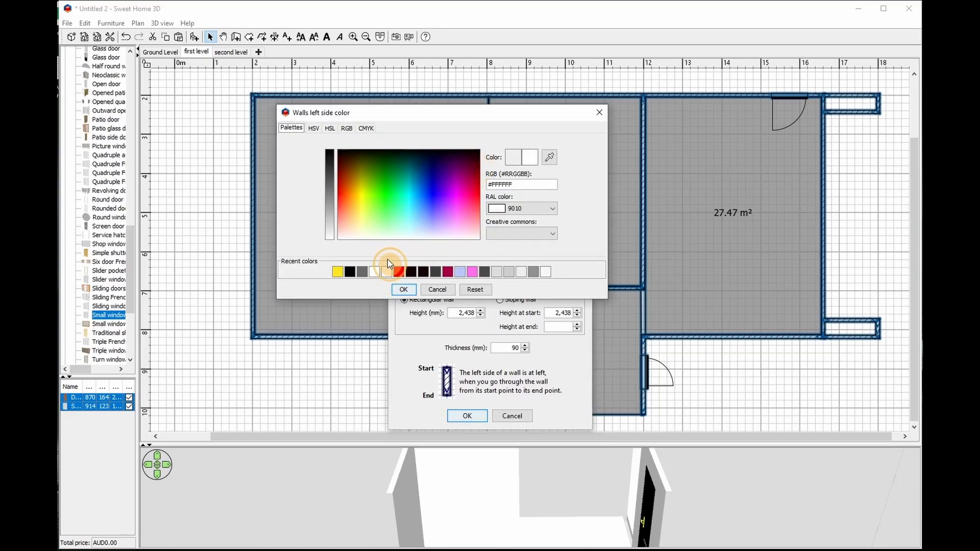
{"action": "left_click", "coordinate": [403, 289]}
- Set the right side colour of all the selected walls to white, apply it, and inspect the exterior in 3D
{"action": "left_click", "coordinate": [550, 182]}
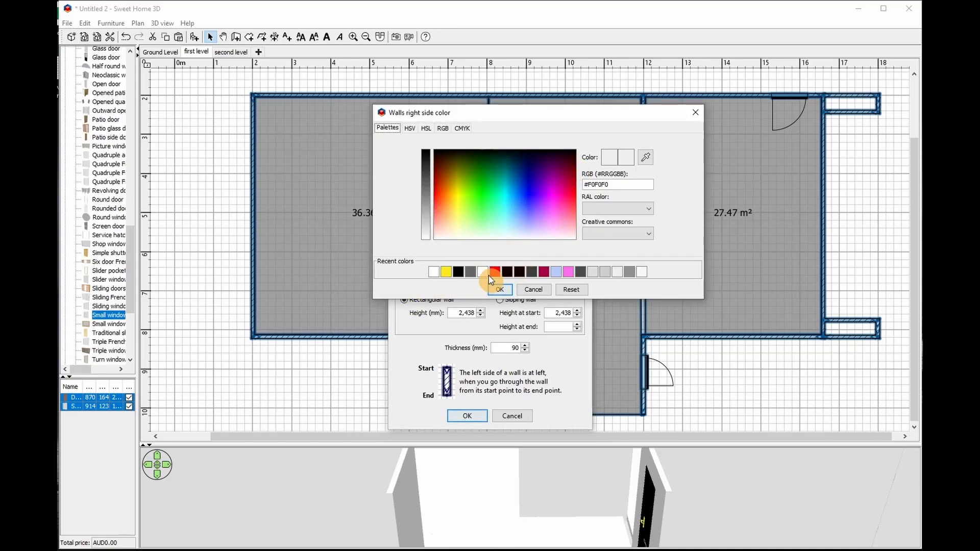
{"action": "left_click", "coordinate": [500, 289]}
{"action": "left_click", "coordinate": [476, 418]}
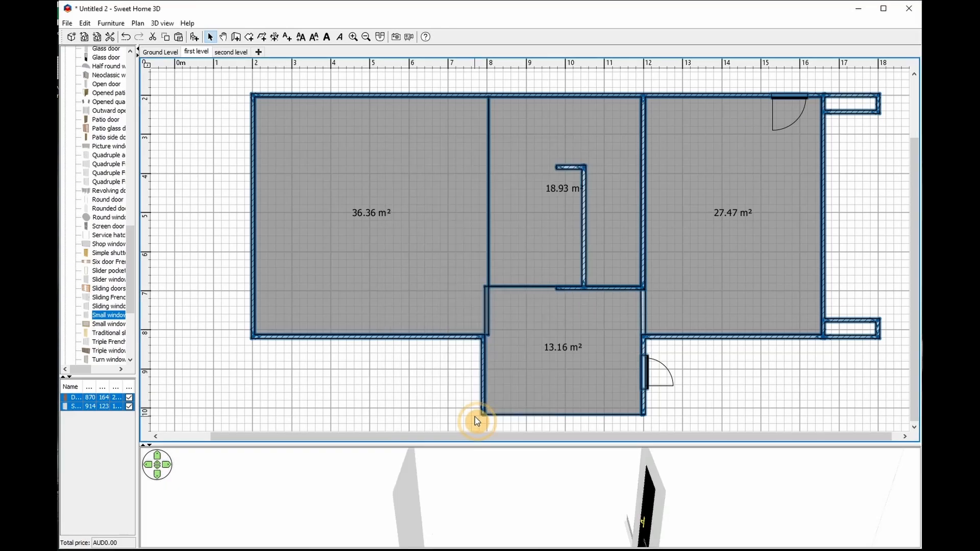
{"action": "left_click", "coordinate": [704, 420]}
{"action": "left_click_drag", "start_coordinate": [720, 446], "coordinate": [711, 152]}
{"action": "left_click_drag", "start_coordinate": [754, 296], "coordinate": [471, 256]}
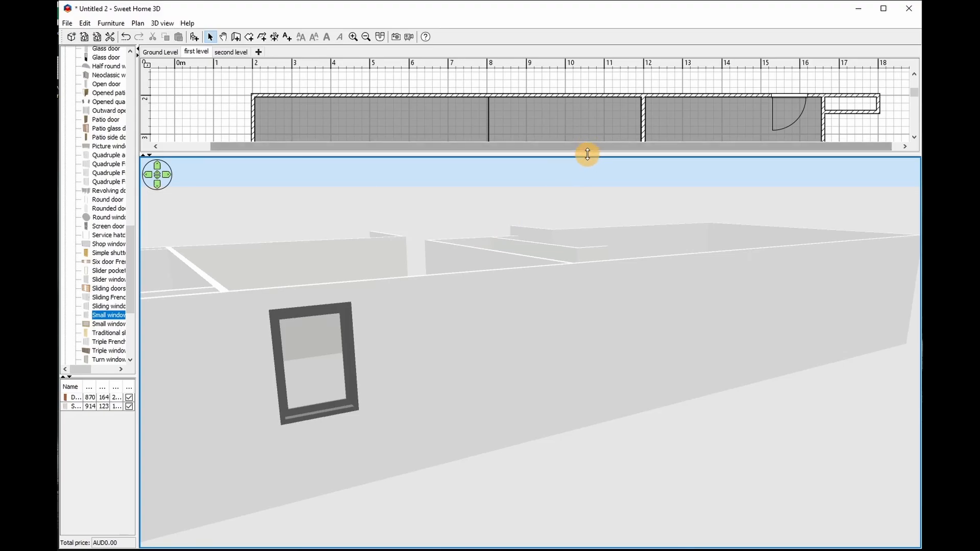
- Try a recently used white horizontal-board texture on the right side of the long northern exterior wall, and check the wall in 3D
{"action": "left_click_drag", "start_coordinate": [587, 153], "coordinate": [575, 208]}
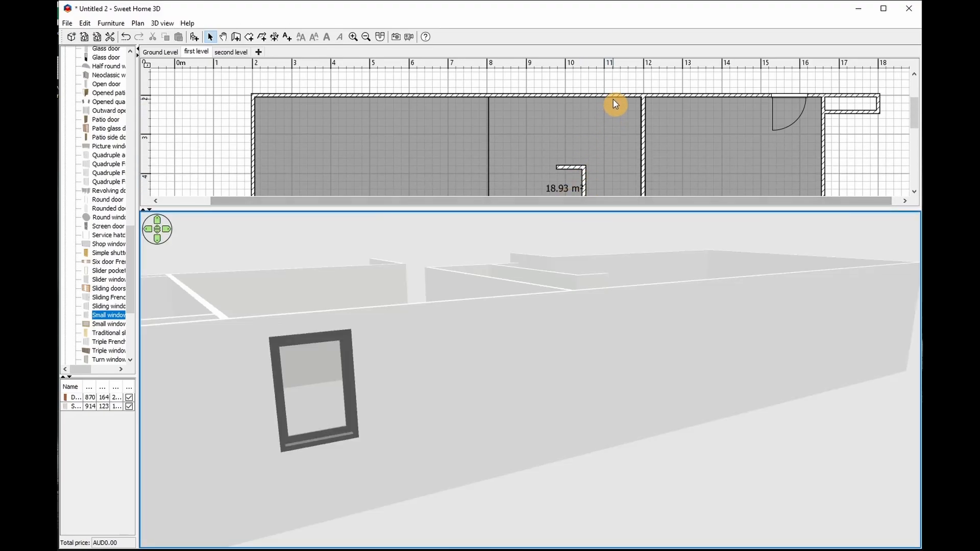
{"action": "left_click", "coordinate": [585, 86]}
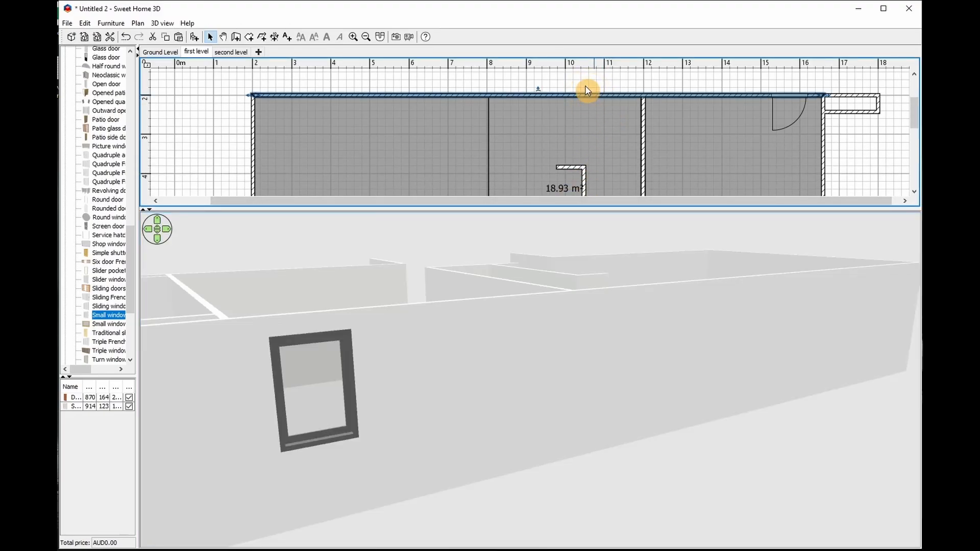
{"action": "right_click", "coordinate": [585, 87]}
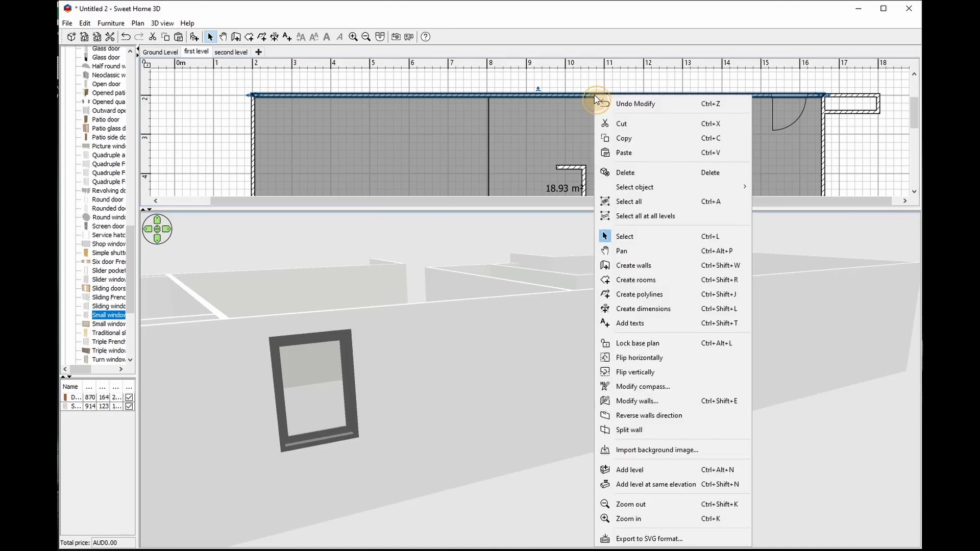
{"action": "left_click", "coordinate": [708, 403]}
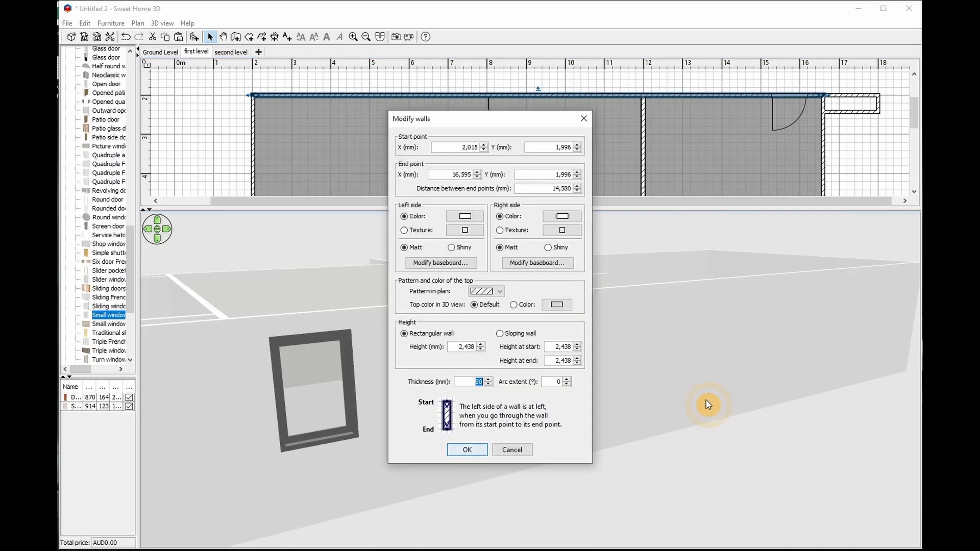
{"action": "left_click", "coordinate": [519, 231]}
{"action": "left_click", "coordinate": [567, 235]}
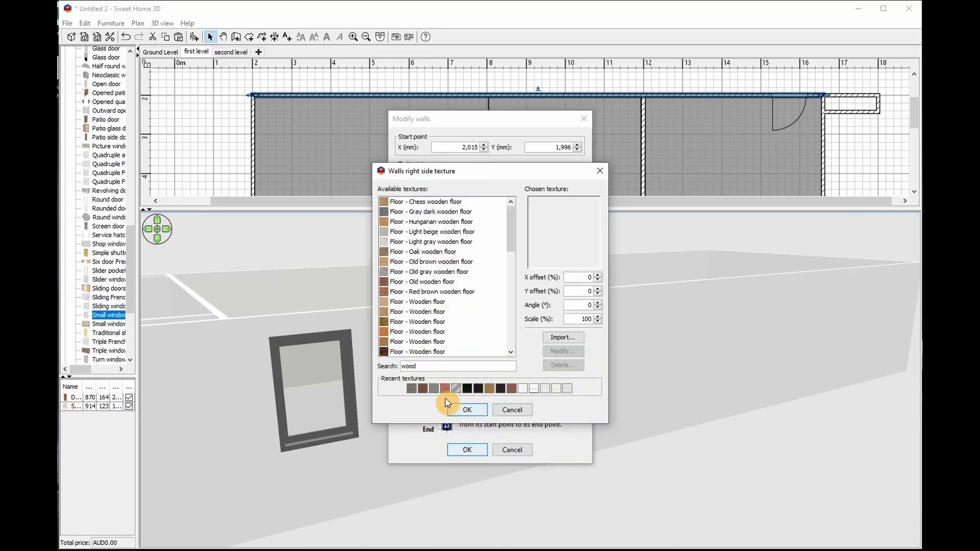
{"action": "left_click", "coordinate": [544, 390]}
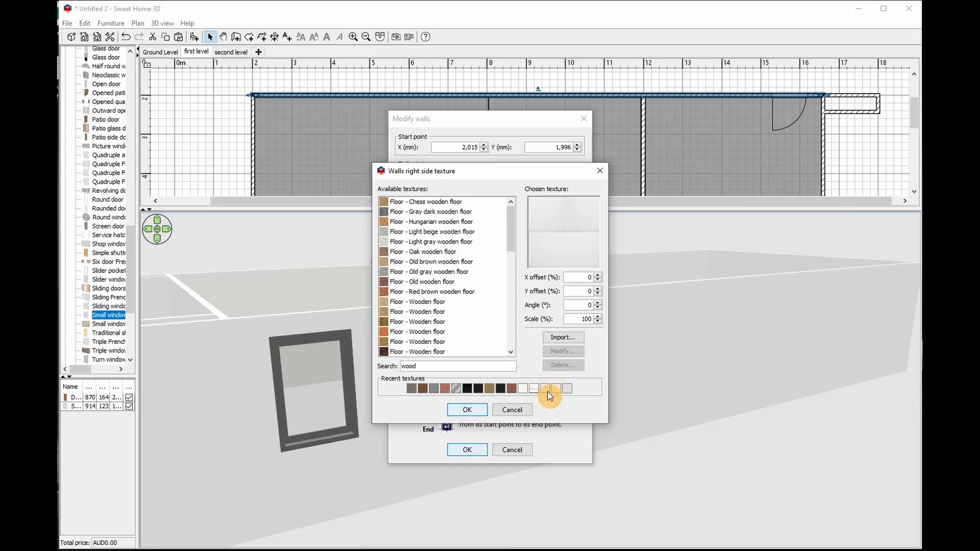
{"action": "left_click", "coordinate": [556, 390]}
{"action": "left_click", "coordinate": [567, 390]}
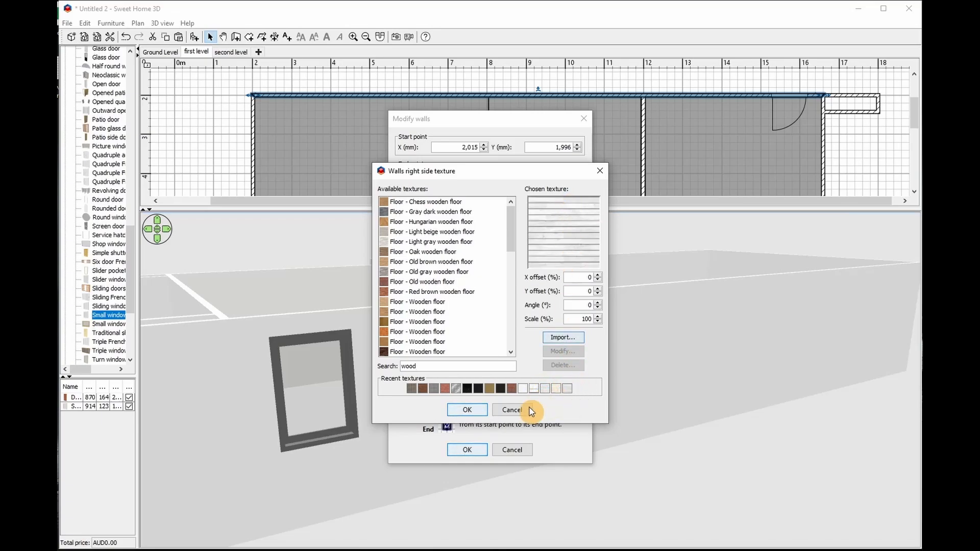
{"action": "left_click", "coordinate": [464, 409]}
{"action": "left_click", "coordinate": [470, 449]}
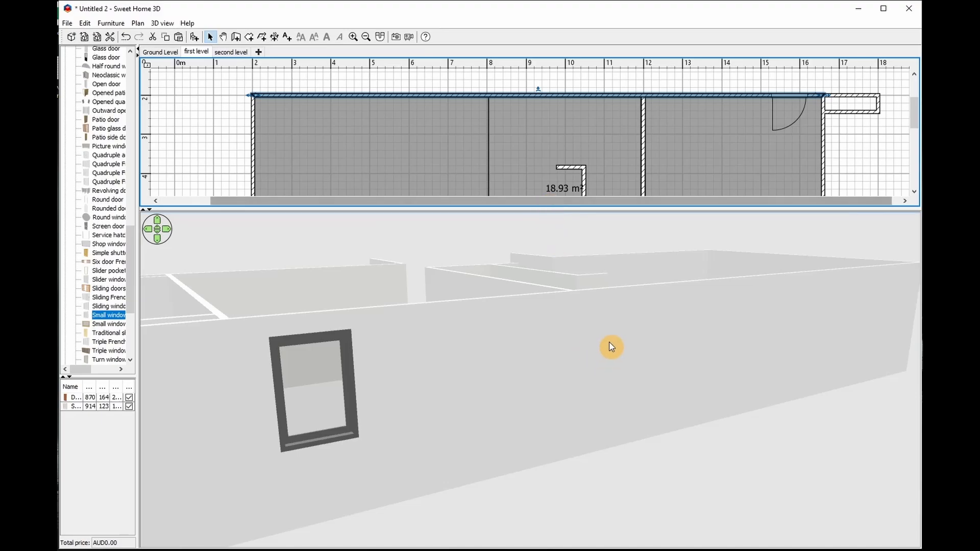
{"action": "left_click_drag", "start_coordinate": [608, 271], "coordinate": [572, 255]}
- Apply the recently used white horizontal-board texture to the left side of the long northern exterior wall, and inspect the house in 3D
{"action": "double_click", "coordinate": [615, 94]}
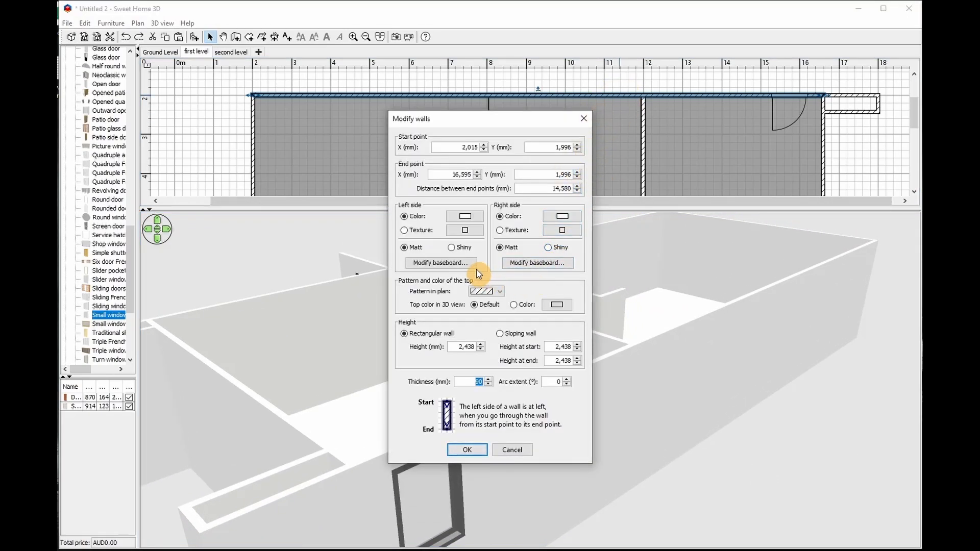
{"action": "left_click", "coordinate": [466, 231]}
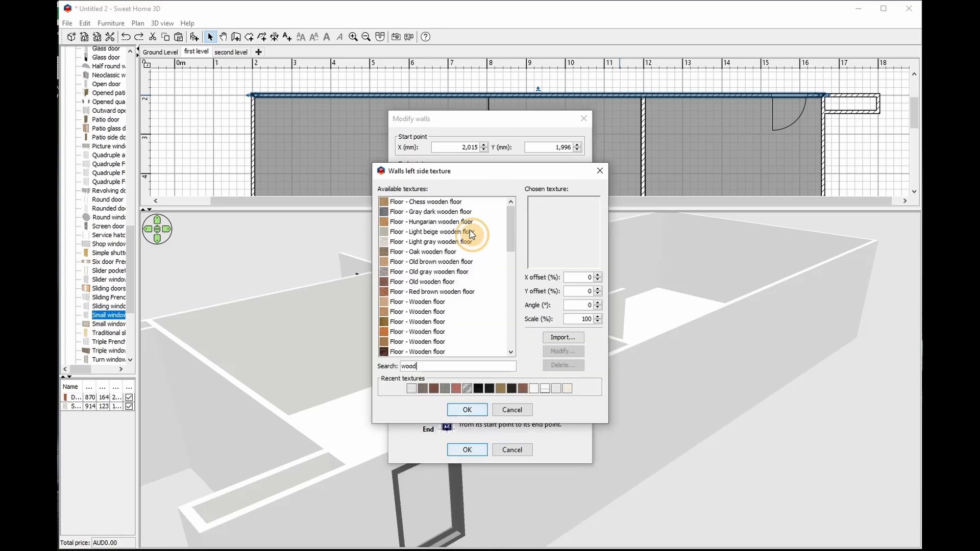
{"action": "left_click", "coordinate": [412, 389]}
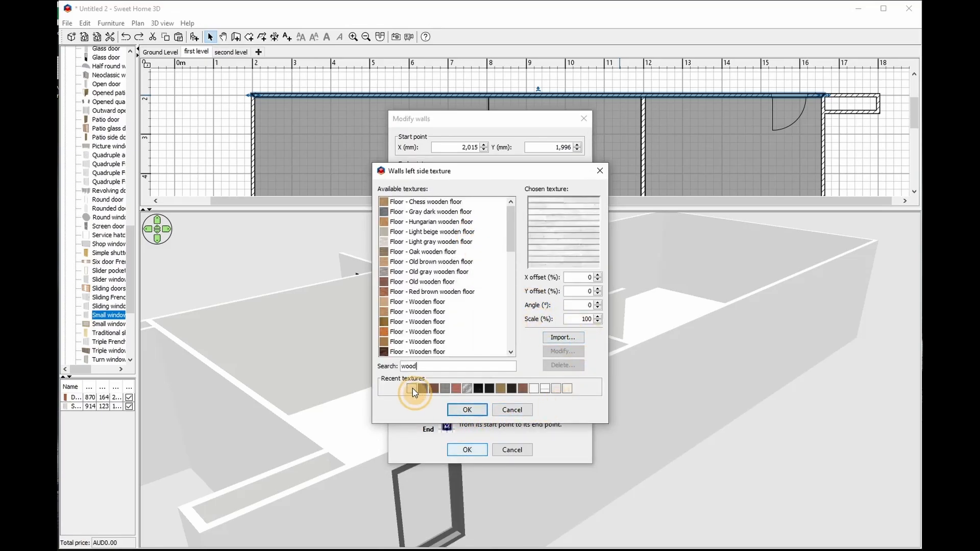
{"action": "left_click", "coordinate": [465, 408]}
{"action": "left_click", "coordinate": [465, 448]}
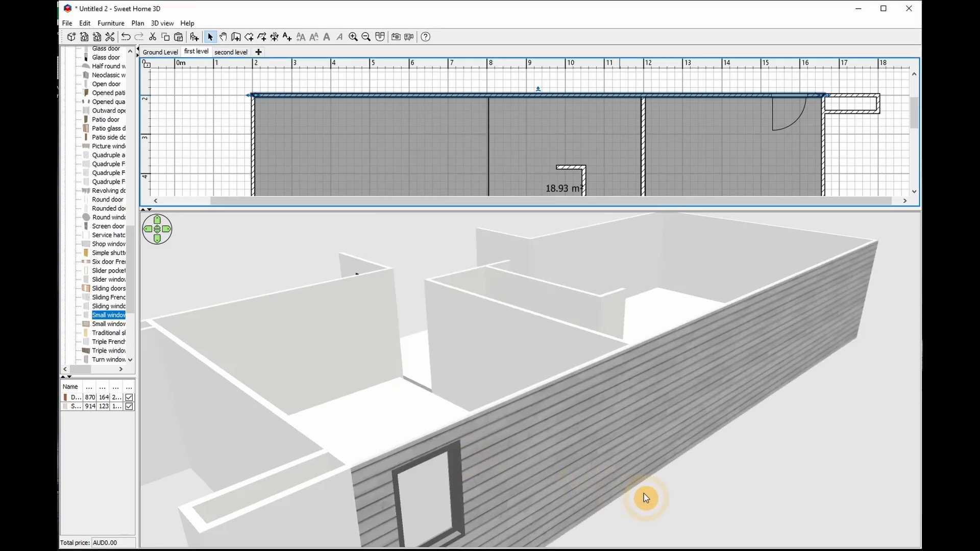
{"action": "left_click_drag", "start_coordinate": [643, 494], "coordinate": [663, 448]}
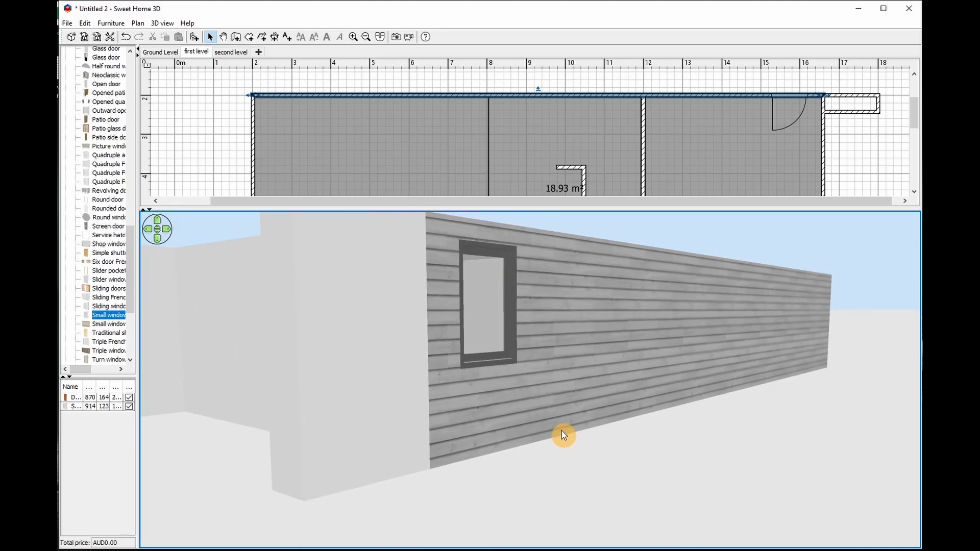
{"action": "left_click_drag", "start_coordinate": [454, 360], "coordinate": [600, 443]}
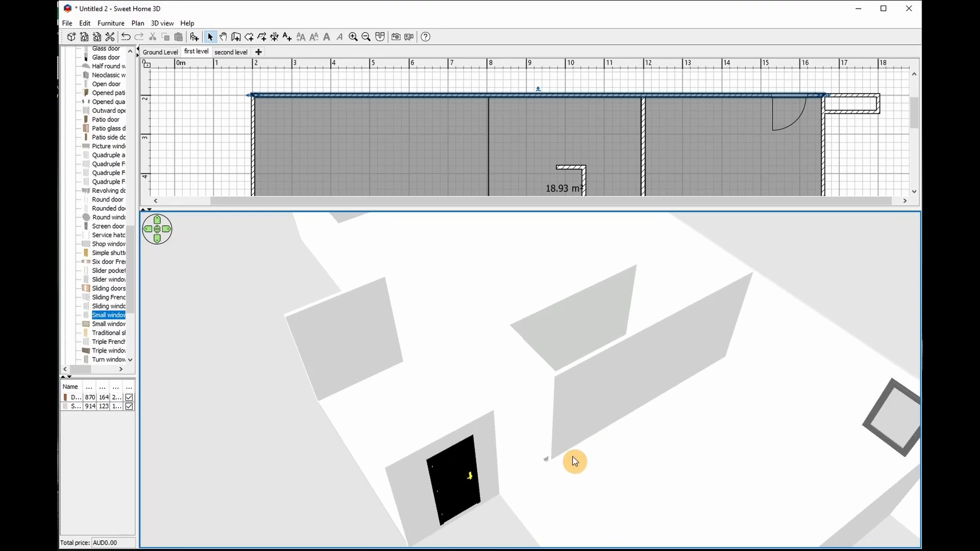
{"action": "left_click_drag", "start_coordinate": [468, 366], "coordinate": [549, 387]}
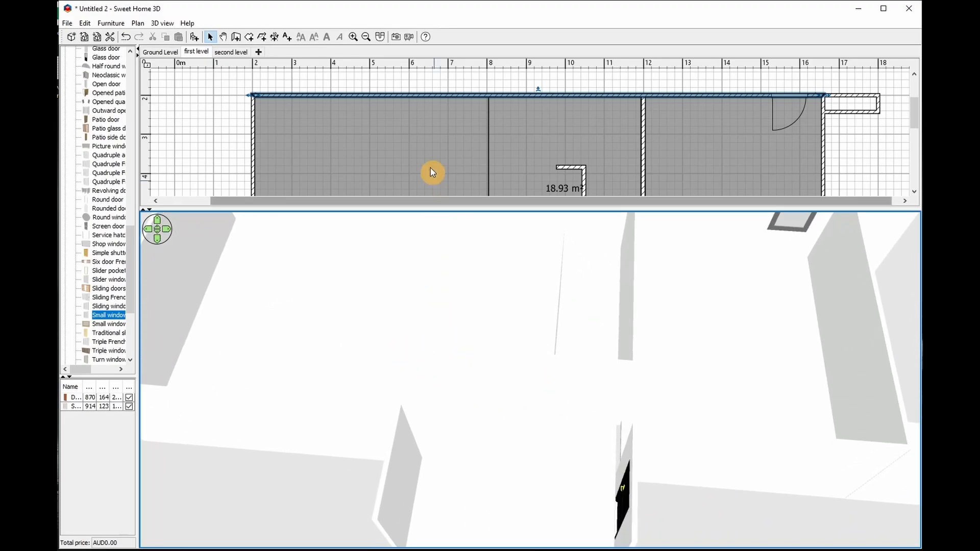
- Enlarge the plan view and select all four rooms on the first level together
{"action": "scroll", "coordinate": [436, 166], "scroll_direction": "down", "scroll_amount": 1}
{"action": "left_click", "coordinate": [413, 131]}
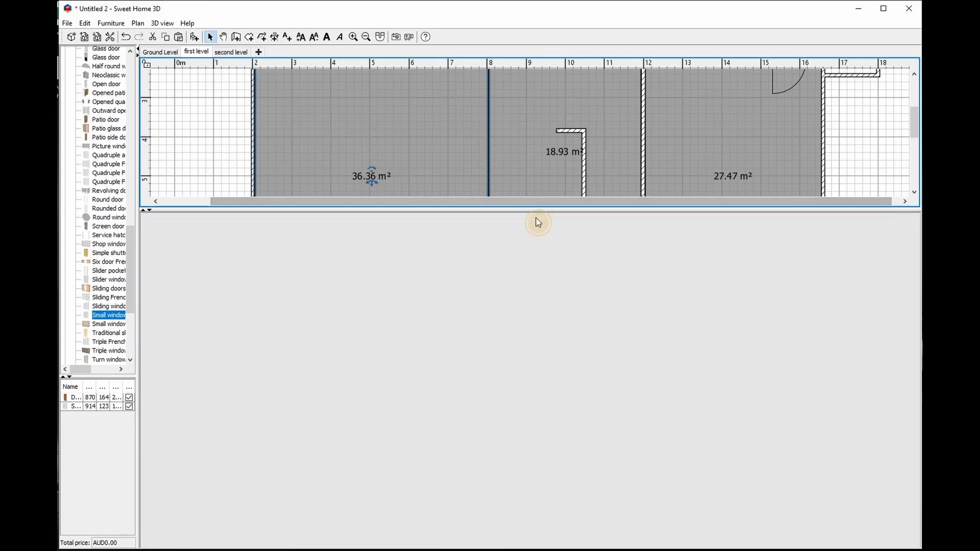
{"action": "left_click_drag", "start_coordinate": [538, 223], "coordinate": [519, 380]}
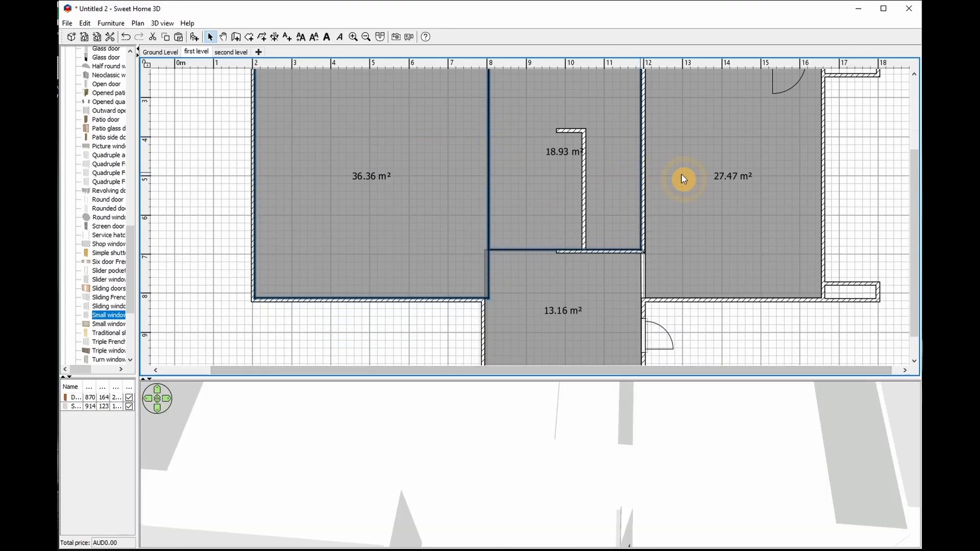
{"action": "left_click", "coordinate": [606, 292]}
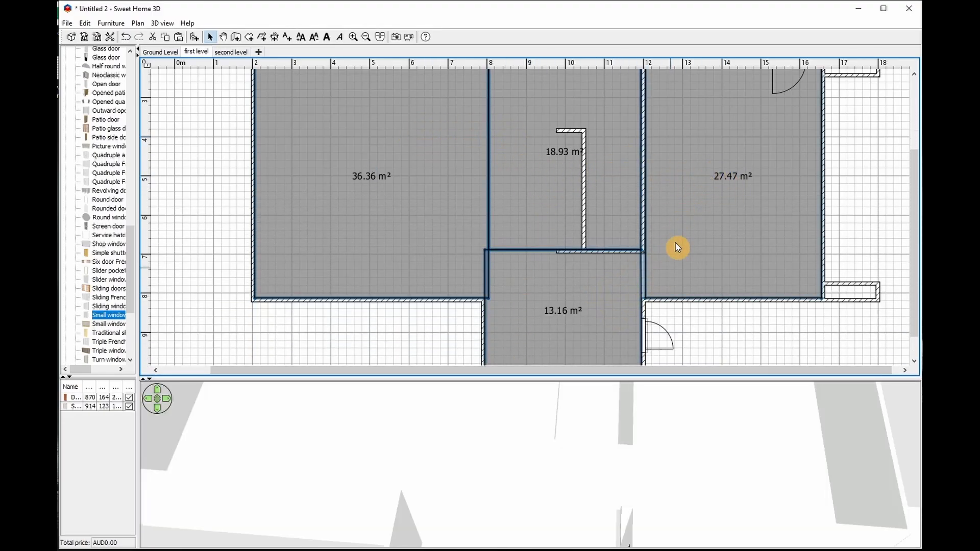
- Give the selected rooms the "Floor - Wooden floor" texture as their floor finish and apply it
{"action": "right_click", "coordinate": [683, 167]}
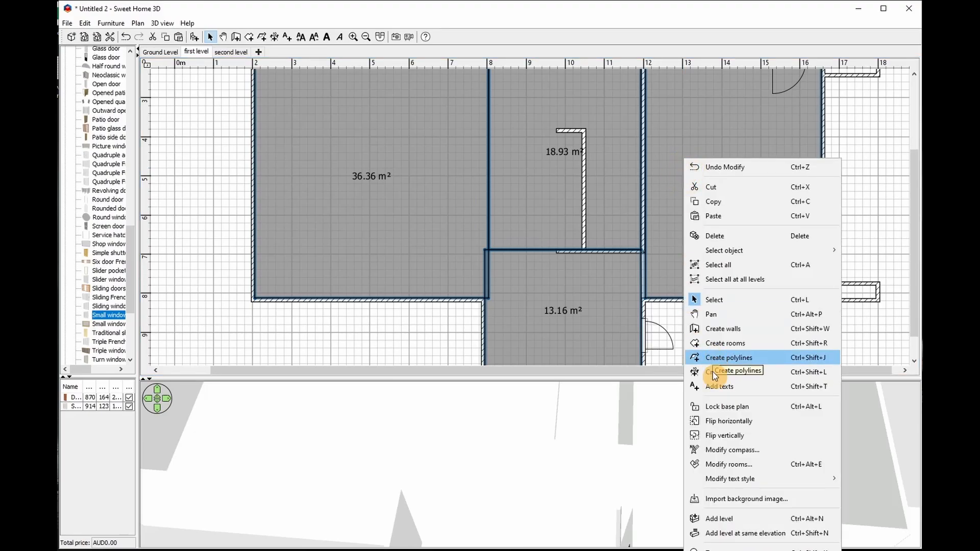
{"action": "left_click", "coordinate": [776, 464]}
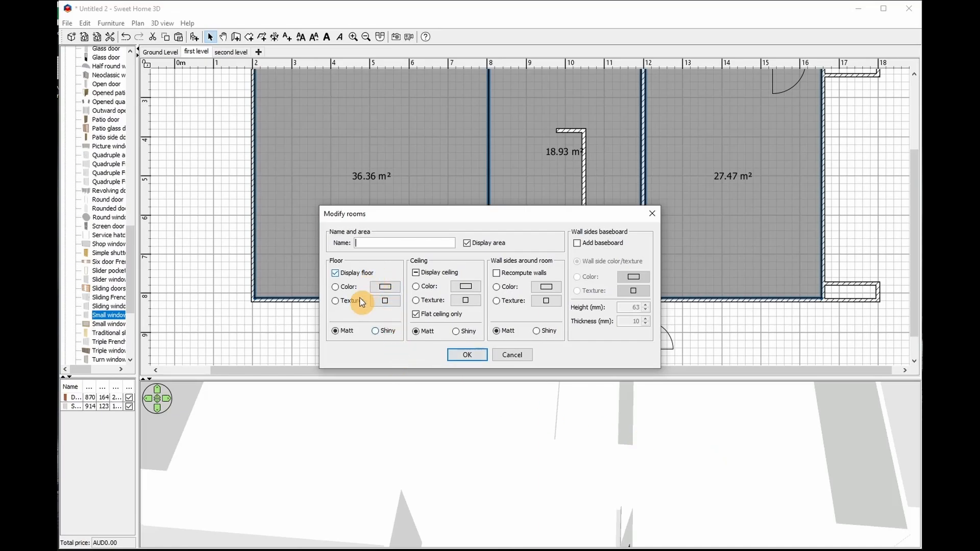
{"action": "left_click", "coordinate": [342, 305]}
{"action": "left_click", "coordinate": [385, 301]}
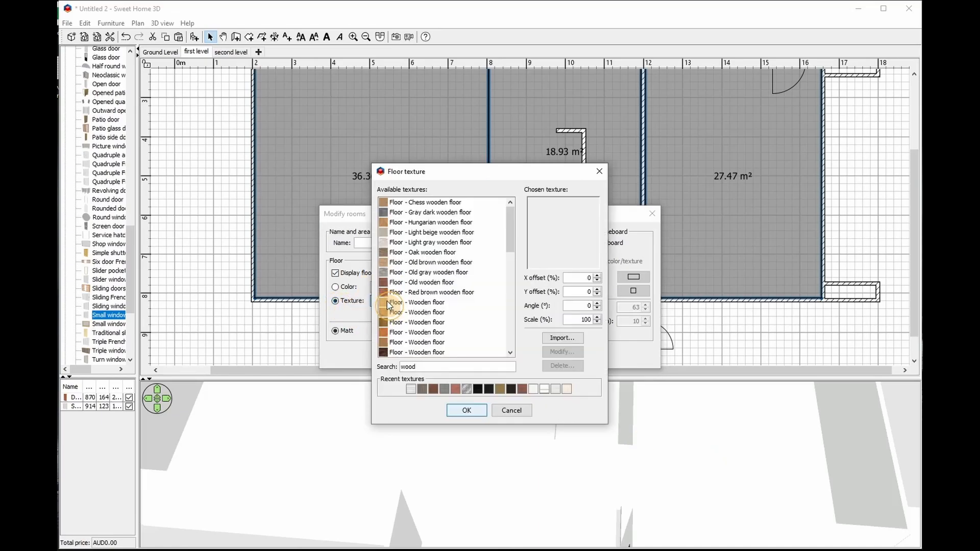
{"action": "left_click", "coordinate": [418, 304]}
{"action": "left_click", "coordinate": [476, 410]}
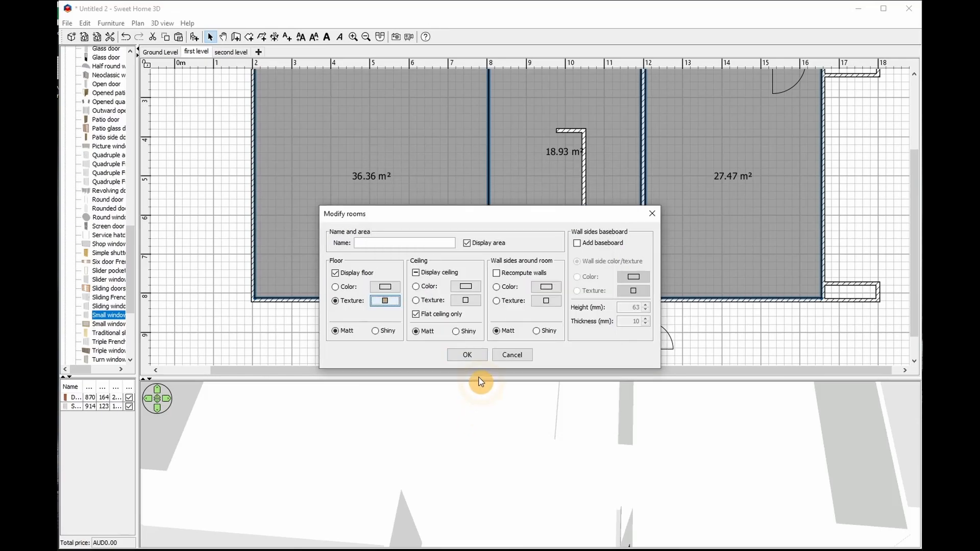
{"action": "left_click", "coordinate": [470, 354]}
- Enlarge the 3D view and inspect the wooden floors of the first level from several angles
{"action": "left_click_drag", "start_coordinate": [714, 490], "coordinate": [546, 434]}
{"action": "left_click_drag", "start_coordinate": [638, 436], "coordinate": [822, 439]}
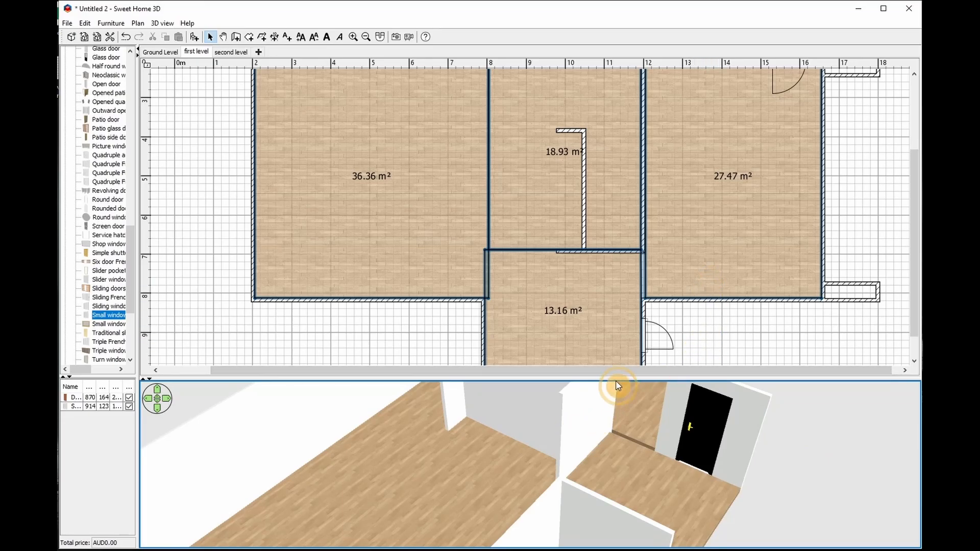
{"action": "left_click_drag", "start_coordinate": [619, 387], "coordinate": [639, 122]}
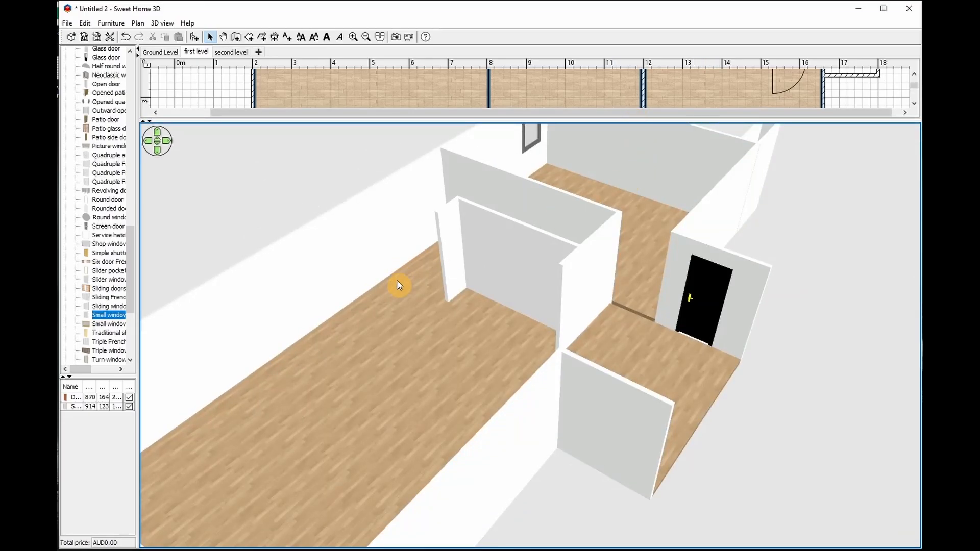
{"action": "left_click_drag", "start_coordinate": [400, 284], "coordinate": [508, 284]}
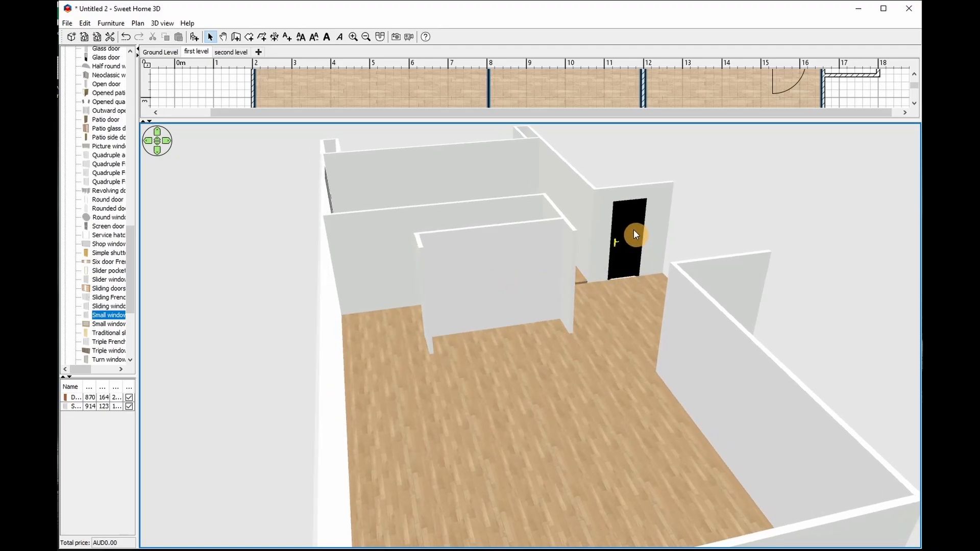
{"action": "left_click_drag", "start_coordinate": [643, 233], "coordinate": [632, 235]}
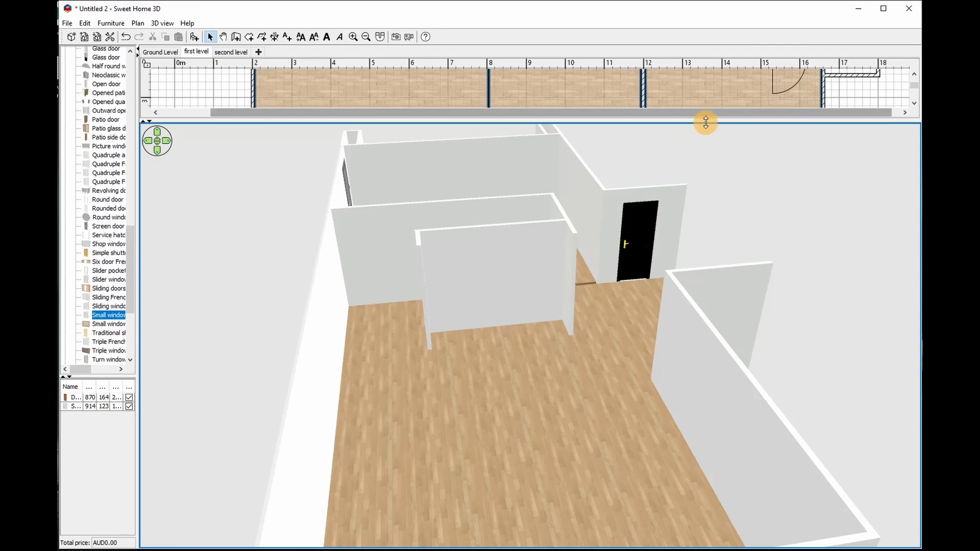
- Review the properties of the door on the eastern wall of the 13.16 m² room, and close them without changes
{"action": "left_click_drag", "start_coordinate": [704, 121], "coordinate": [678, 275]}
{"action": "scroll", "coordinate": [728, 197], "scroll_direction": "down", "scroll_amount": 2}
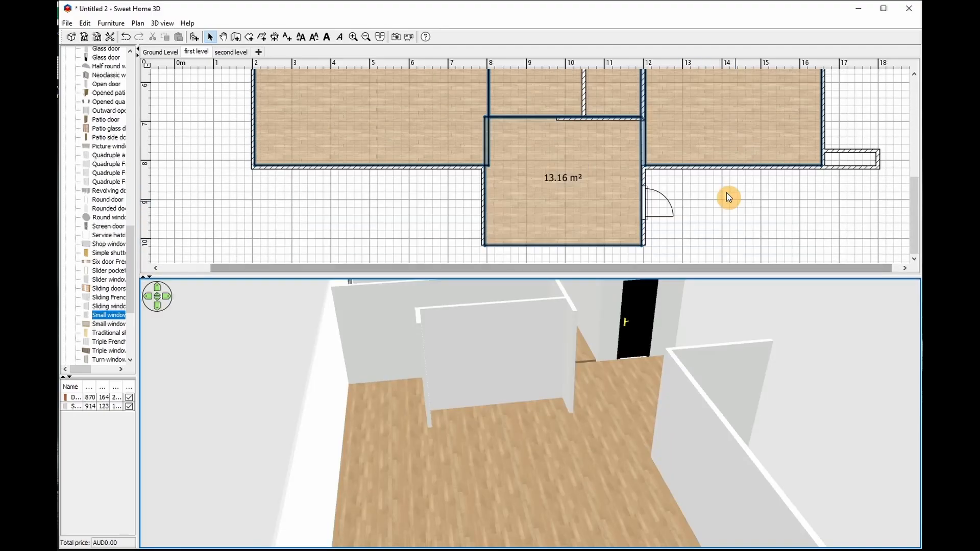
{"action": "left_click", "coordinate": [636, 195]}
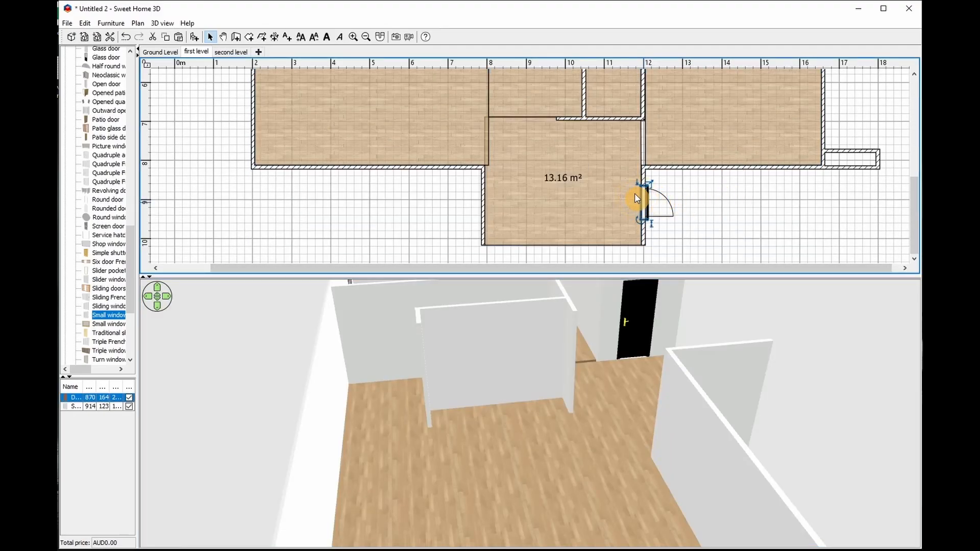
{"action": "right_click", "coordinate": [644, 203]}
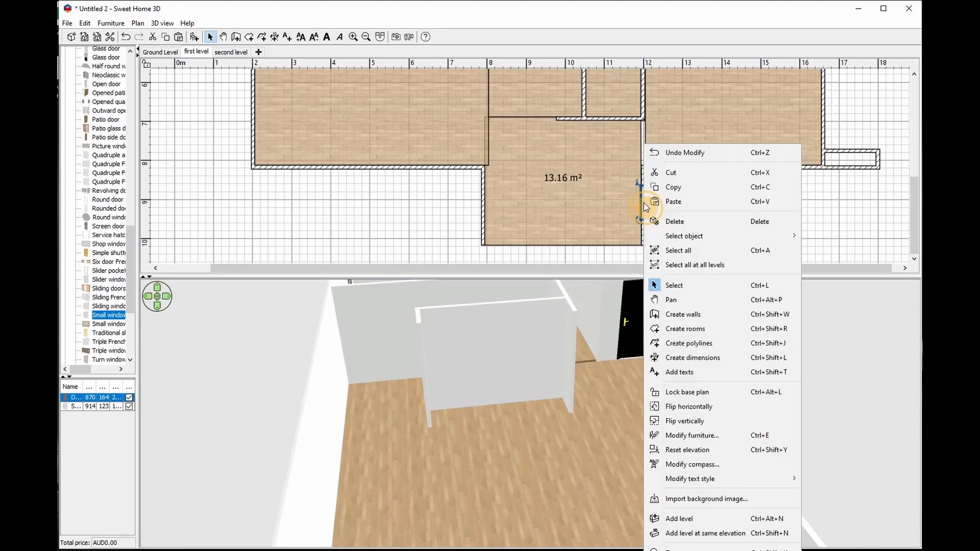
{"action": "left_click", "coordinate": [783, 436]}
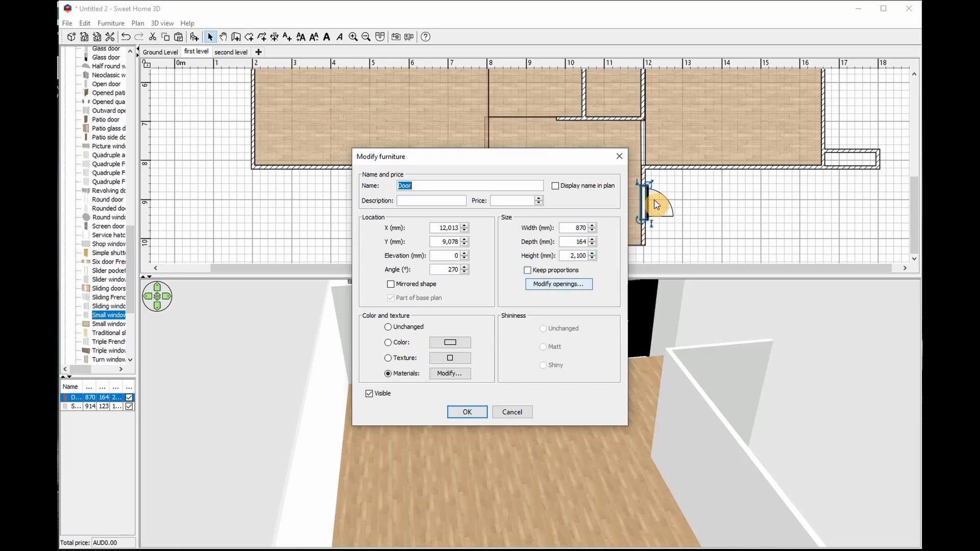
{"action": "left_click", "coordinate": [619, 156]}
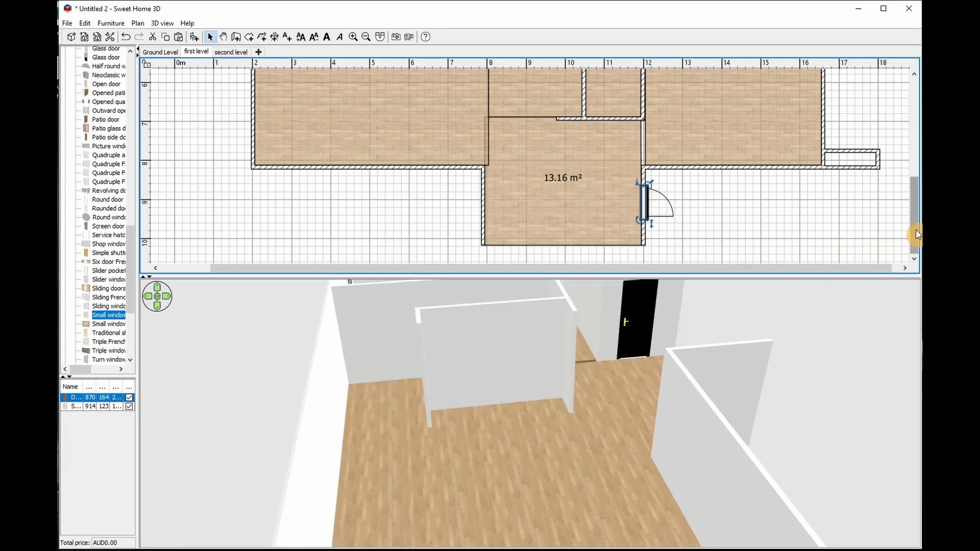
- Orbit the 3D house to examine the textured exterior wall and the interior rooms
{"action": "left_click", "coordinate": [563, 453]}
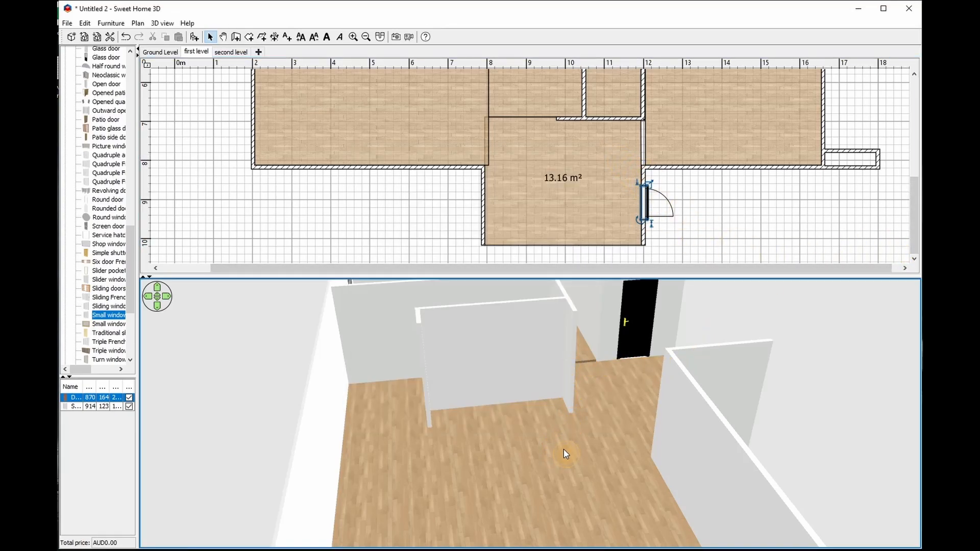
{"action": "left_click_drag", "start_coordinate": [563, 449], "coordinate": [684, 400]}
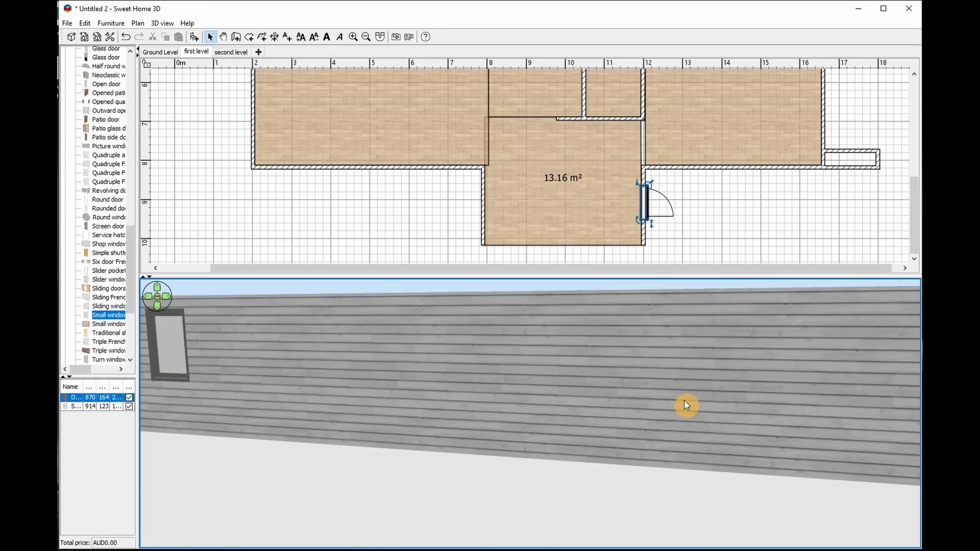
{"action": "left_click_drag", "start_coordinate": [680, 363], "coordinate": [791, 406]}
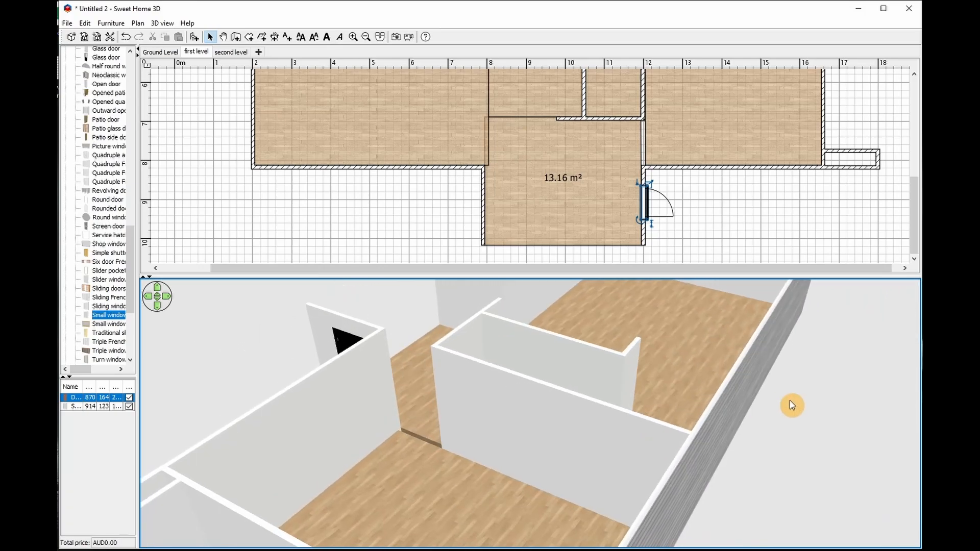
{"action": "scroll", "coordinate": [559, 342], "scroll_direction": "down", "scroll_amount": 1}
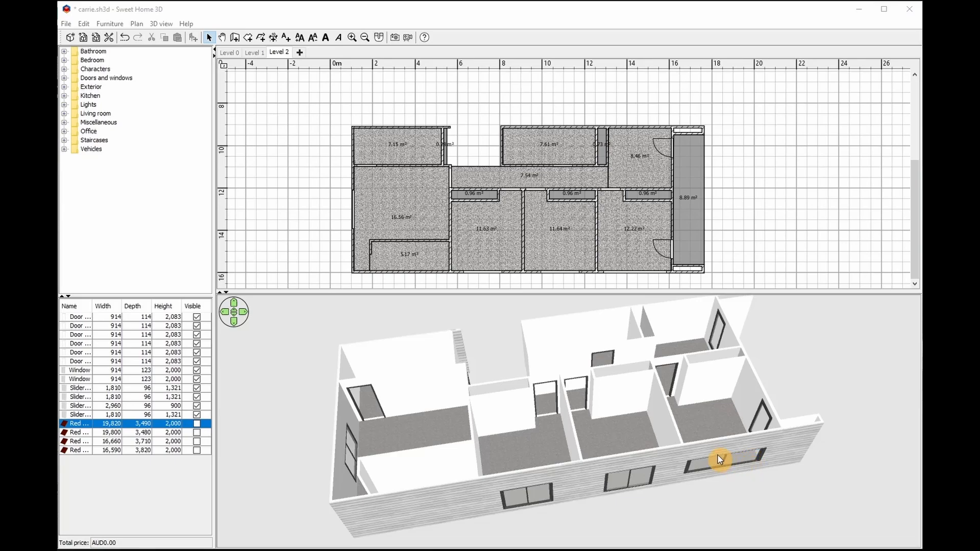
- View Level 1, Level 0 and Level 2 of the sample house in turn, and inspect Level 2 in 3D
{"action": "left_click_drag", "start_coordinate": [684, 400], "coordinate": [508, 388]}
{"action": "left_click", "coordinate": [258, 53]}
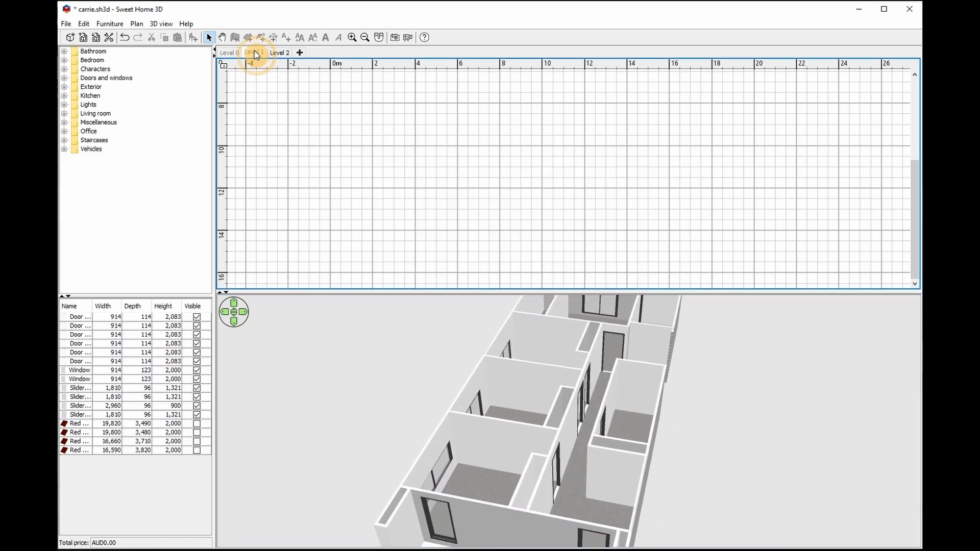
{"action": "left_click", "coordinate": [229, 53]}
{"action": "left_click", "coordinate": [279, 53]}
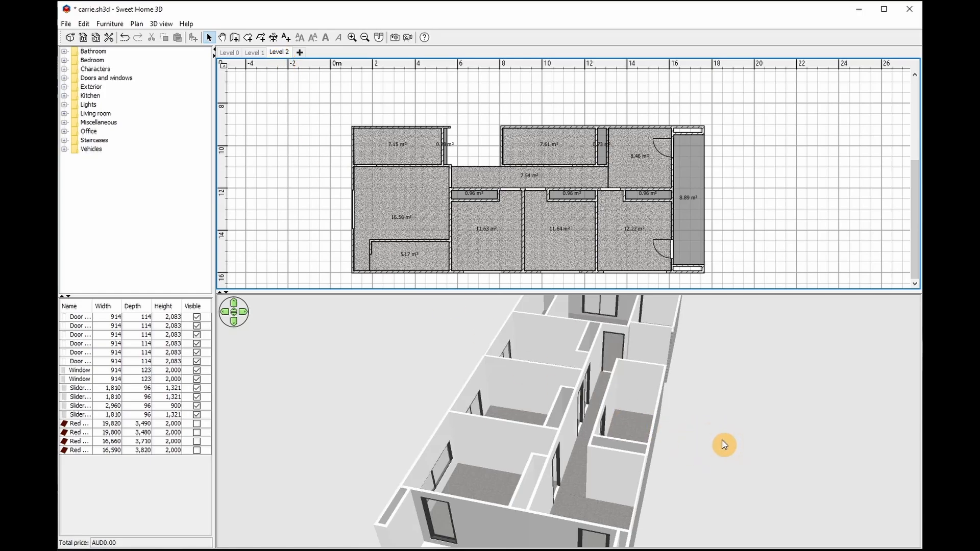
{"action": "mouse_move", "coordinate": [723, 442]}
{"action": "left_mouse_down"}
{"action": "mouse_move", "coordinate": [733, 443]}
{"action": "mouse_move", "coordinate": [708, 434]}
{"action": "mouse_move", "coordinate": [713, 427]}
{"action": "left_mouse_up"}
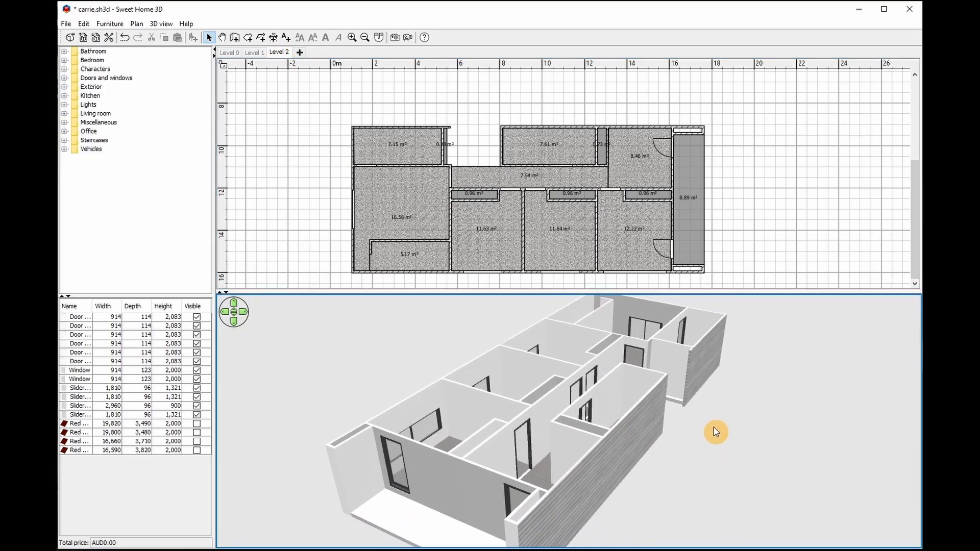
{"action": "left_click_drag", "start_coordinate": [579, 422], "coordinate": [560, 430]}
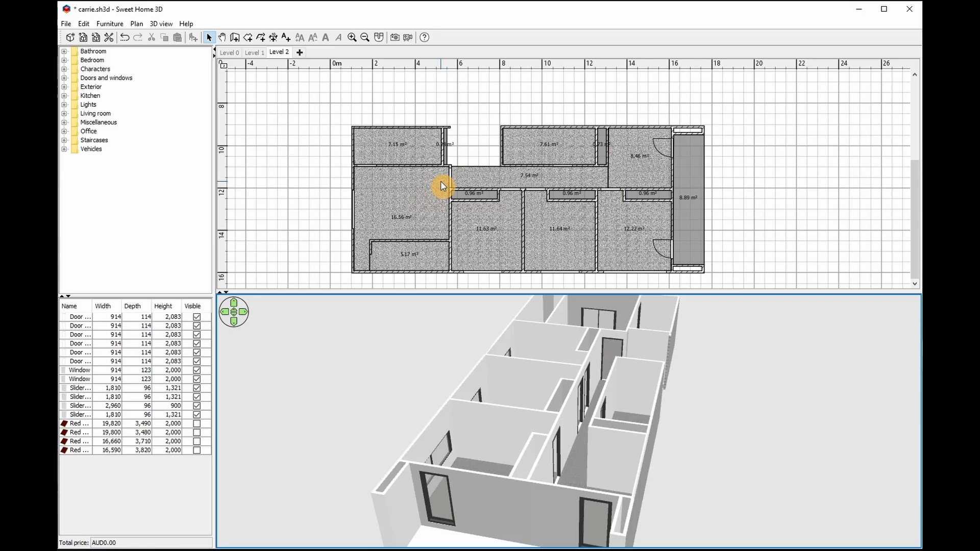
{"action": "left_click_drag", "start_coordinate": [600, 393], "coordinate": [569, 399]}
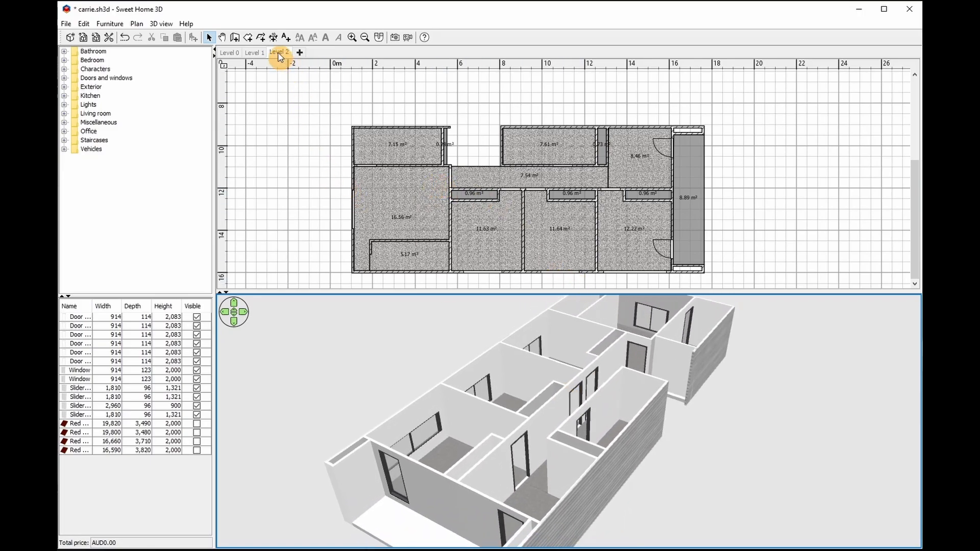
- Make all levels of the sample house viewable and inspect the complete house in 3D
{"action": "right_click", "coordinate": [278, 53]}
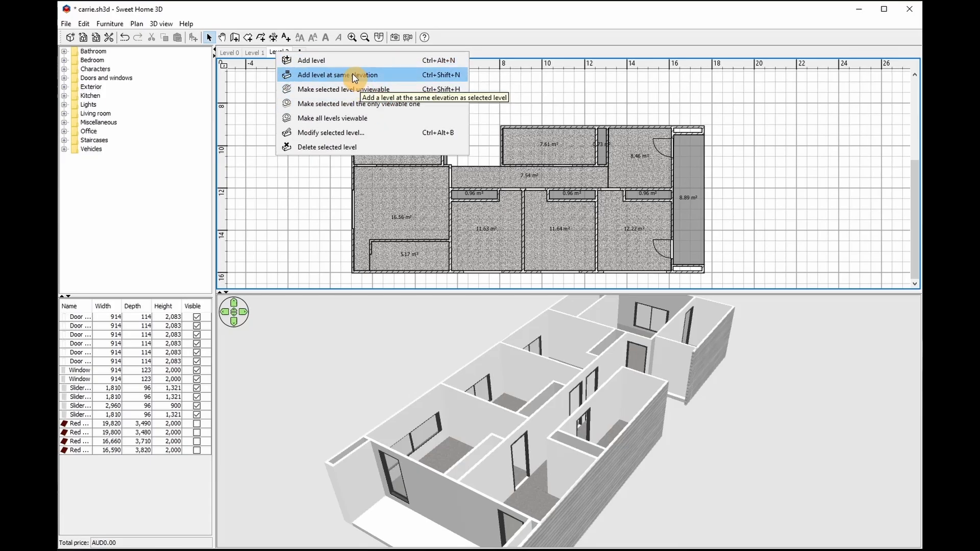
{"action": "left_click", "coordinate": [361, 118]}
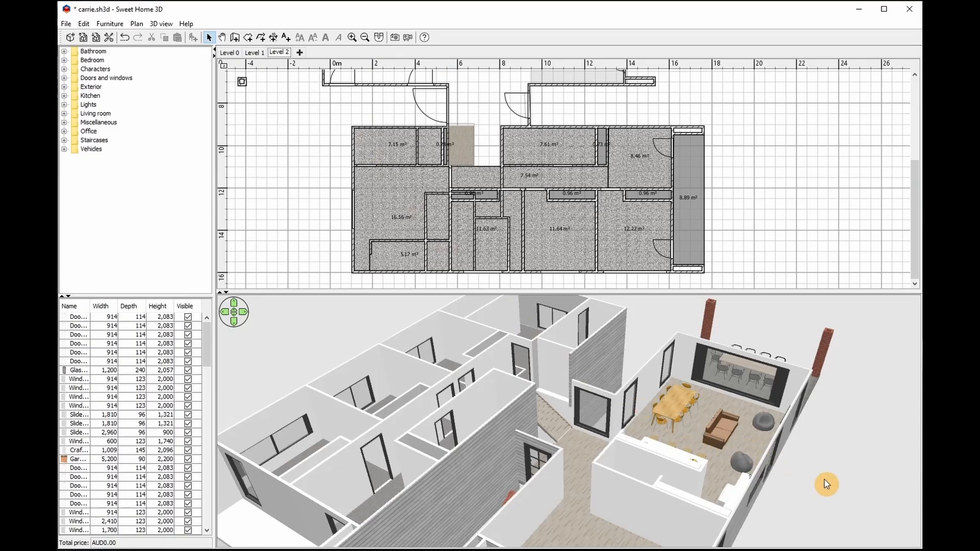
{"action": "left_click_drag", "start_coordinate": [822, 484], "coordinate": [546, 467]}
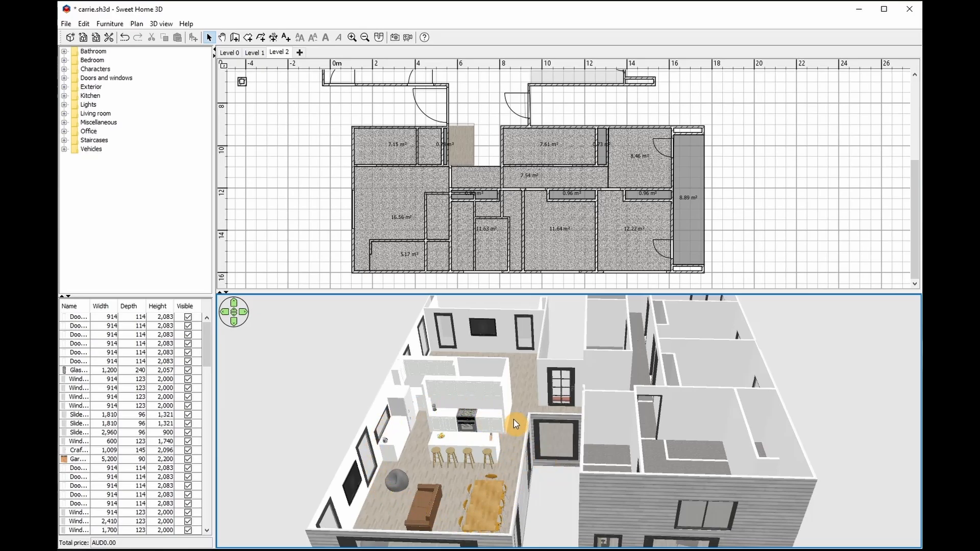
{"action": "left_click_drag", "start_coordinate": [661, 420], "coordinate": [461, 472]}
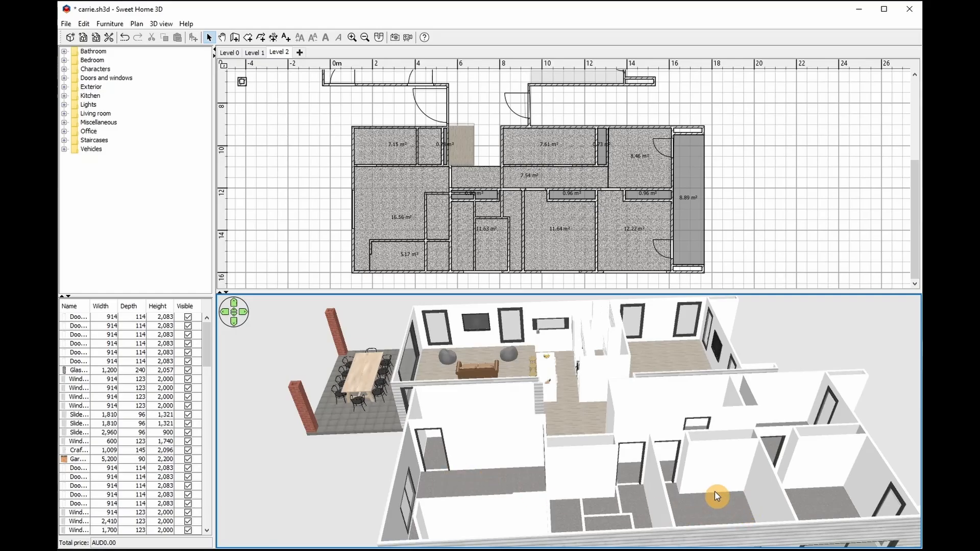
{"action": "left_click_drag", "start_coordinate": [714, 492], "coordinate": [743, 476]}
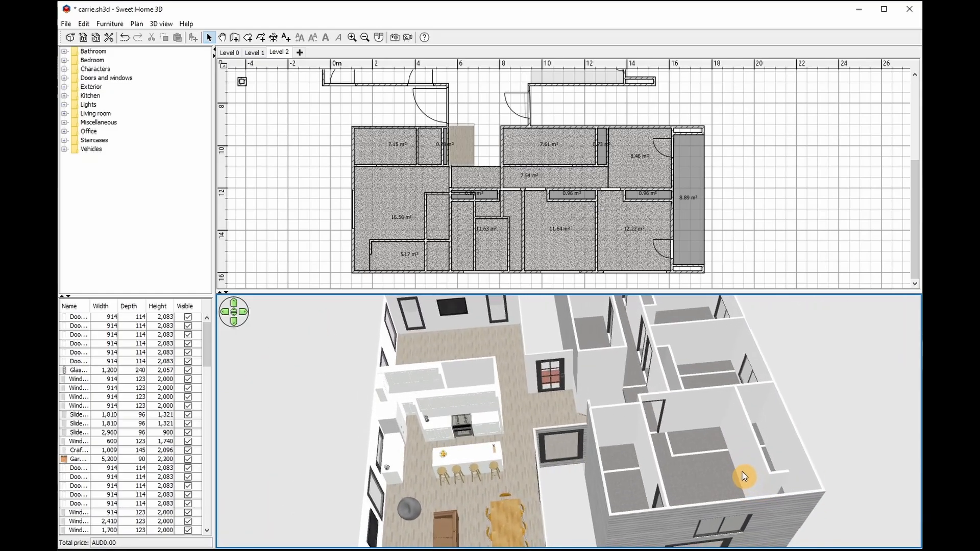
- Make Level 2 the only viewable level and turn the 3D view to show all its rooms
{"action": "right_click", "coordinate": [277, 54]}
{"action": "left_click", "coordinate": [400, 109]}
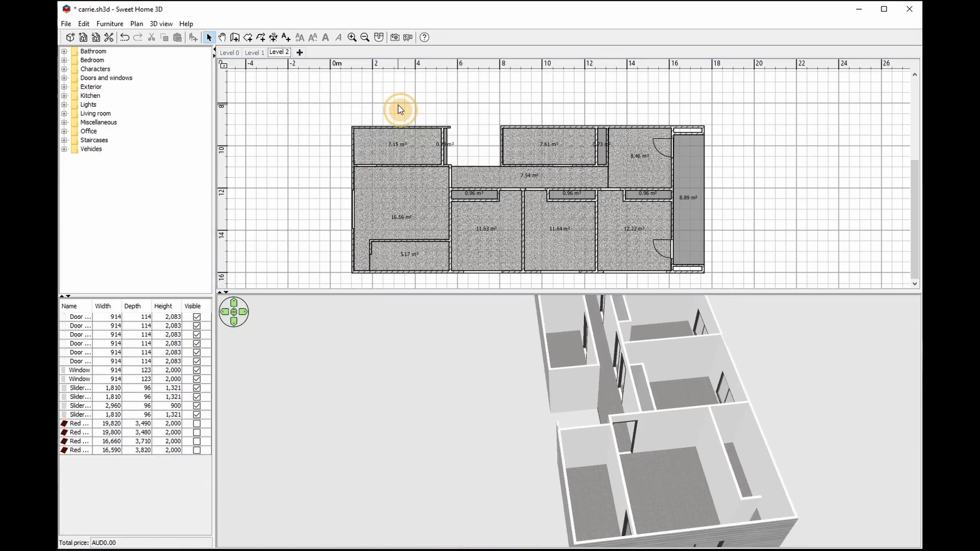
{"action": "left_click_drag", "start_coordinate": [634, 376], "coordinate": [721, 420]}
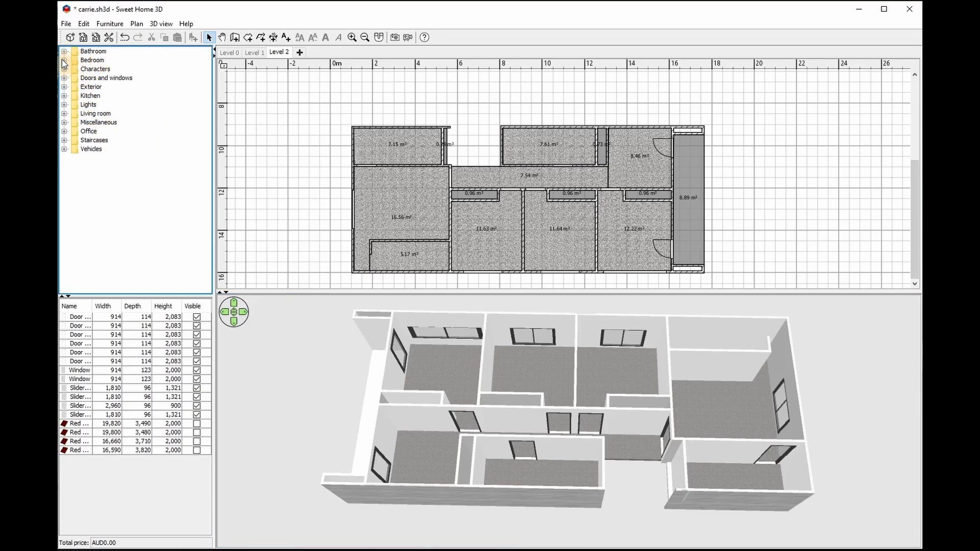
- Place the second Bedside table from the Bedroom category in the 16.56 m² room, and shift it west along the room's southern inner wall
{"action": "left_click", "coordinate": [63, 60]}
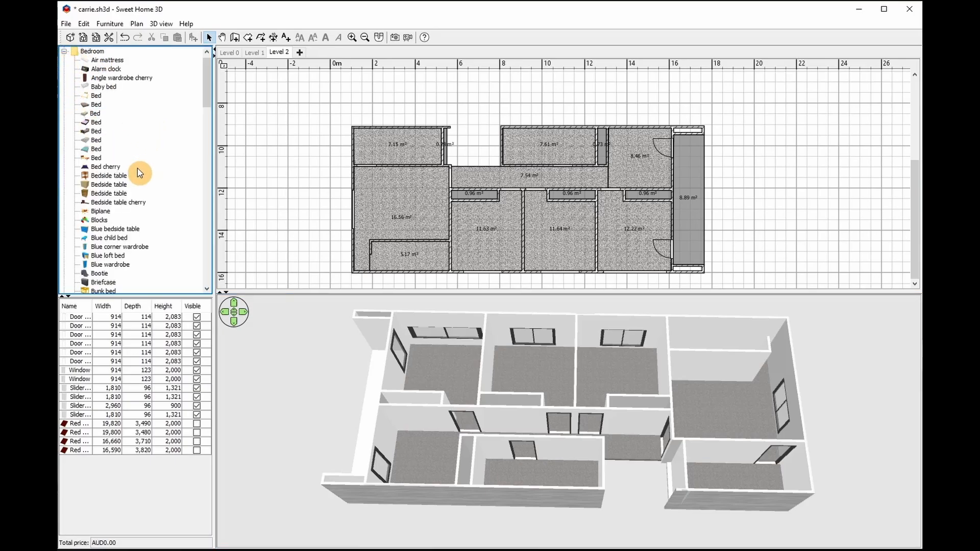
{"action": "left_click", "coordinate": [120, 186]}
{"action": "left_click_drag", "start_coordinate": [117, 190], "coordinate": [427, 229]}
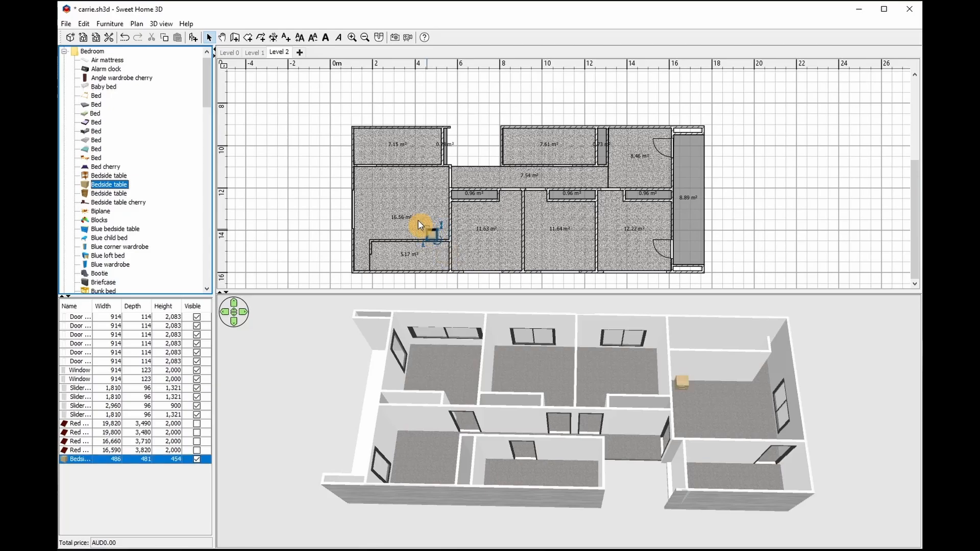
{"action": "left_click_drag", "start_coordinate": [424, 224], "coordinate": [375, 225]}
{"action": "left_click", "coordinate": [405, 197]}
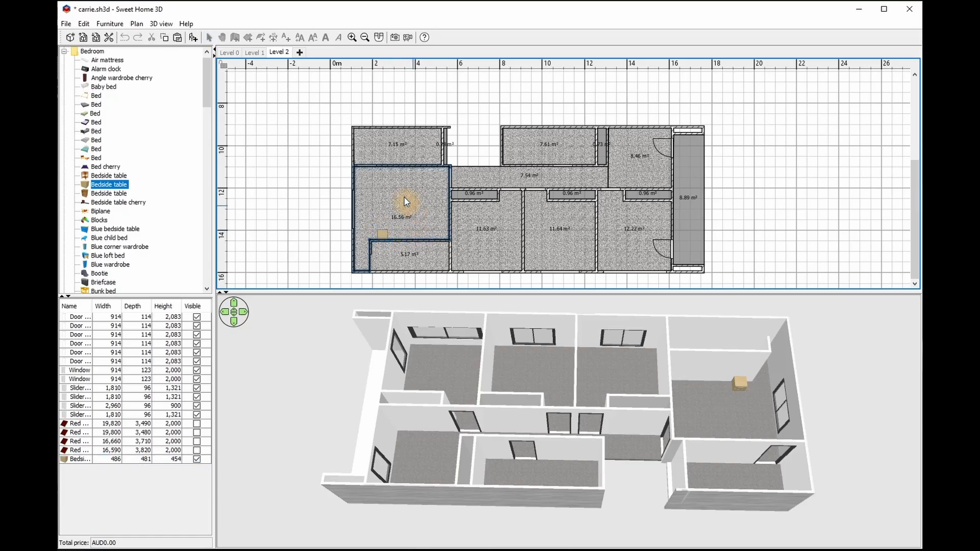
- Place another Bedside table of the same model in the 16.56 m² room, against the east end of its southern inner wall
{"action": "key", "text": "ctrl+v"}
{"action": "key", "text": "ctrl+z"}
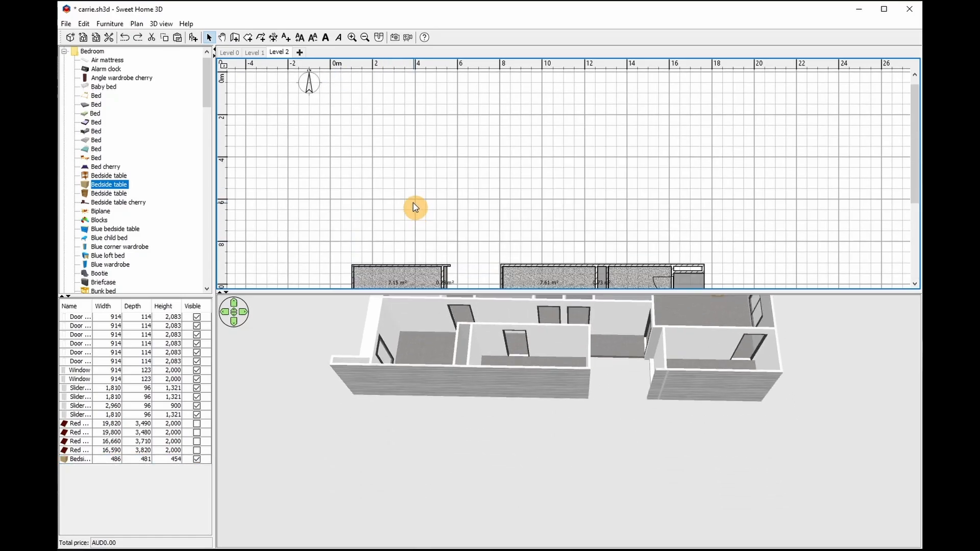
{"action": "left_click_drag", "start_coordinate": [101, 185], "coordinate": [432, 250]}
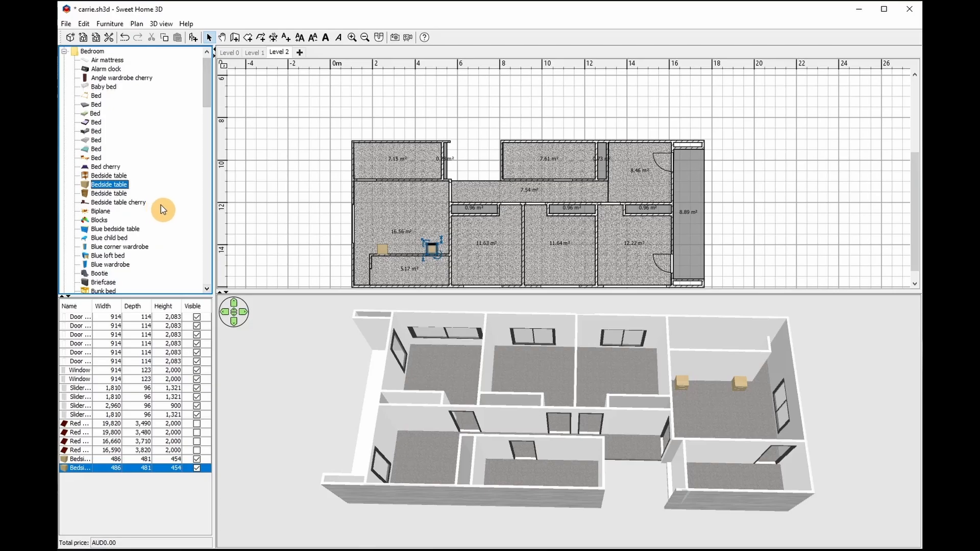
- Find the Double bed in the Bedroom category and place it between the two bedside tables, with its headboard against the southern inner wall
{"action": "scroll", "coordinate": [163, 204], "scroll_direction": "down", "scroll_amount": 6}
{"action": "scroll", "coordinate": [163, 204], "scroll_direction": "down", "scroll_amount": 1}
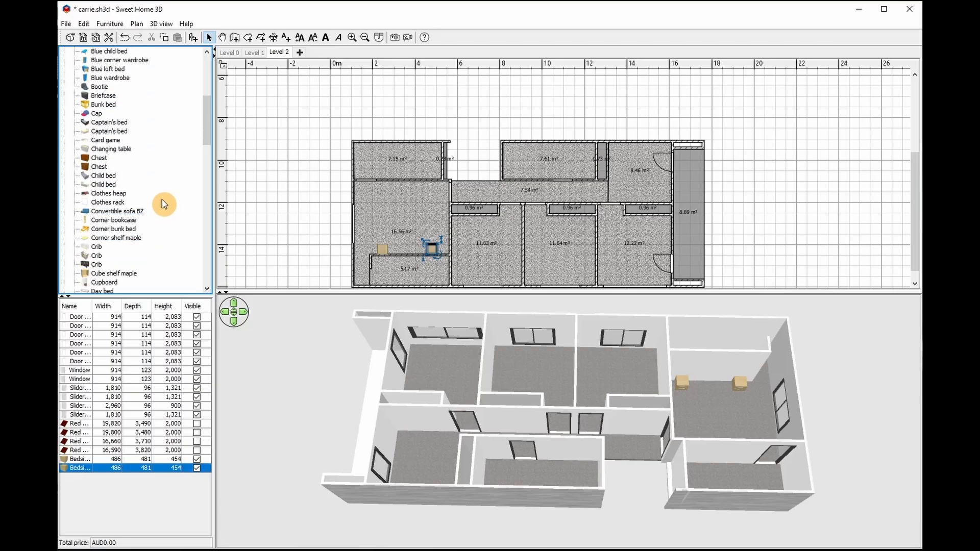
{"action": "scroll", "coordinate": [140, 195], "scroll_direction": "down", "scroll_amount": 20}
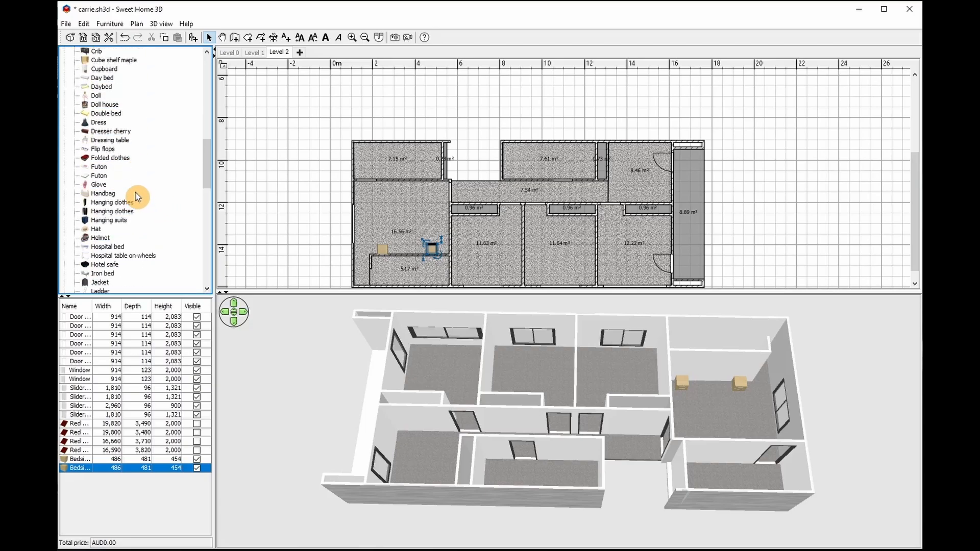
{"action": "scroll", "coordinate": [137, 197], "scroll_direction": "down", "scroll_amount": 9}
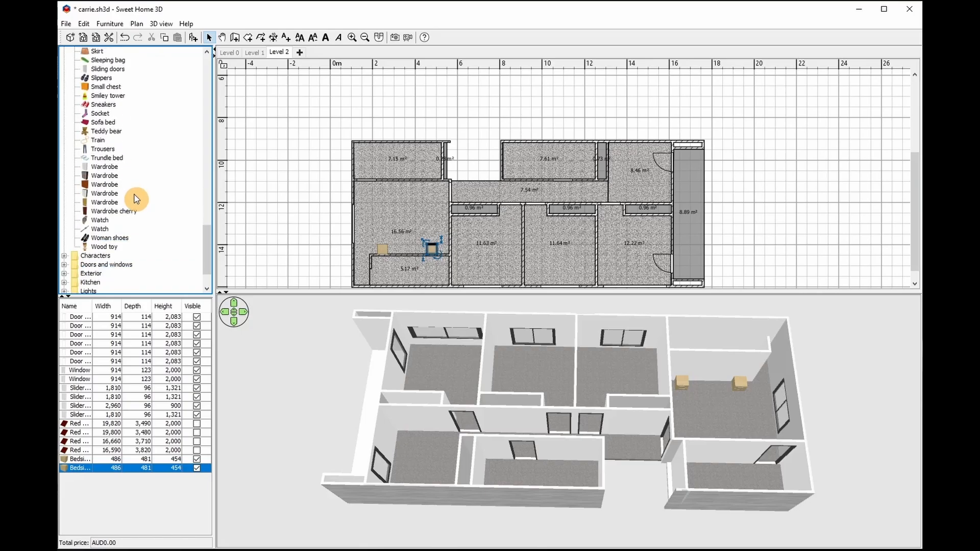
{"action": "scroll", "coordinate": [158, 217], "scroll_direction": "up", "scroll_amount": 1}
{"action": "scroll", "coordinate": [156, 212], "scroll_direction": "up", "scroll_amount": 10}
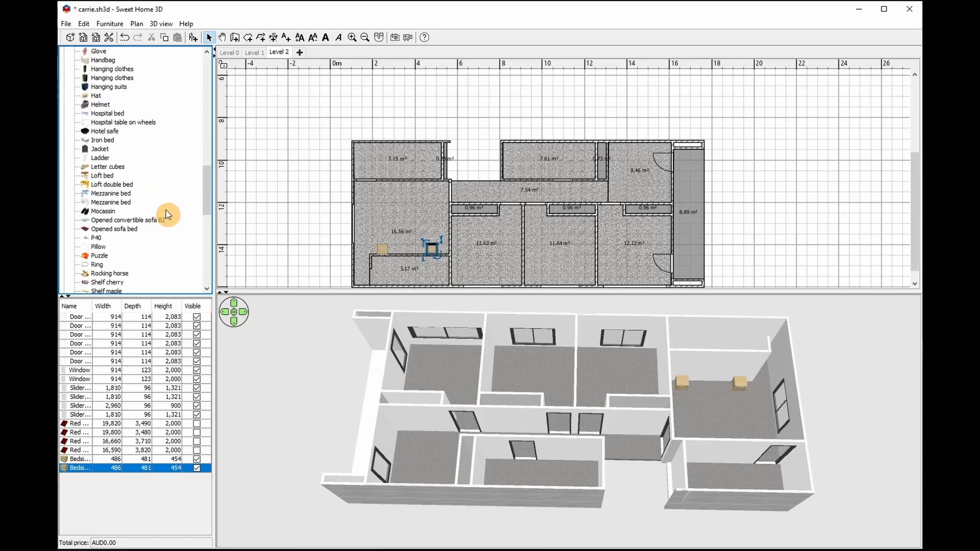
{"action": "scroll", "coordinate": [171, 209], "scroll_direction": "up", "scroll_amount": 5}
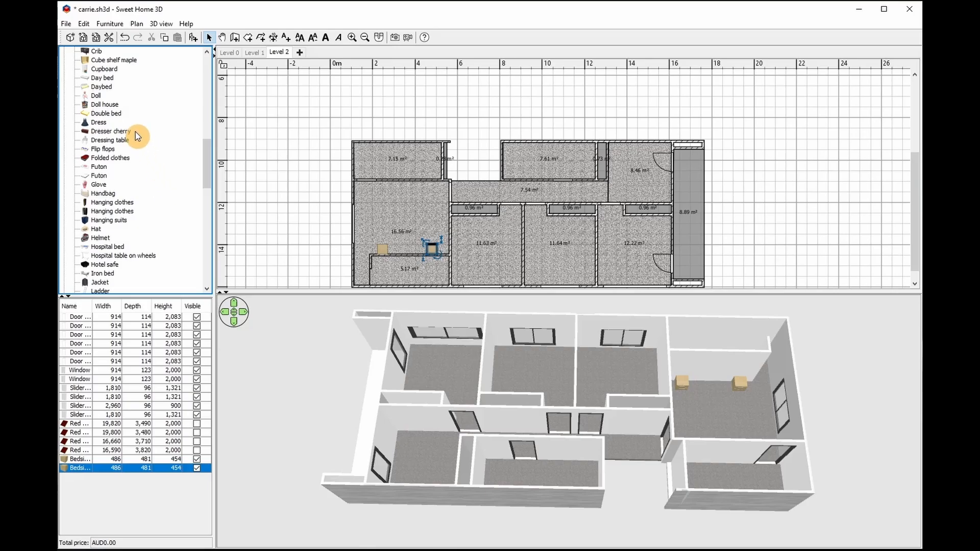
{"action": "left_click", "coordinate": [119, 113]}
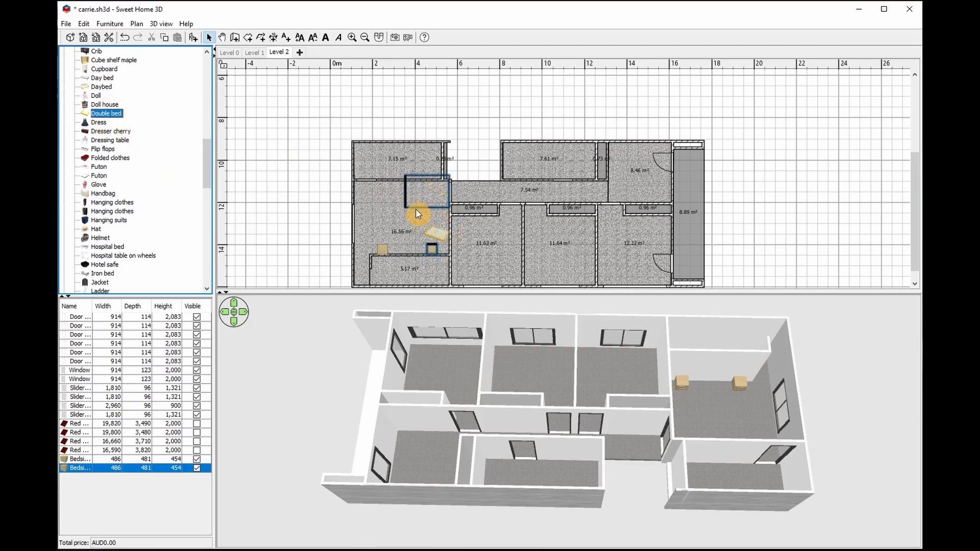
{"action": "mouse_move", "coordinate": [417, 214]}
{"action": "left_mouse_down"}
{"action": "mouse_move", "coordinate": [404, 224]}
{"action": "mouse_move", "coordinate": [409, 231]}
{"action": "left_mouse_up"}
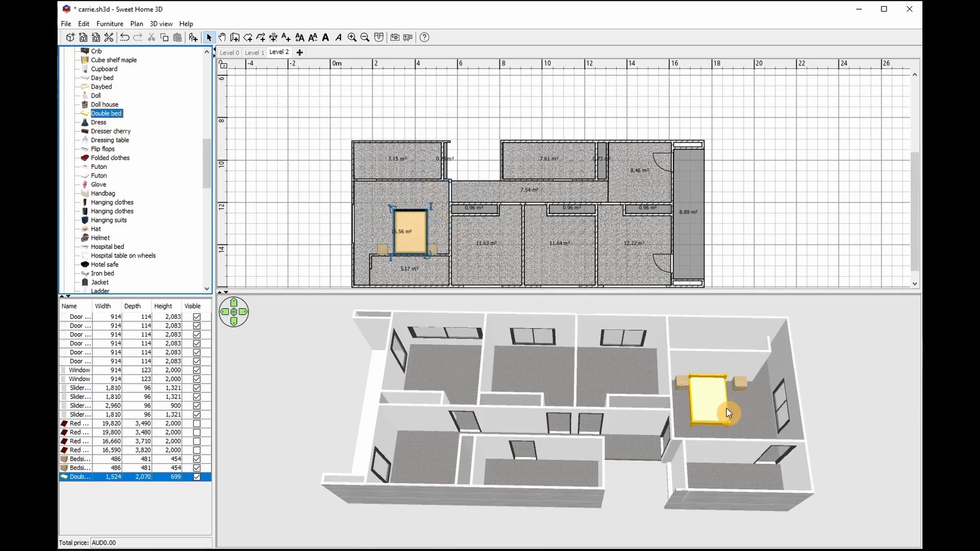
- Shift the double bed slightly west to centre it between the bedside tables, and check its position in 3D
{"action": "left_click_drag", "start_coordinate": [727, 408], "coordinate": [700, 382]}
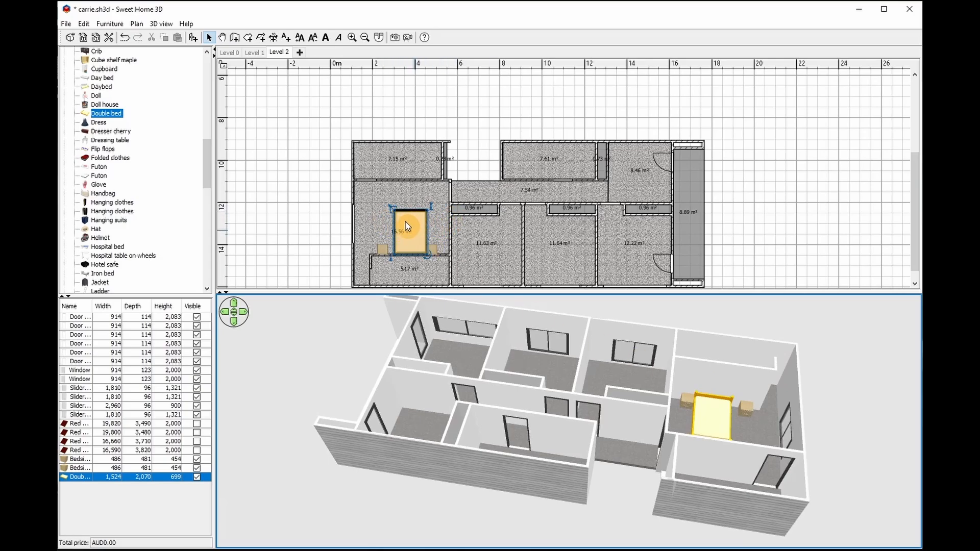
{"action": "left_click_drag", "start_coordinate": [405, 221], "coordinate": [407, 224]}
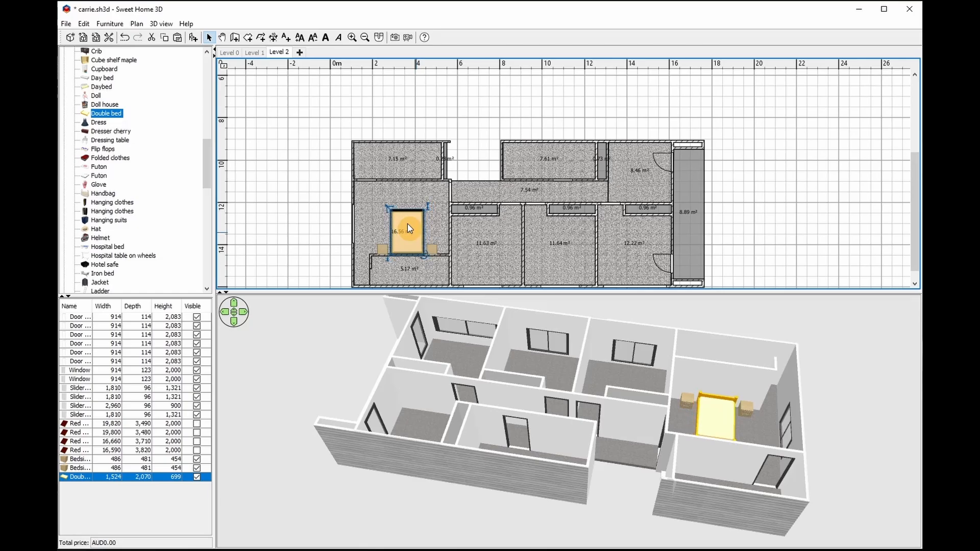
{"action": "left_click", "coordinate": [317, 234]}
{"action": "left_click_drag", "start_coordinate": [801, 448], "coordinate": [671, 396]}
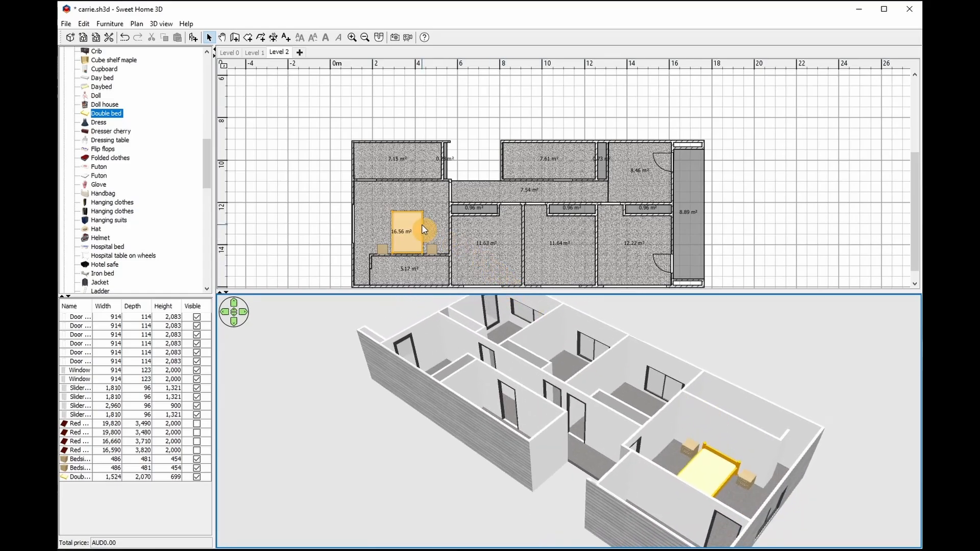
- Select the double bed and set a single blue colour for the whole piece
{"action": "right_click", "coordinate": [411, 236]}
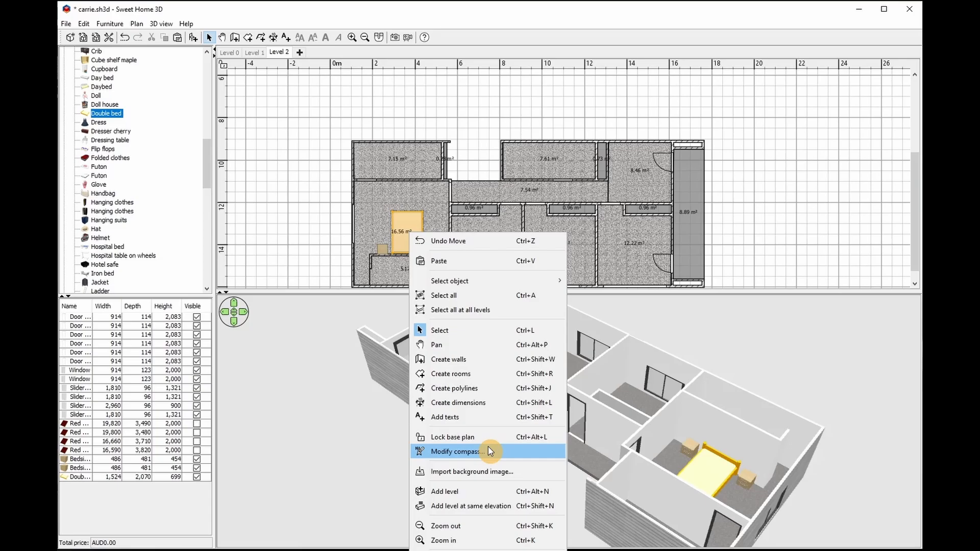
{"action": "mouse_move", "coordinate": [449, 281]}
{"action": "left_click", "coordinate": [594, 278]}
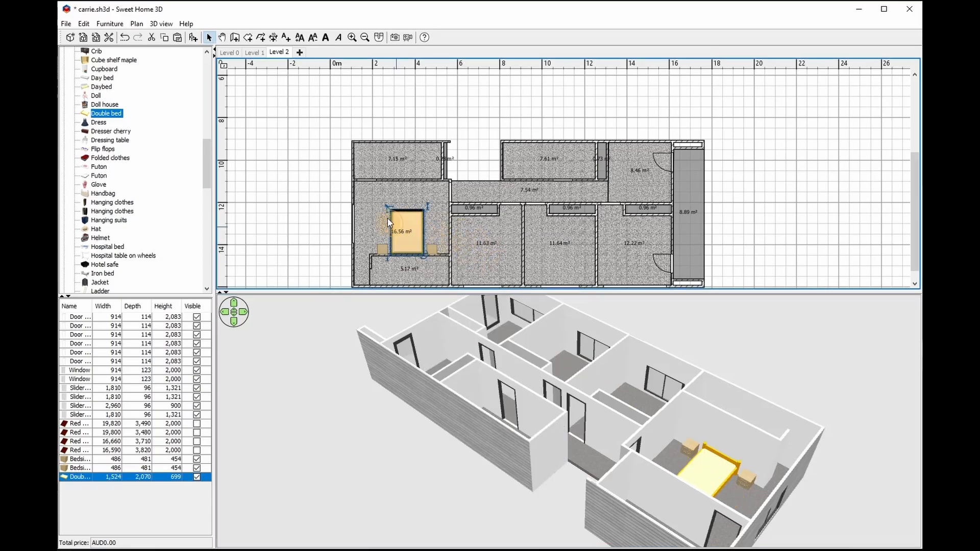
{"action": "double_click", "coordinate": [399, 233]}
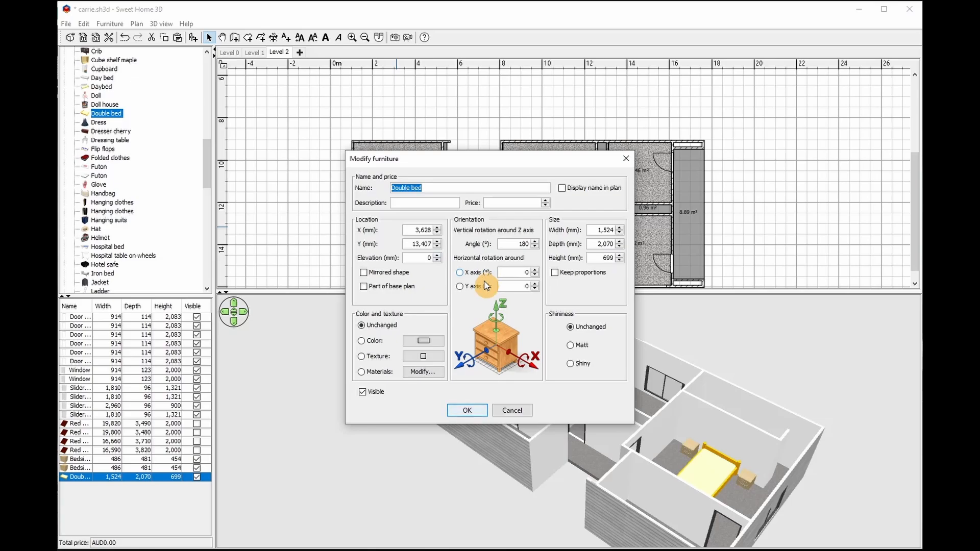
{"action": "left_click", "coordinate": [373, 341]}
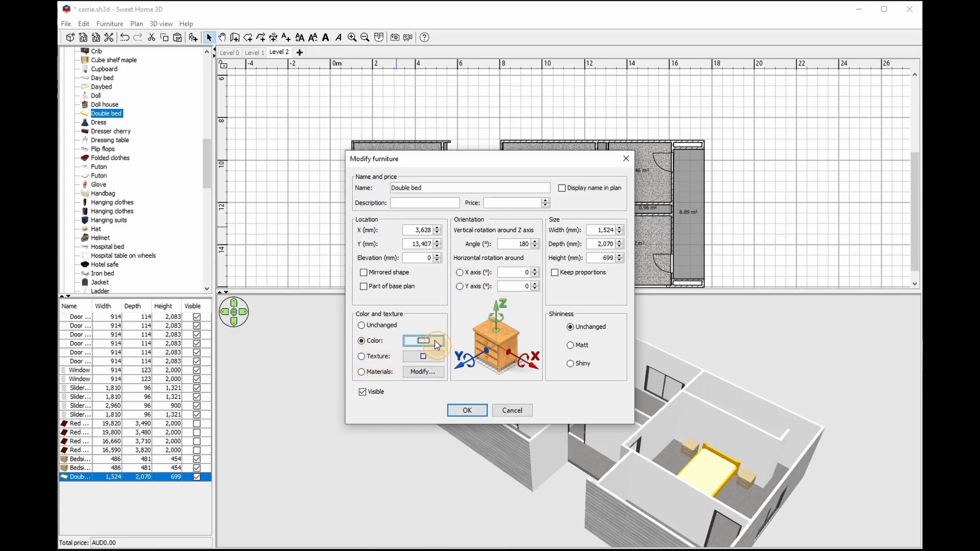
{"action": "left_click", "coordinate": [431, 341]}
{"action": "left_click", "coordinate": [349, 337]}
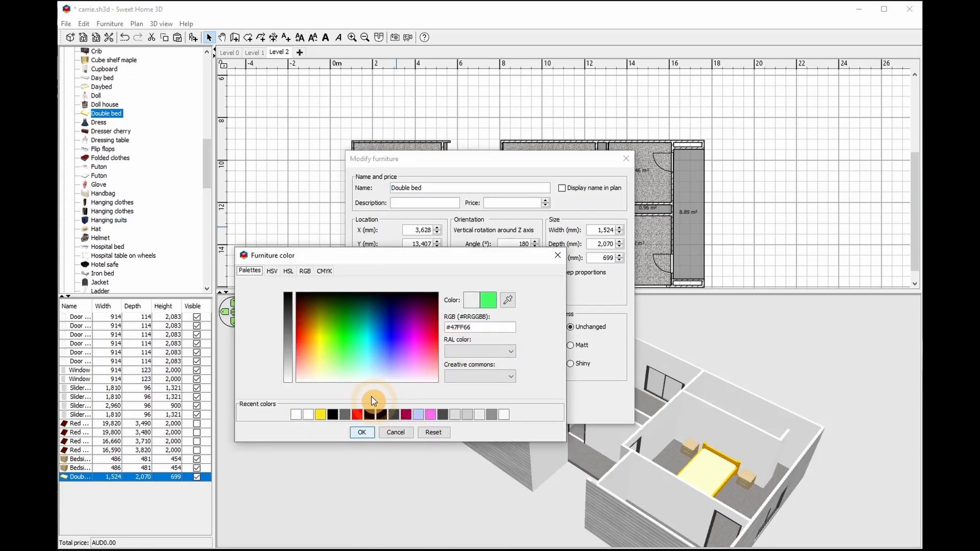
{"action": "left_click", "coordinate": [389, 326]}
{"action": "left_click", "coordinate": [384, 323]}
{"action": "left_click", "coordinate": [372, 434]}
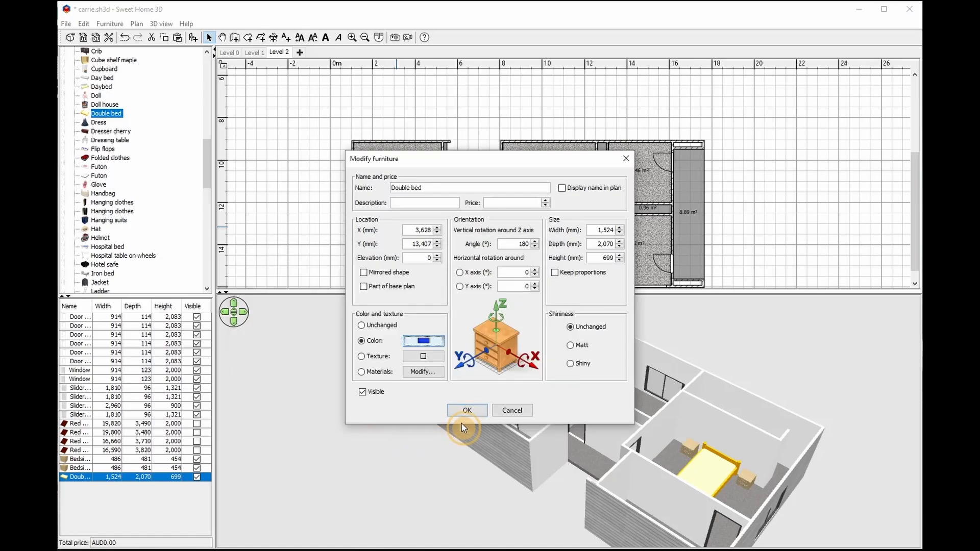
{"action": "left_click", "coordinate": [476, 408]}
- Switch the double bed to individual materials and set the colour of its flyellow frame material to black (#000000)
{"action": "left_click_drag", "start_coordinate": [819, 495], "coordinate": [711, 466]}
{"action": "double_click", "coordinate": [404, 223]}
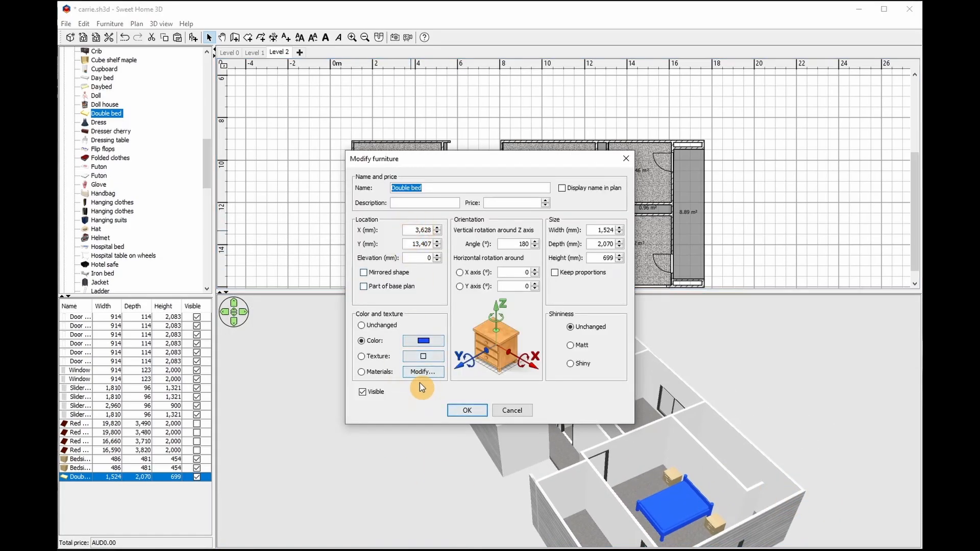
{"action": "left_click", "coordinate": [373, 373]}
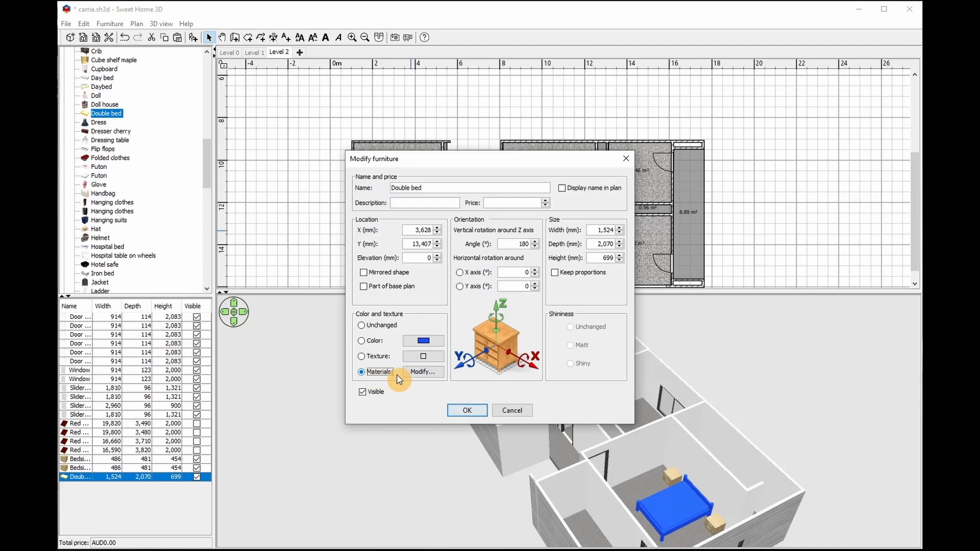
{"action": "left_click", "coordinate": [425, 374]}
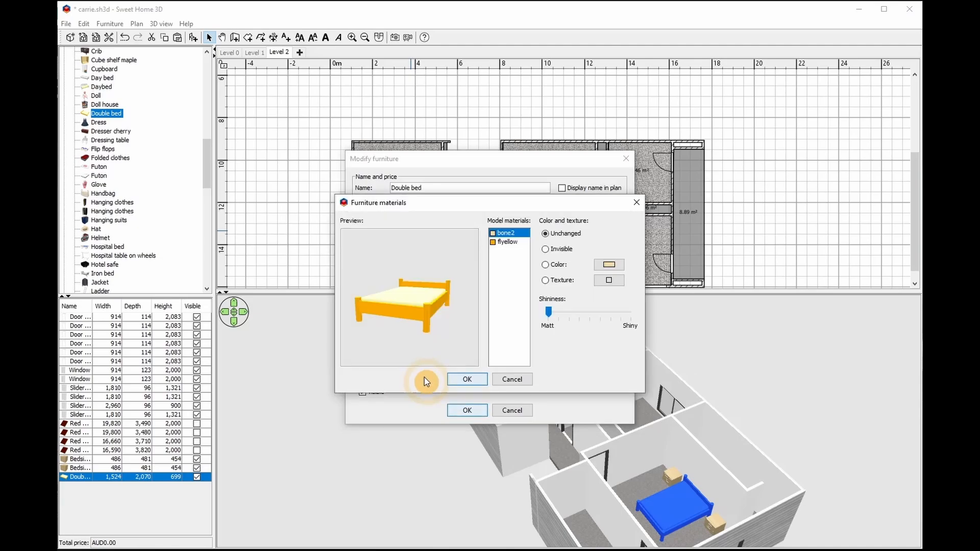
{"action": "left_click", "coordinate": [504, 242]}
{"action": "left_click", "coordinate": [560, 266]}
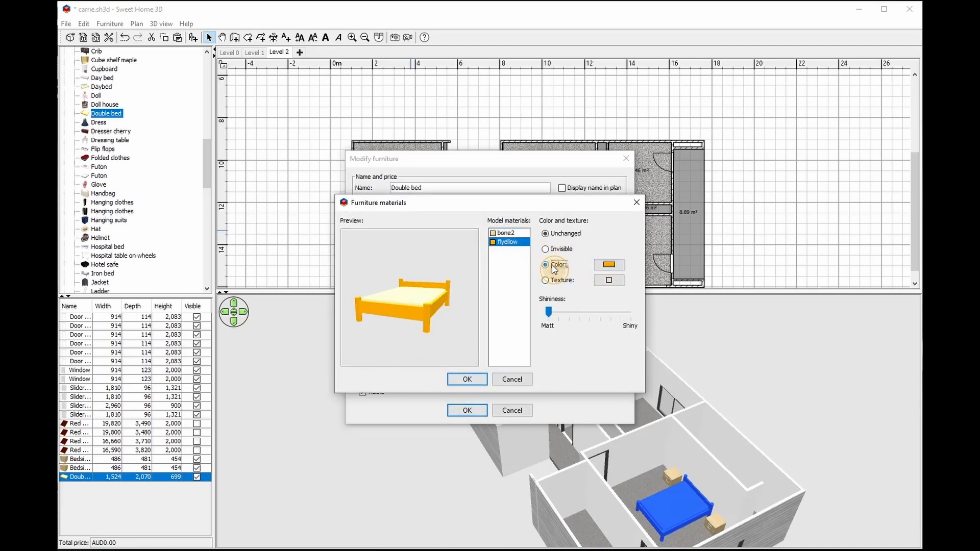
{"action": "left_click", "coordinate": [609, 265]}
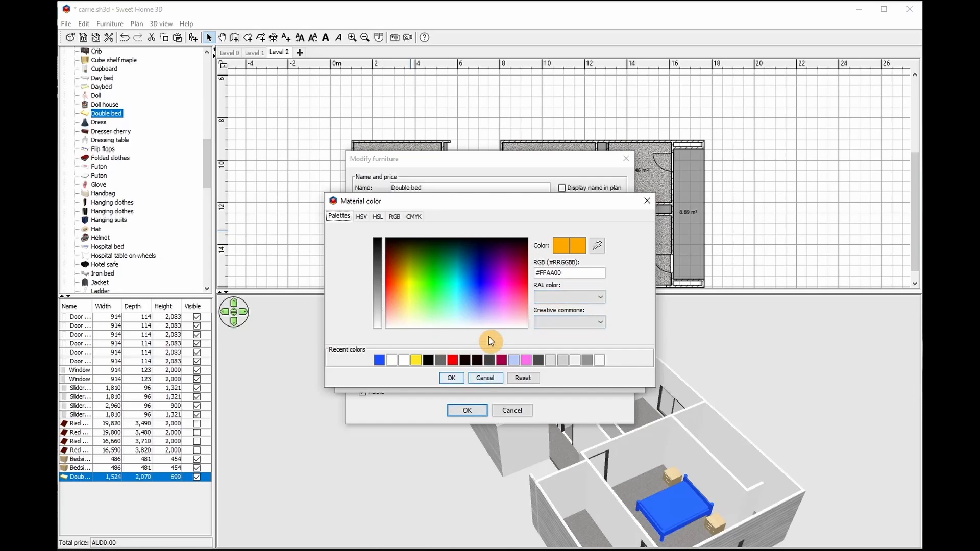
{"action": "left_click", "coordinate": [387, 238]}
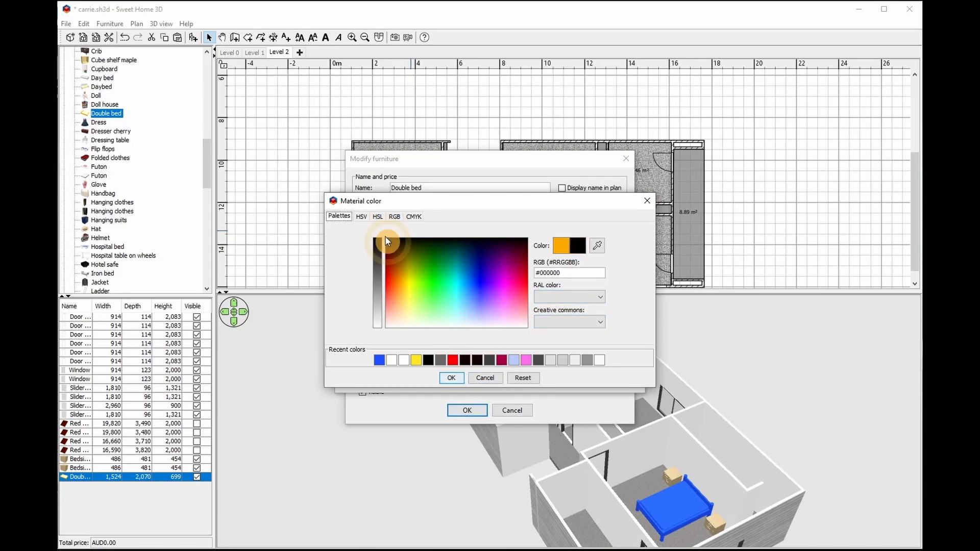
{"action": "left_click", "coordinate": [448, 378]}
- Set the colour of the double bed's bone2 material to dark blue (#1200BB) and apply the furniture changes
{"action": "left_click", "coordinate": [506, 232]}
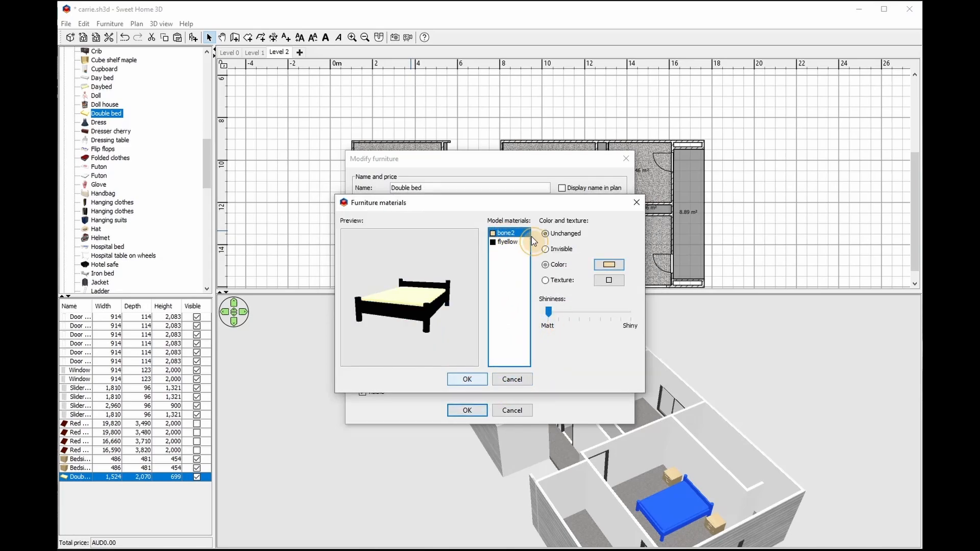
{"action": "left_click", "coordinate": [602, 265]}
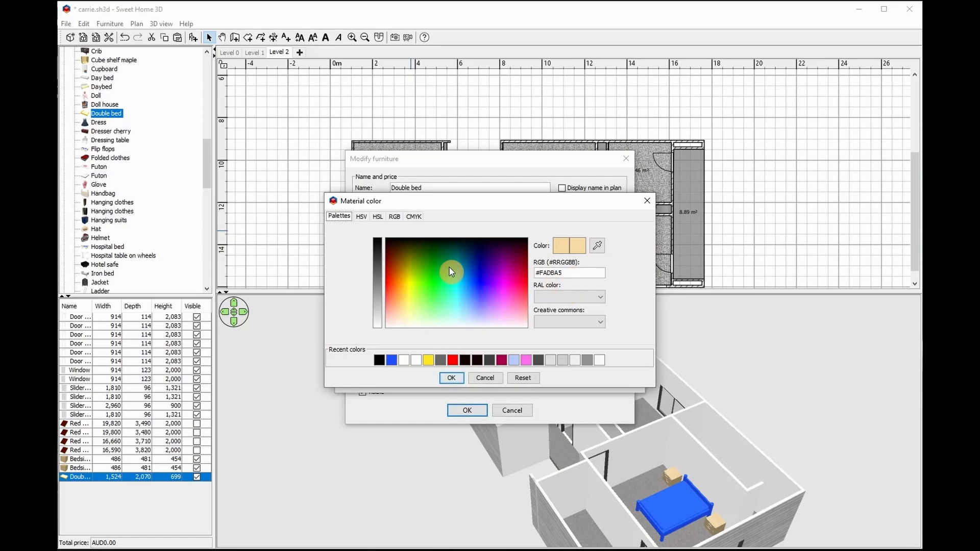
{"action": "mouse_move", "coordinate": [480, 273]}
{"action": "left_mouse_down"}
{"action": "mouse_move", "coordinate": [507, 276]}
{"action": "mouse_move", "coordinate": [483, 256]}
{"action": "left_mouse_up"}
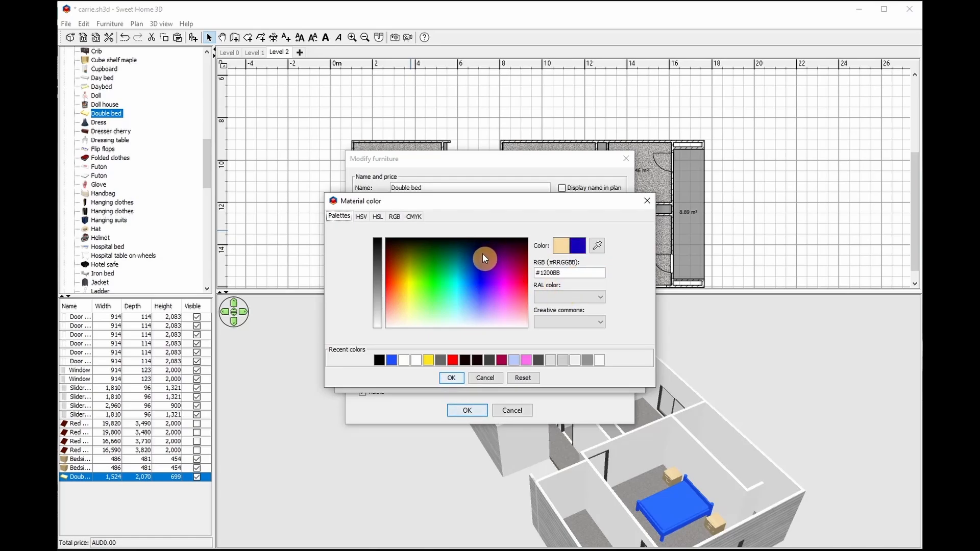
{"action": "left_click", "coordinate": [451, 378]}
{"action": "left_click", "coordinate": [465, 377]}
{"action": "left_click", "coordinate": [472, 411]}
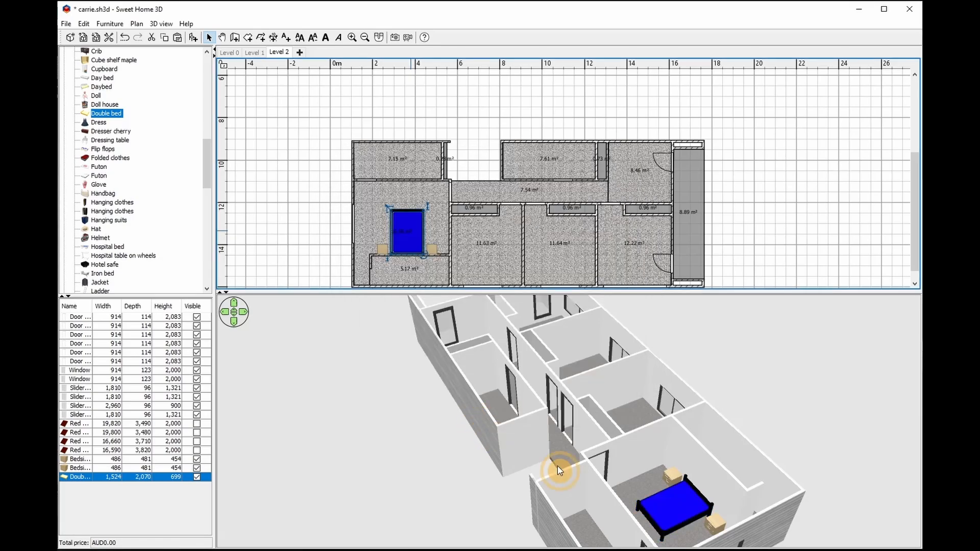
- Apply the Fabric - Classic red squares texture to the bed_venge material of the west bedside table
{"action": "left_click_drag", "start_coordinate": [557, 467], "coordinate": [824, 532]}
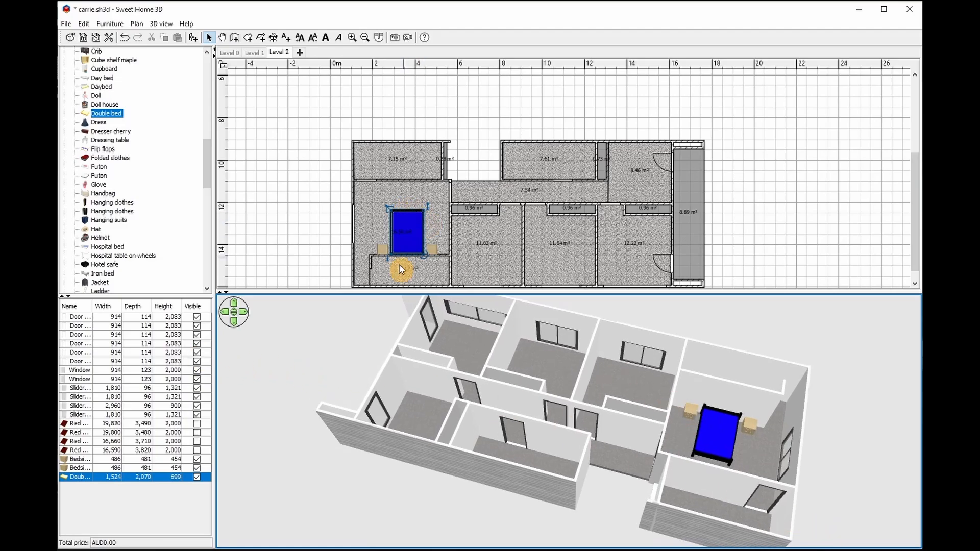
{"action": "double_click", "coordinate": [382, 248]}
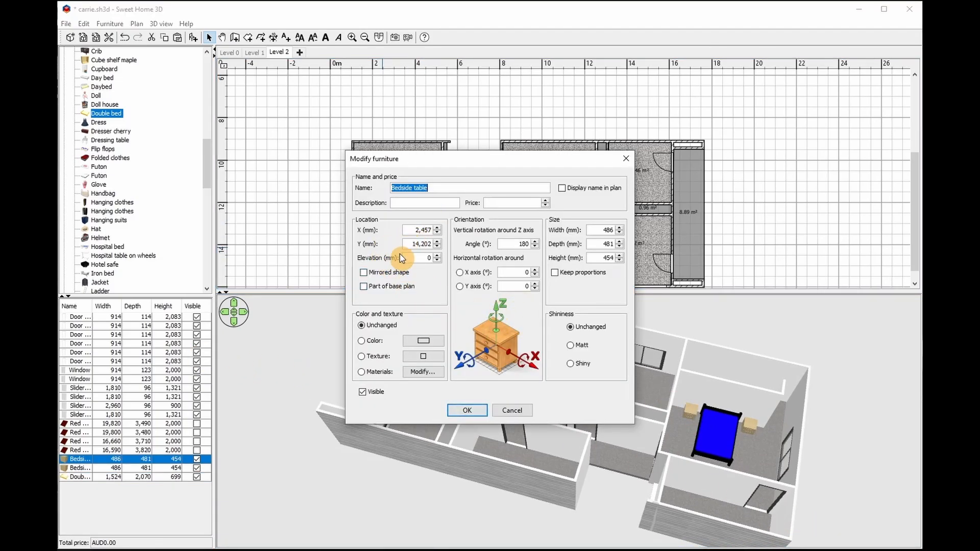
{"action": "left_click", "coordinate": [361, 372]}
{"action": "left_click", "coordinate": [424, 373]}
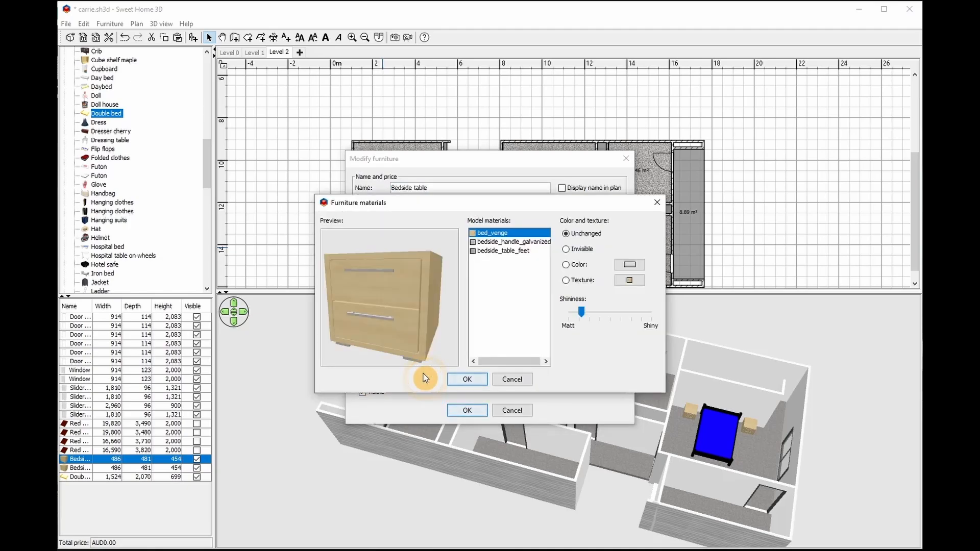
{"action": "left_click", "coordinate": [492, 241]}
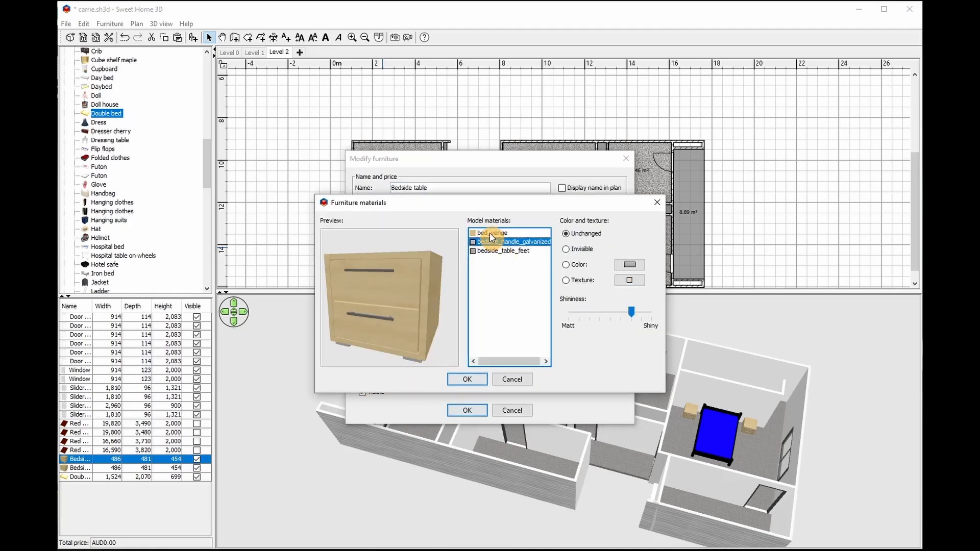
{"action": "left_click", "coordinate": [491, 234]}
{"action": "left_click", "coordinate": [630, 281]}
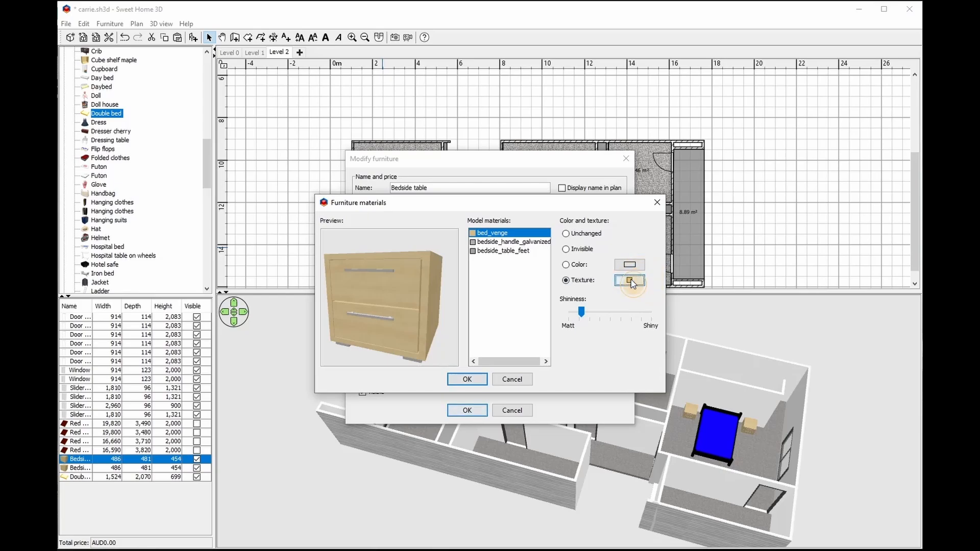
{"action": "left_click", "coordinate": [403, 319]}
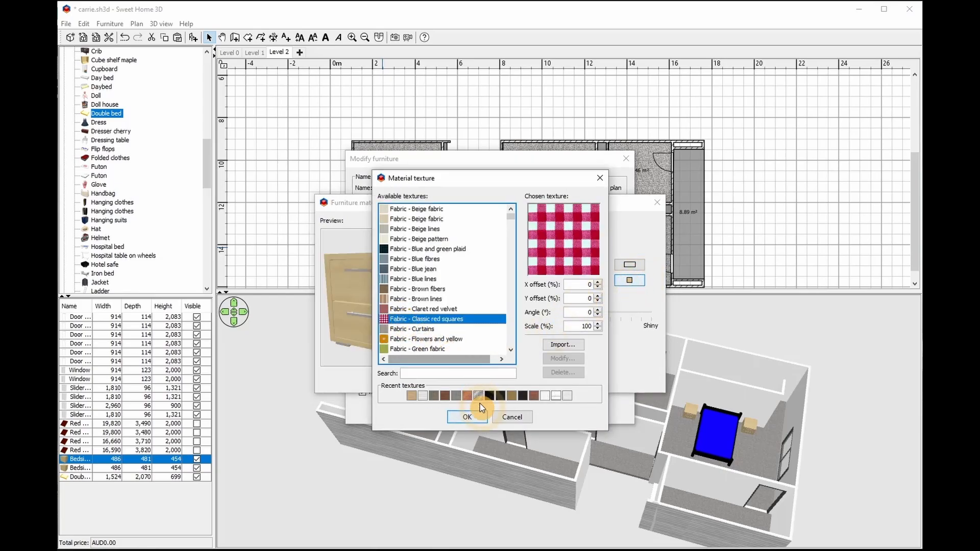
{"action": "left_click", "coordinate": [476, 417]}
{"action": "left_click", "coordinate": [465, 378]}
{"action": "left_click", "coordinate": [472, 409]}
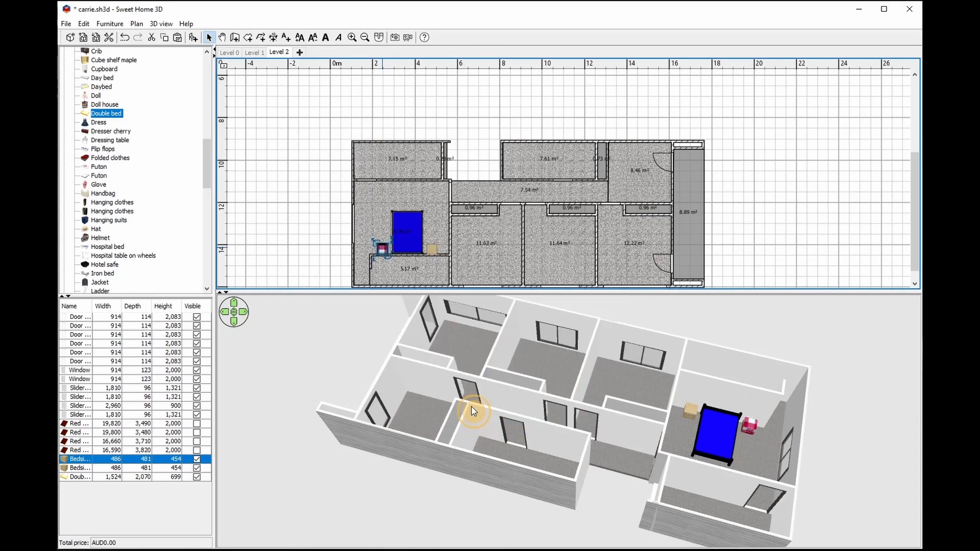
- Add a Doll from the furniture catalog onto the double bed on Level 2
{"action": "left_click_drag", "start_coordinate": [474, 411], "coordinate": [506, 444]}
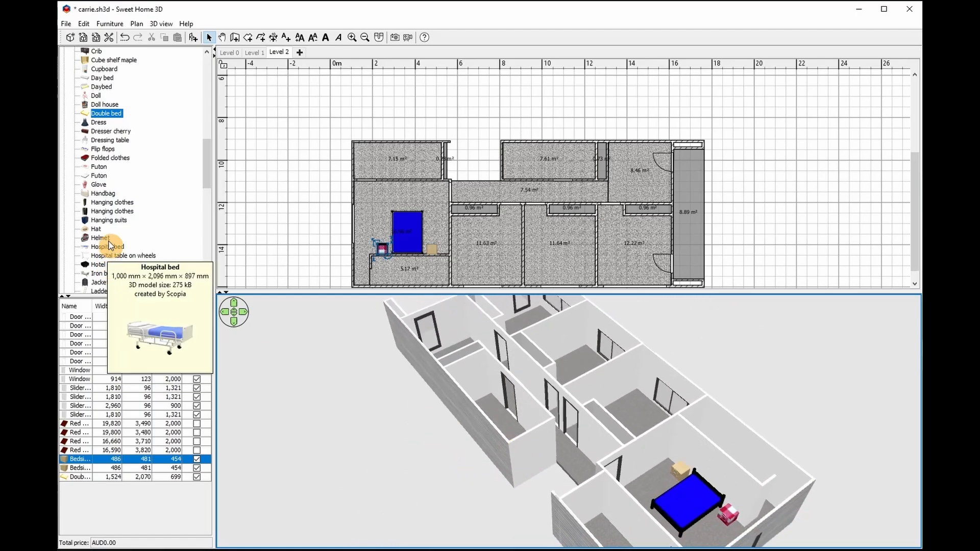
{"action": "left_click", "coordinate": [99, 177]}
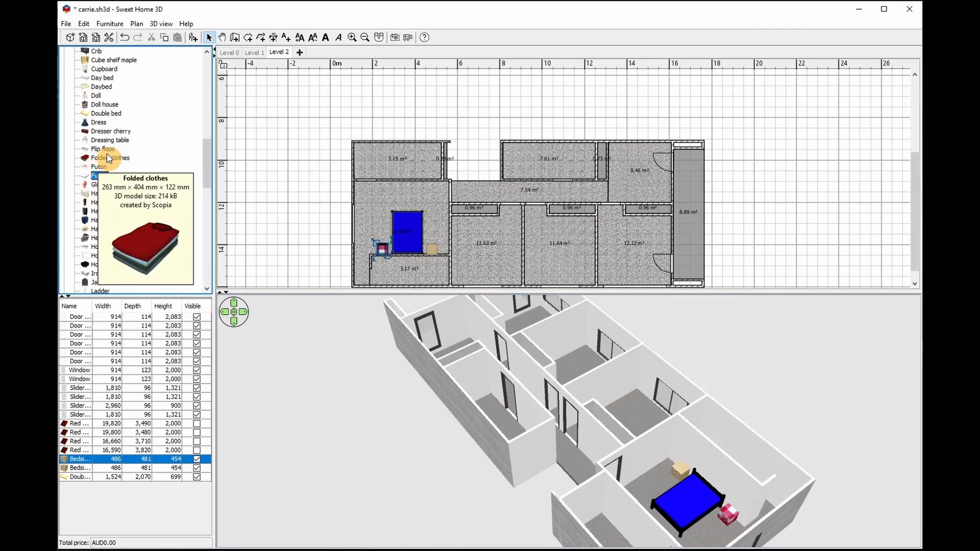
{"action": "left_click_drag", "start_coordinate": [96, 96], "coordinate": [396, 219]}
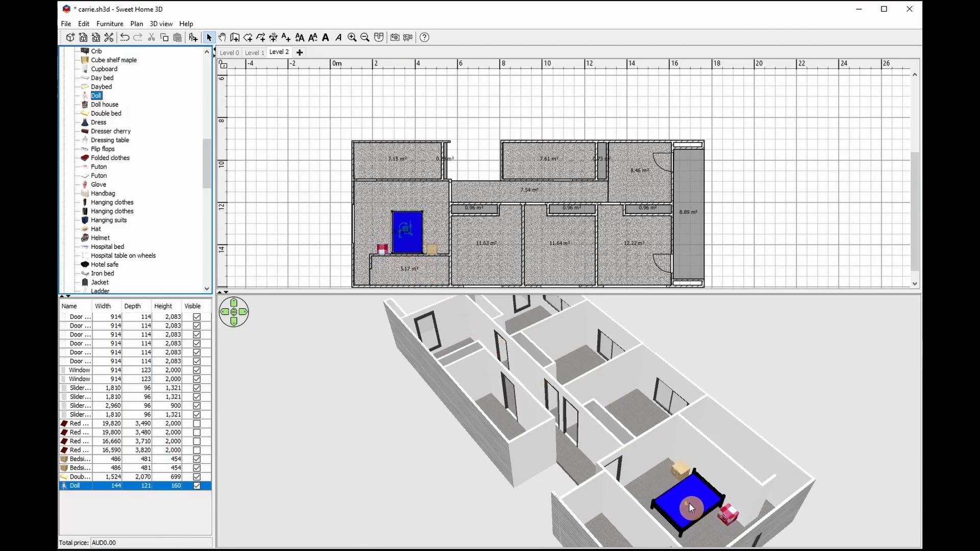
- Add a Card game from the furniture catalog near the foot of the blue double bed, on top of it
{"action": "left_click", "coordinate": [102, 86]}
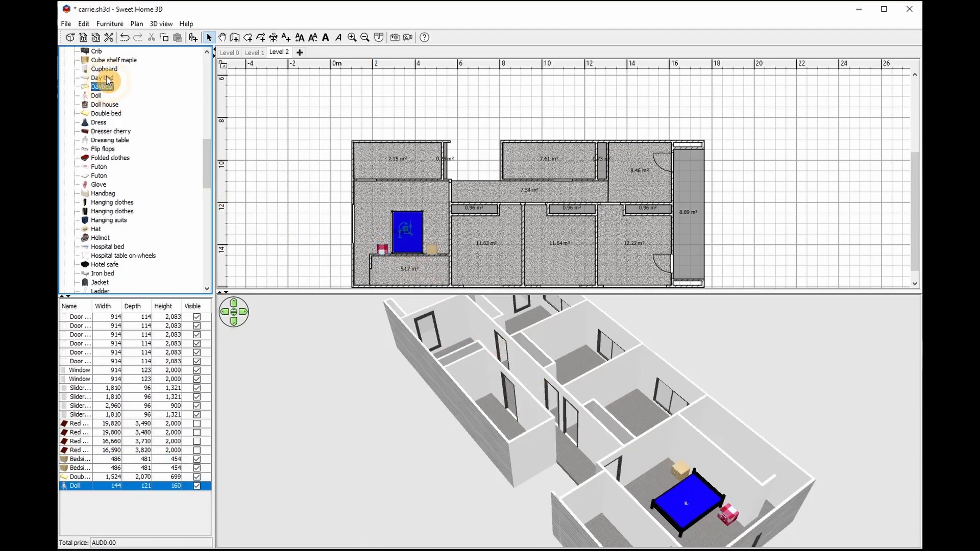
{"action": "scroll", "coordinate": [137, 92], "scroll_direction": "up", "scroll_amount": 15}
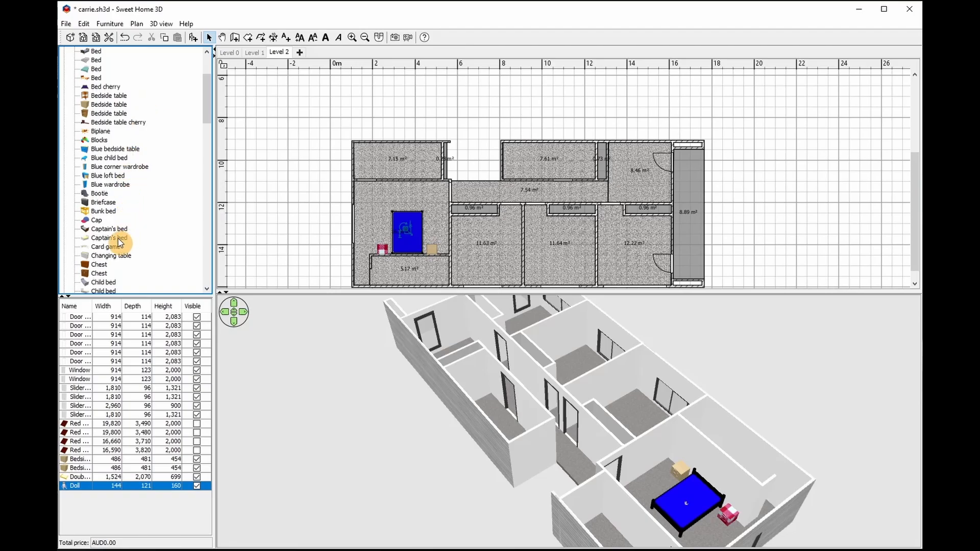
{"action": "left_click", "coordinate": [106, 247]}
{"action": "left_click_drag", "start_coordinate": [106, 247], "coordinate": [409, 241]}
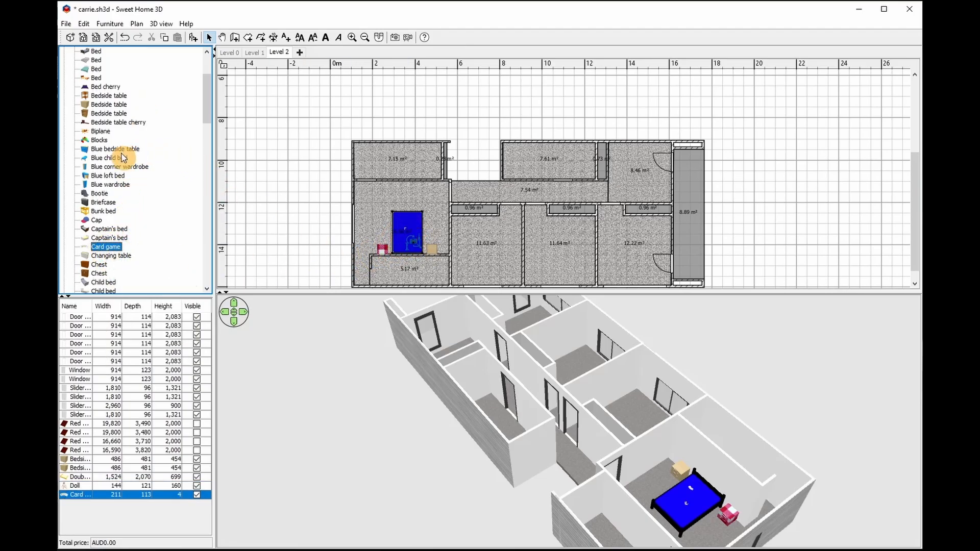
{"action": "left_click", "coordinate": [100, 132]}
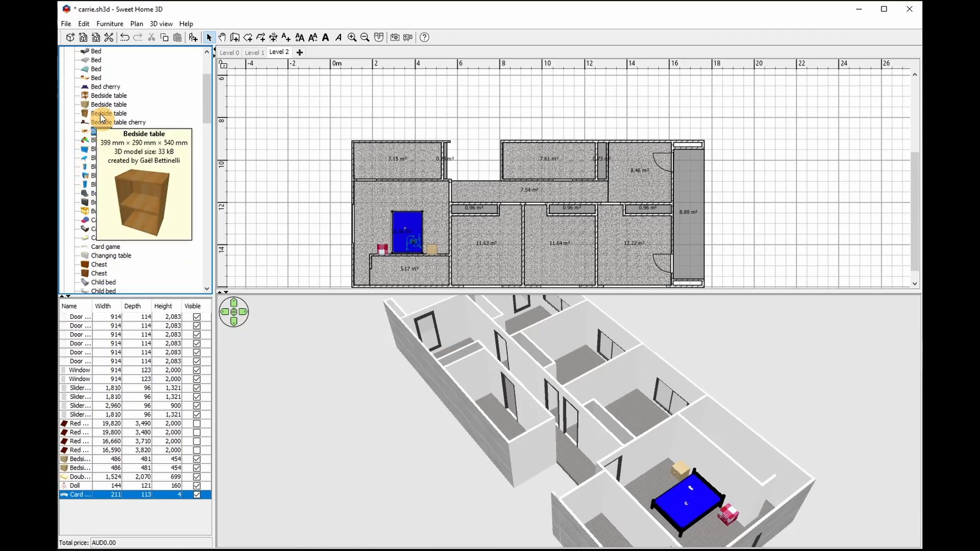
{"action": "scroll", "coordinate": [105, 122], "scroll_direction": "up", "scroll_amount": 3}
{"action": "scroll", "coordinate": [113, 98], "scroll_direction": "down", "scroll_amount": 3}
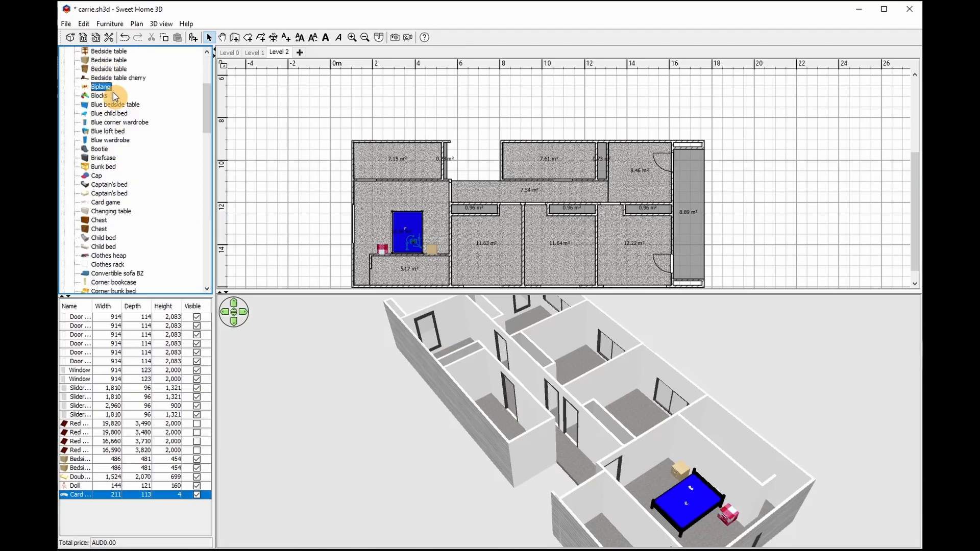
{"action": "scroll", "coordinate": [114, 100], "scroll_direction": "down", "scroll_amount": 7}
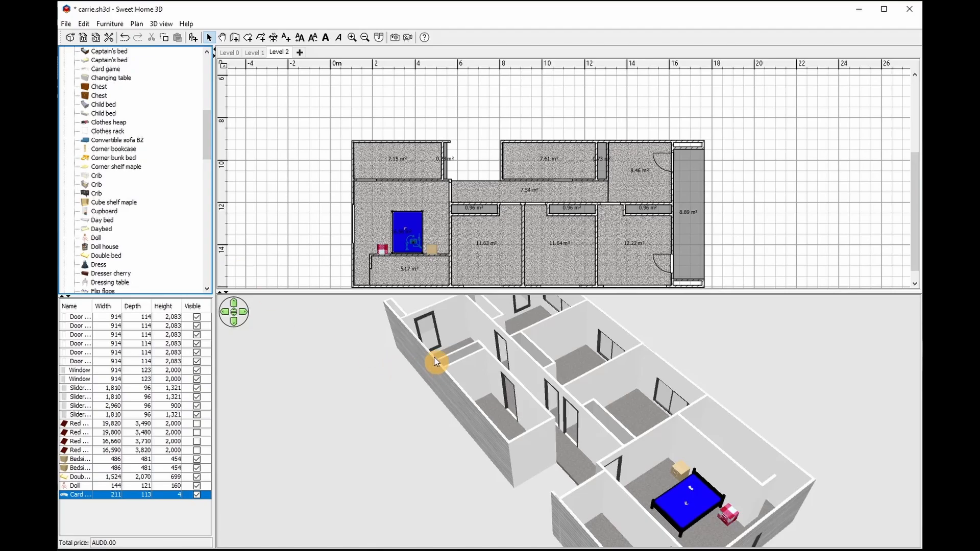
- Switch to Level 0, make all levels viewable and inspect the complete house in 3D from several sides
{"action": "right_click", "coordinate": [230, 52]}
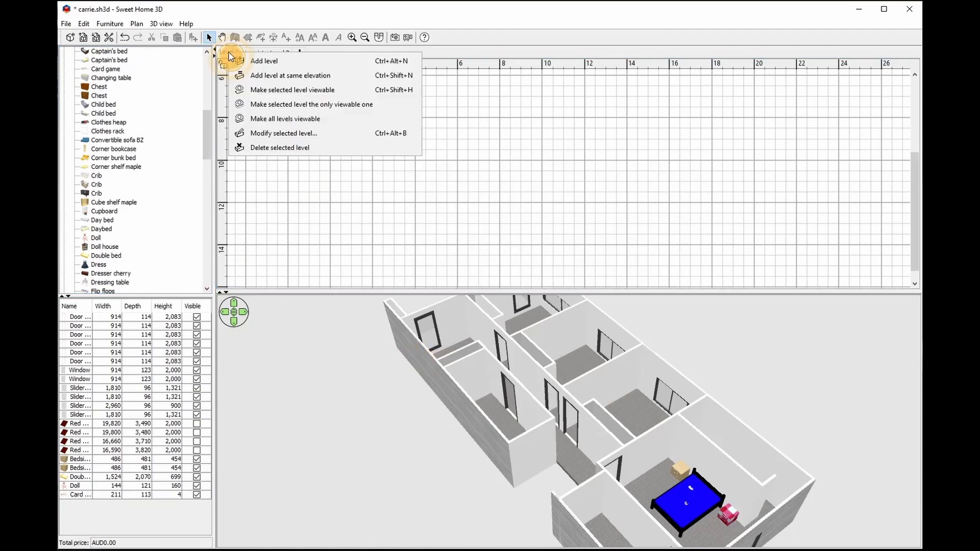
{"action": "left_click", "coordinate": [301, 118]}
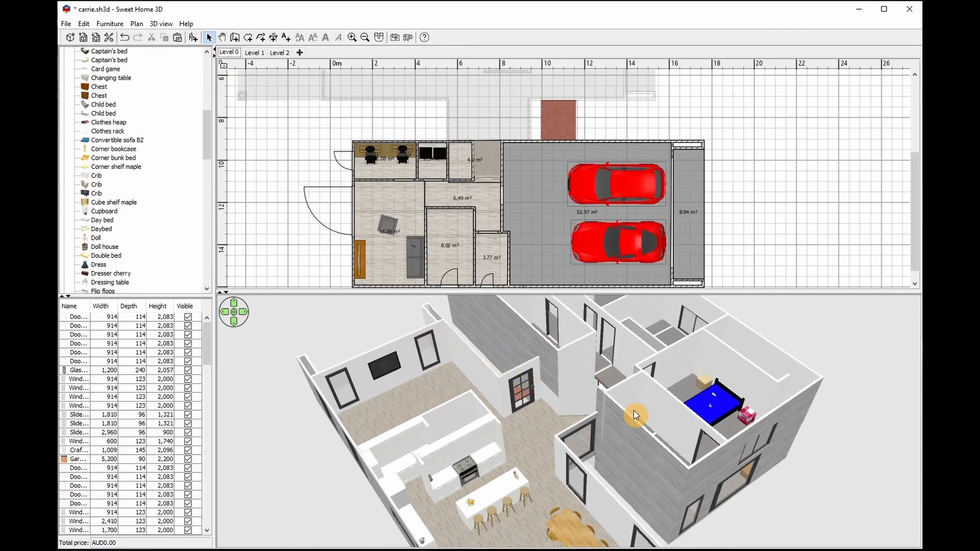
{"action": "left_click_drag", "start_coordinate": [632, 410], "coordinate": [600, 422]}
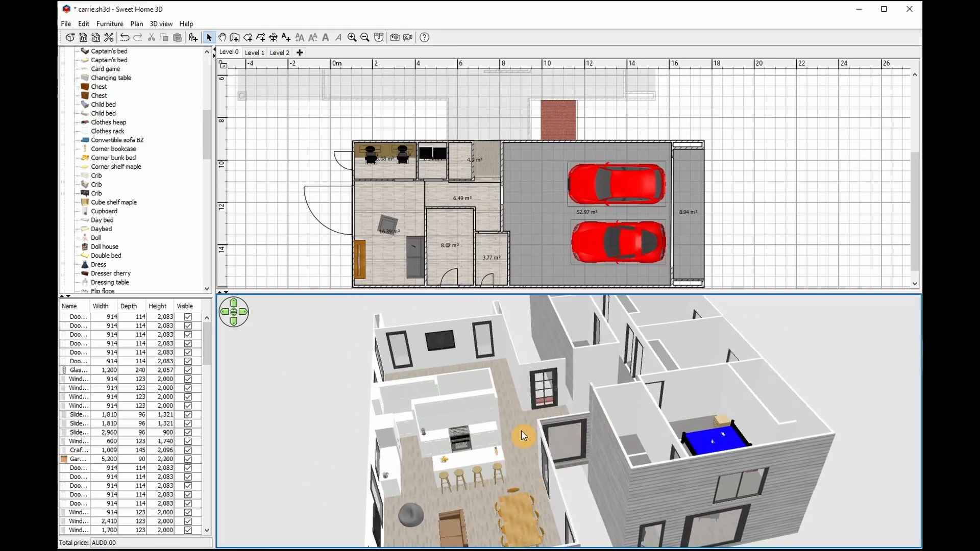
{"action": "left_click_drag", "start_coordinate": [522, 431], "coordinate": [836, 431]}
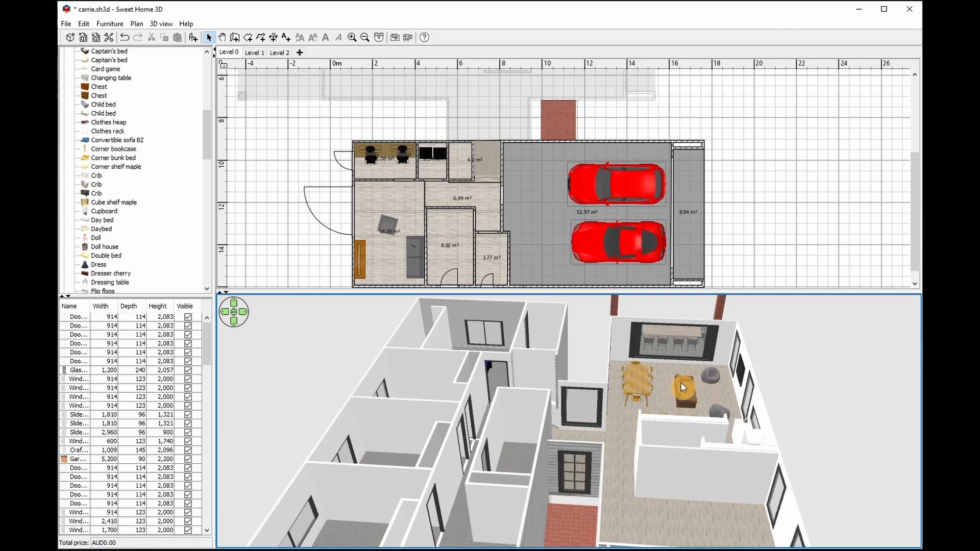
{"action": "left_click_drag", "start_coordinate": [742, 419], "coordinate": [808, 423]}
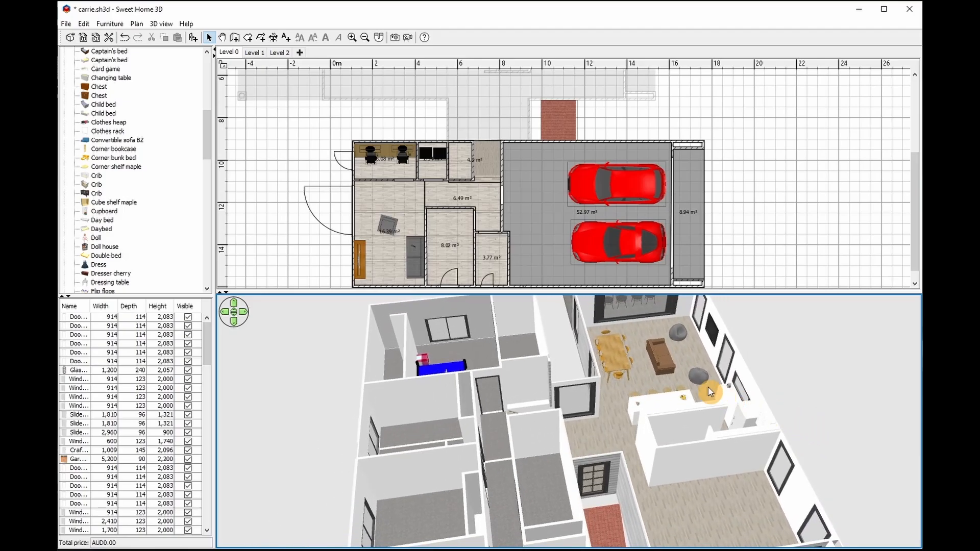